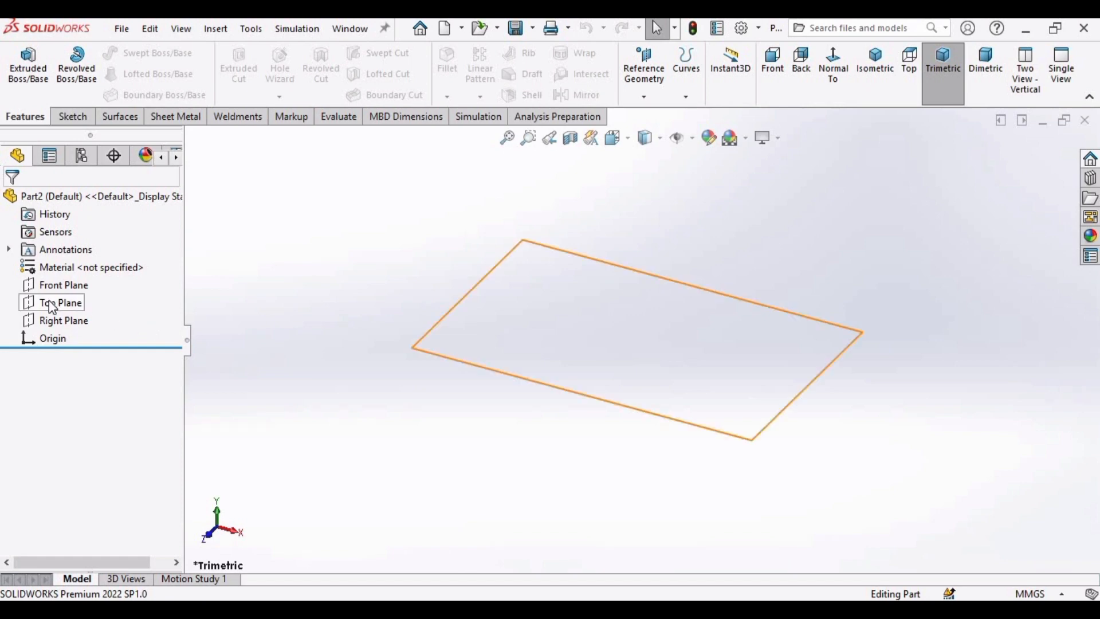
- Start a new sketch on the Top Plane
{"action": "left_click", "coordinate": [54, 304]}
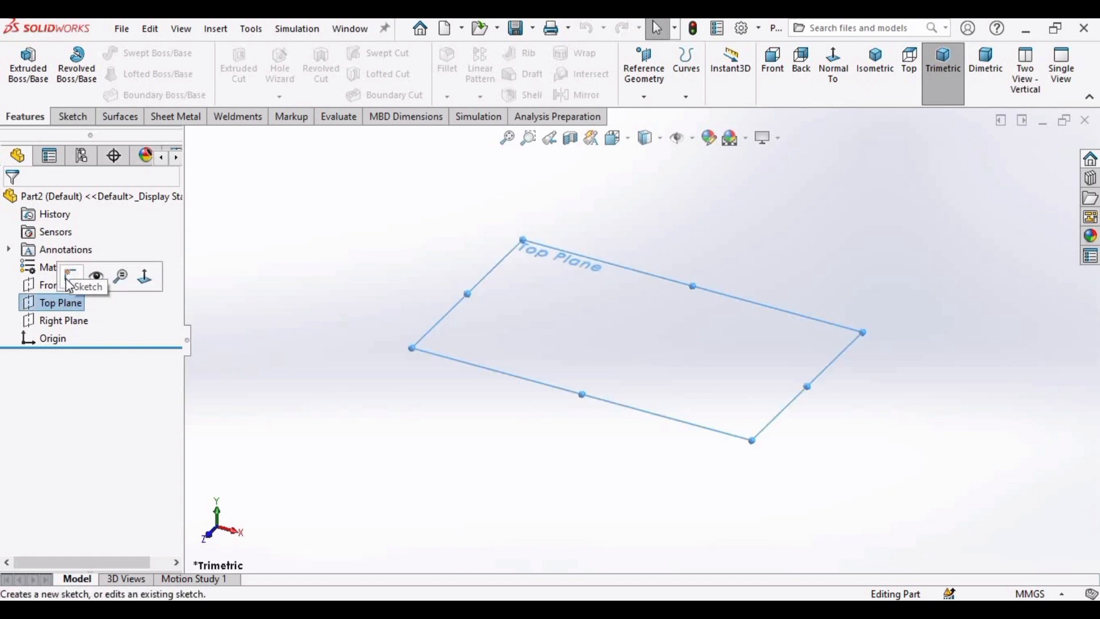
{"action": "left_click", "coordinate": [70, 276]}
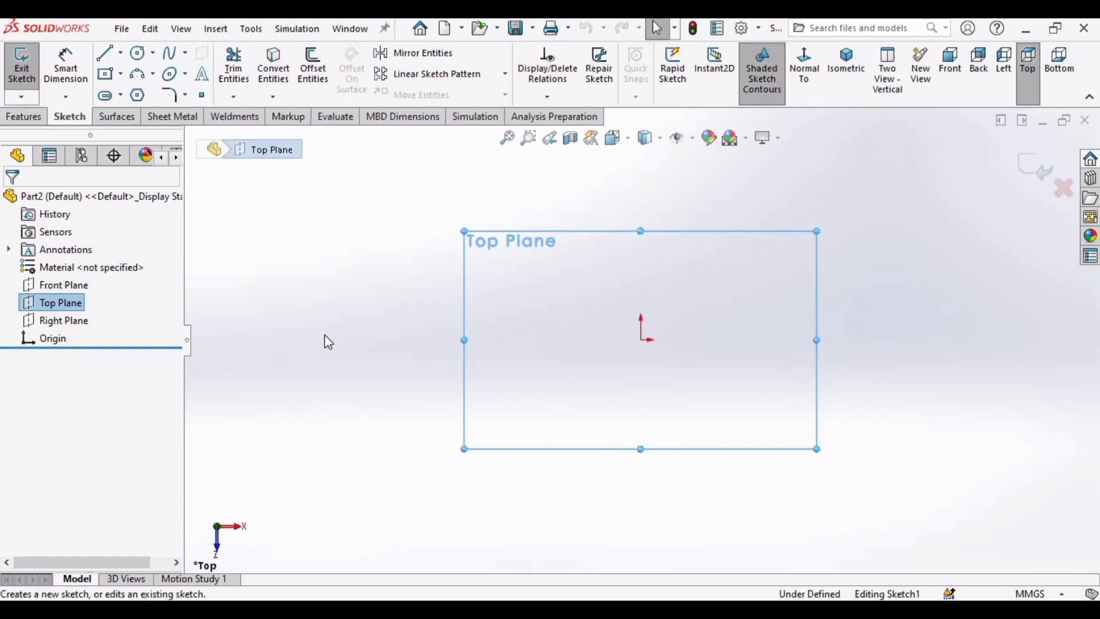
{"action": "left_click", "coordinate": [337, 376]}
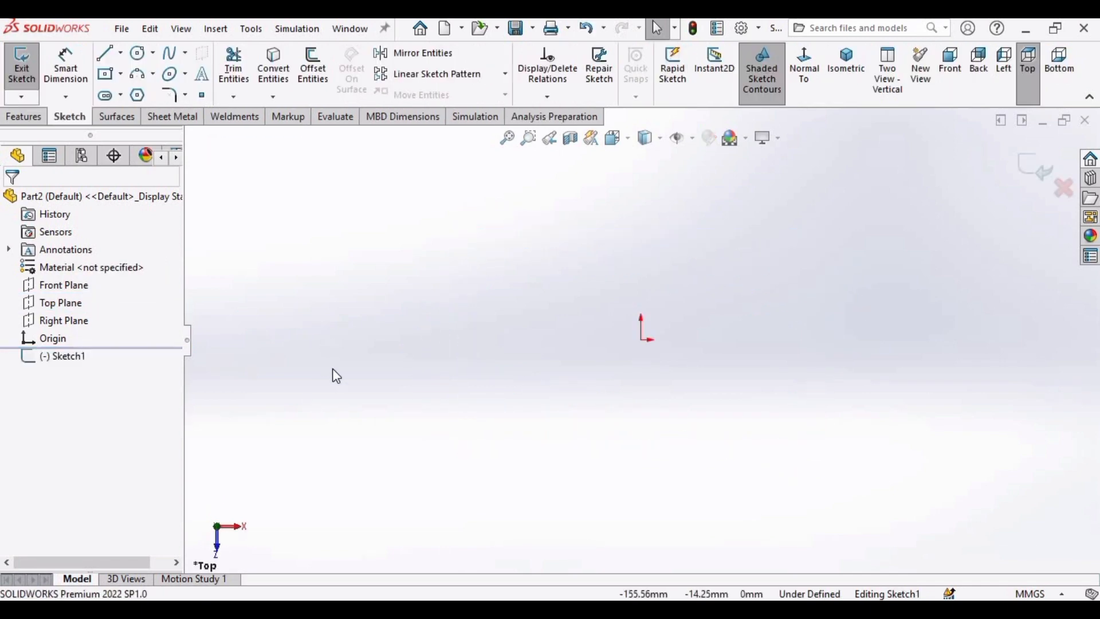
- Sketch a closed rectangle around the origin from four connected lines, and delete all four lines
{"action": "left_click", "coordinate": [111, 56]}
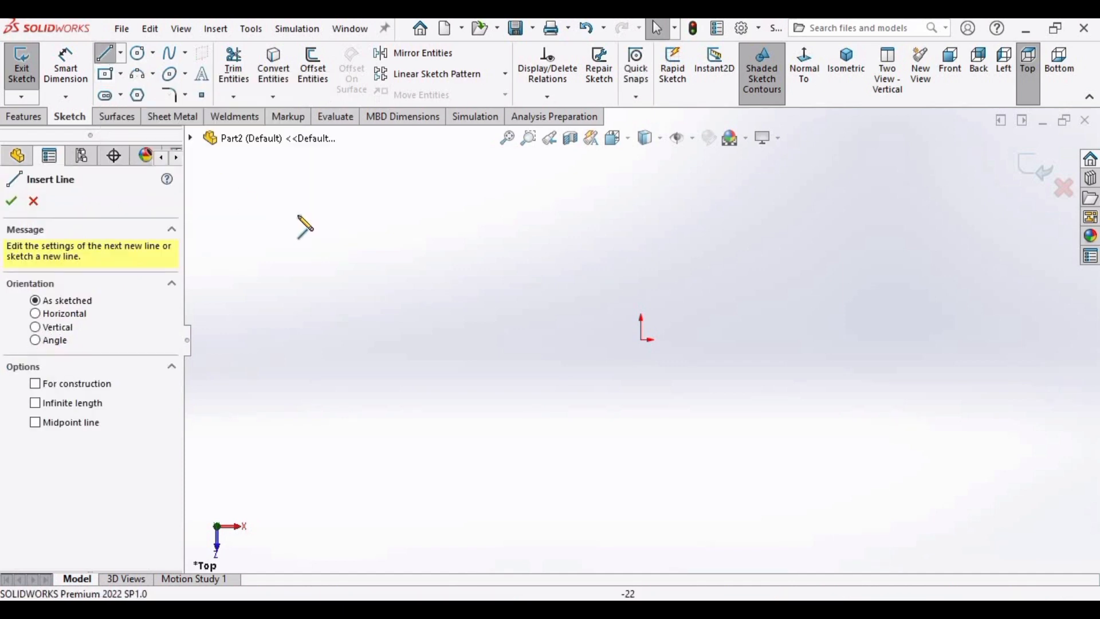
{"action": "left_click", "coordinate": [478, 263]}
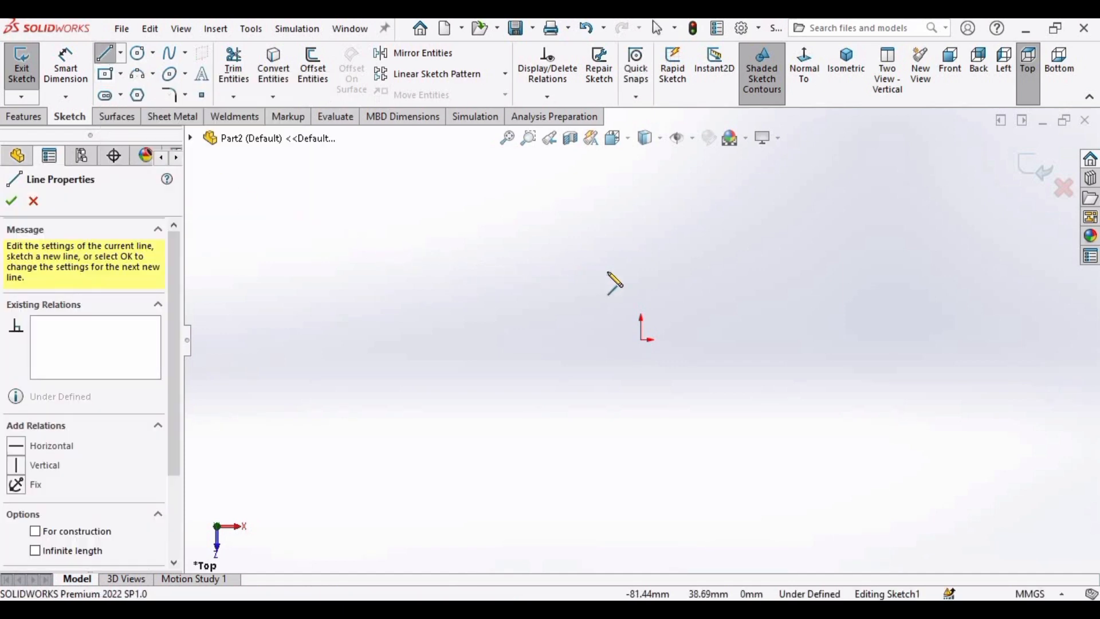
{"action": "left_click", "coordinate": [774, 264]}
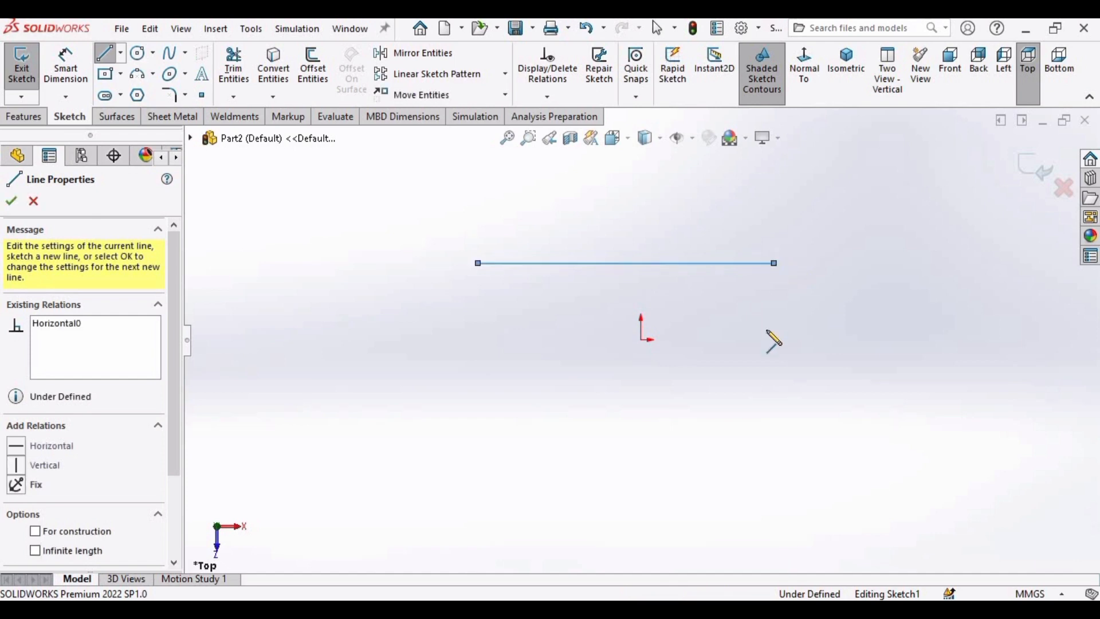
{"action": "left_click", "coordinate": [775, 466]}
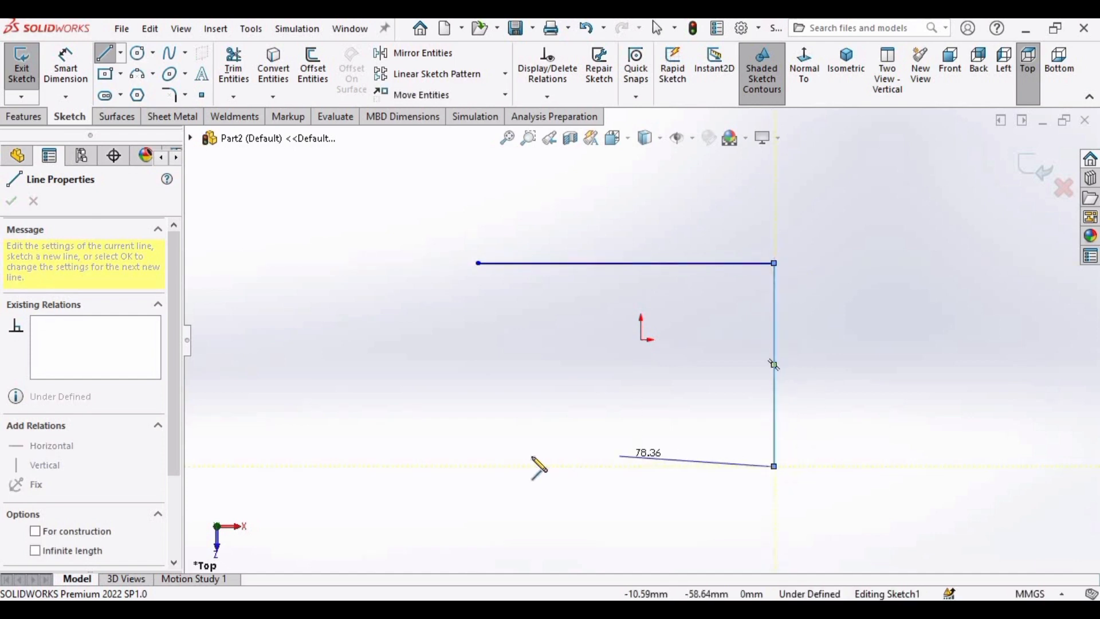
{"action": "left_click", "coordinate": [479, 467]}
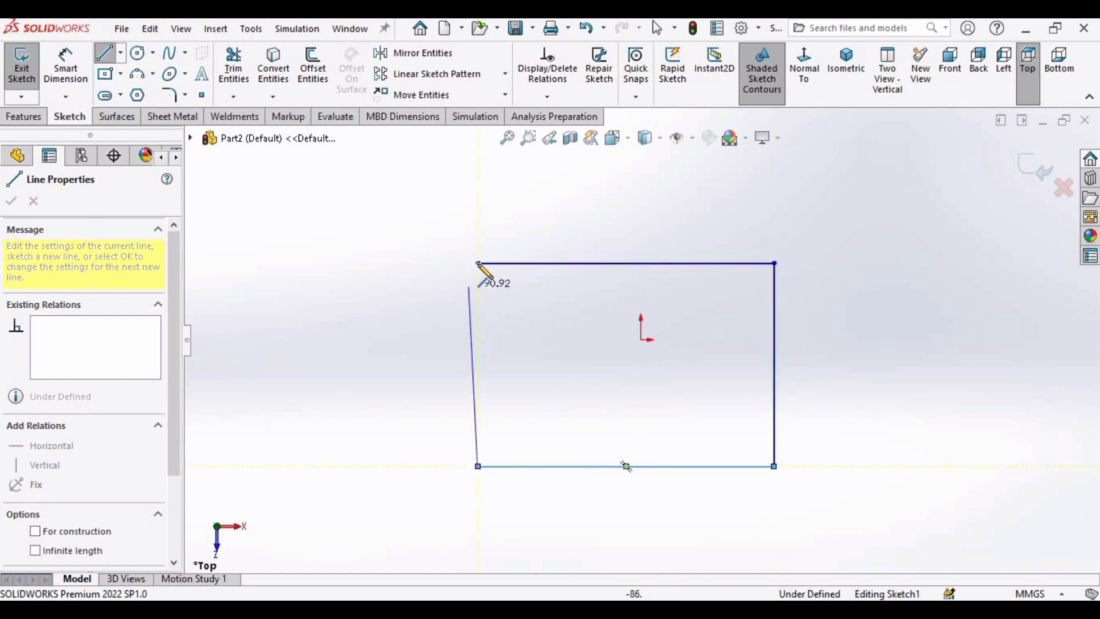
{"action": "left_click", "coordinate": [478, 264]}
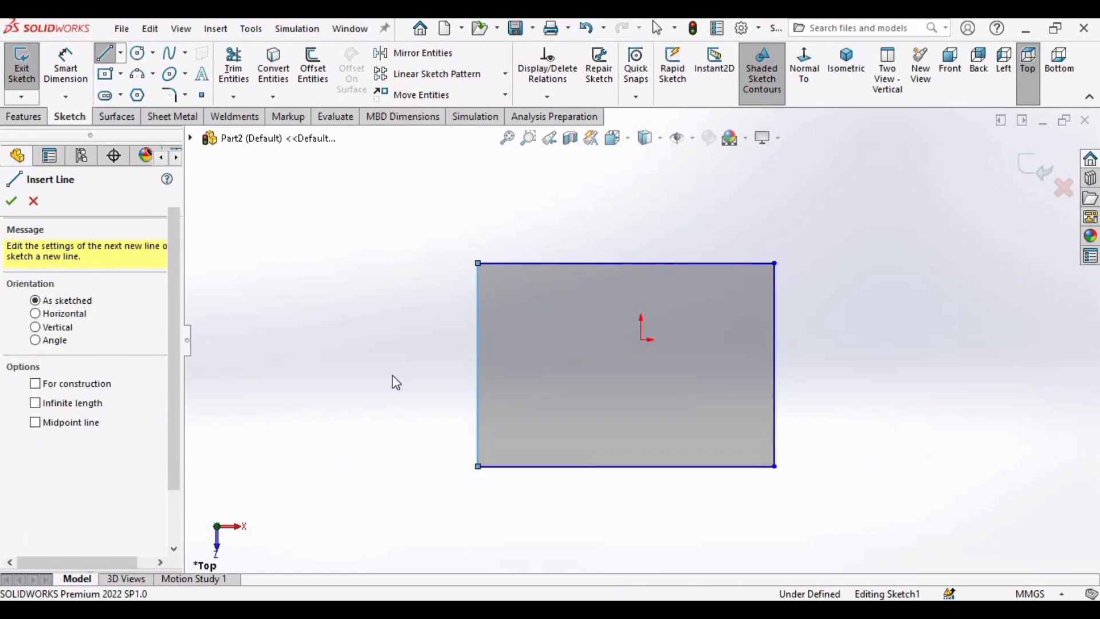
{"action": "key", "text": "Escape"}
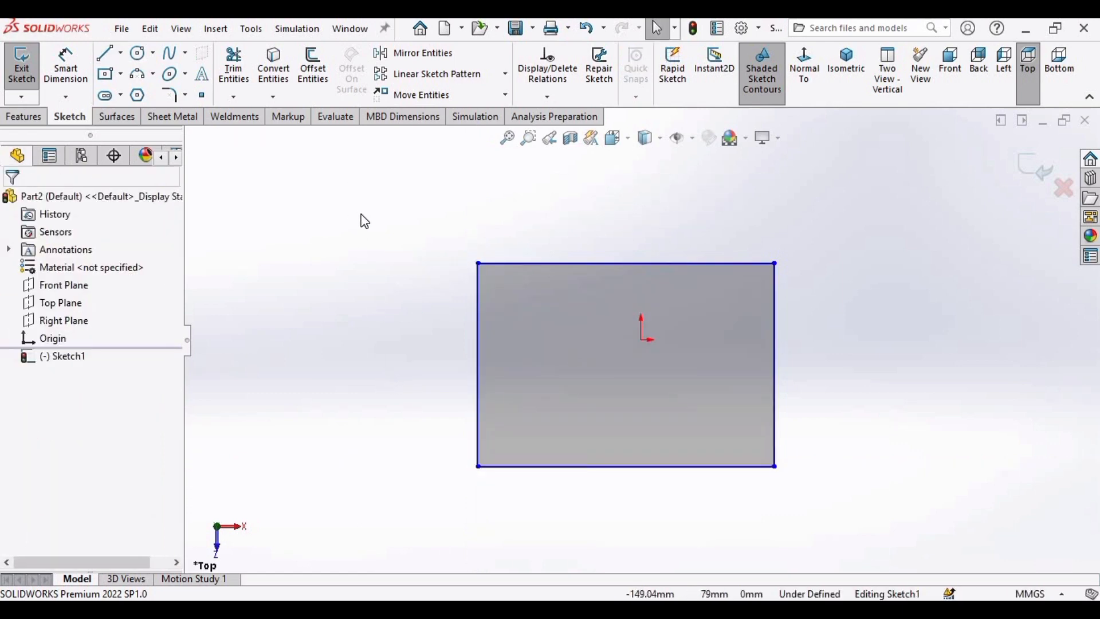
{"action": "left_click_drag", "start_coordinate": [349, 187], "coordinate": [836, 515]}
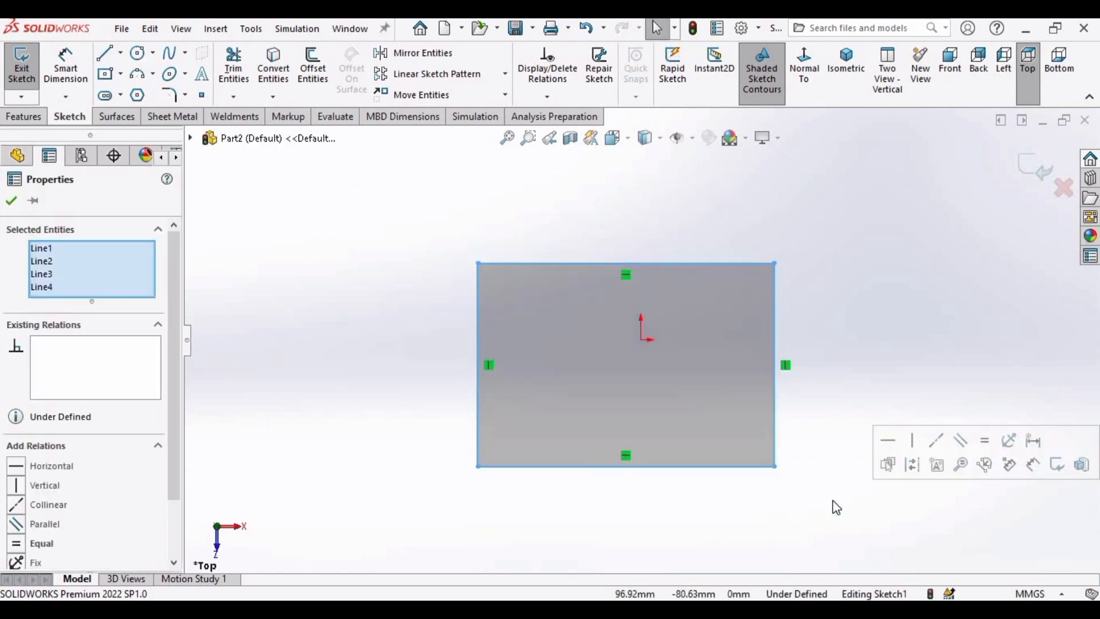
{"action": "key", "text": "Delete"}
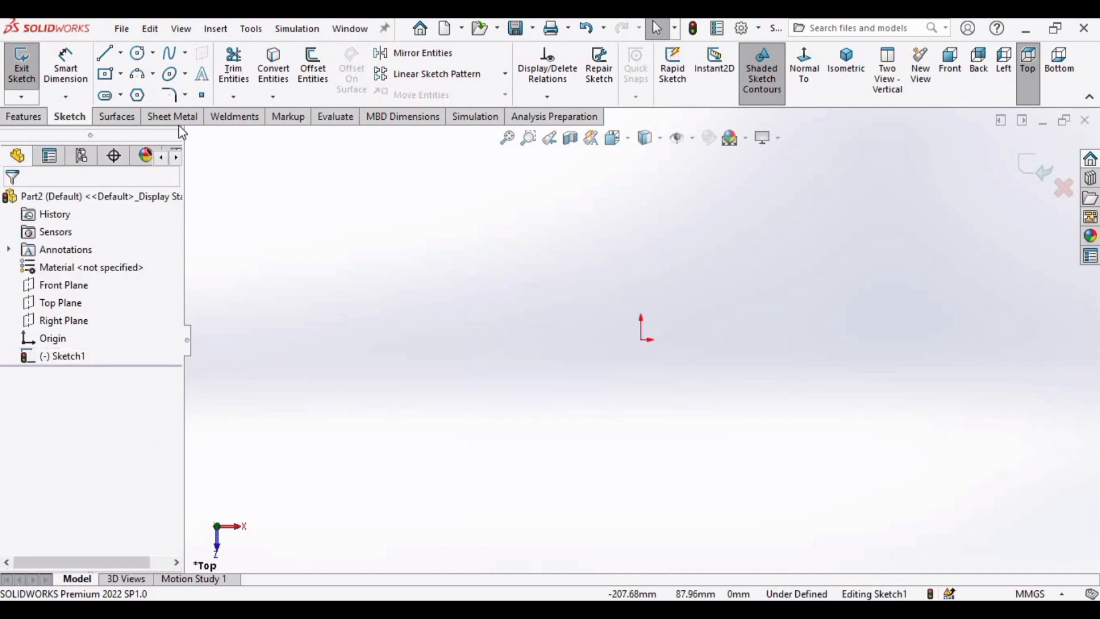
- Sketch a center rectangle about 215 mm wide, centred on the origin
{"action": "left_click", "coordinate": [122, 74]}
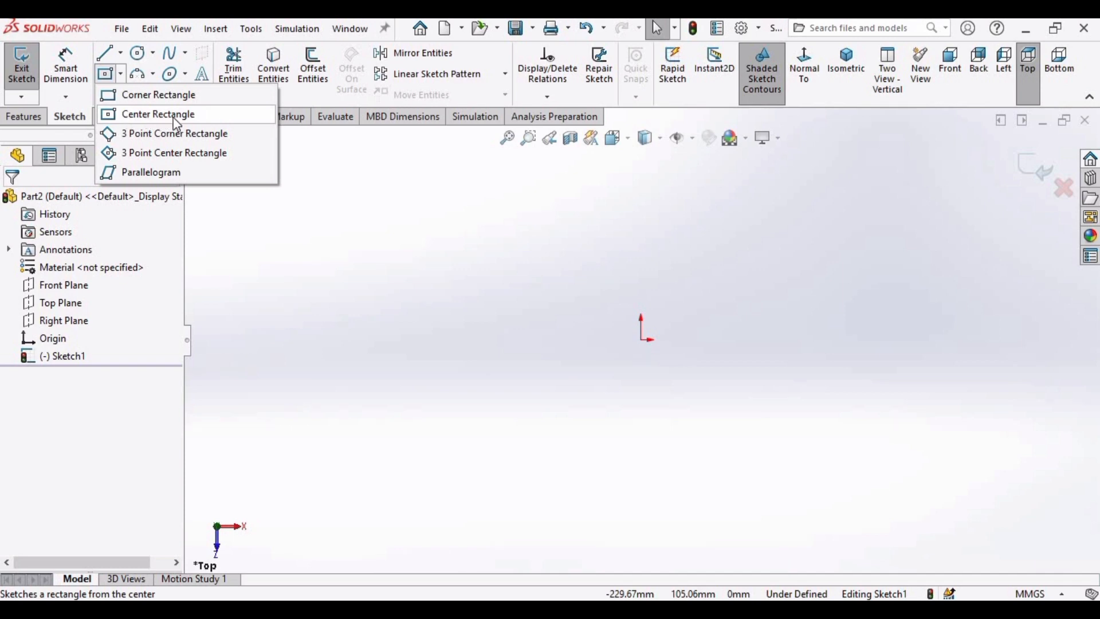
{"action": "left_click", "coordinate": [210, 122]}
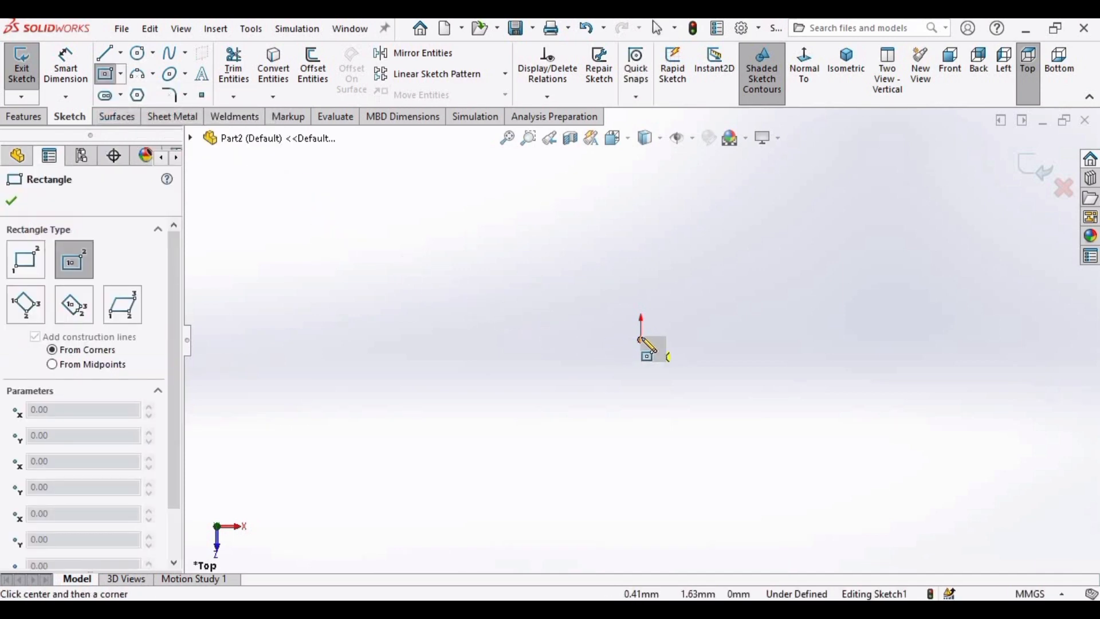
{"action": "left_click", "coordinate": [641, 339]}
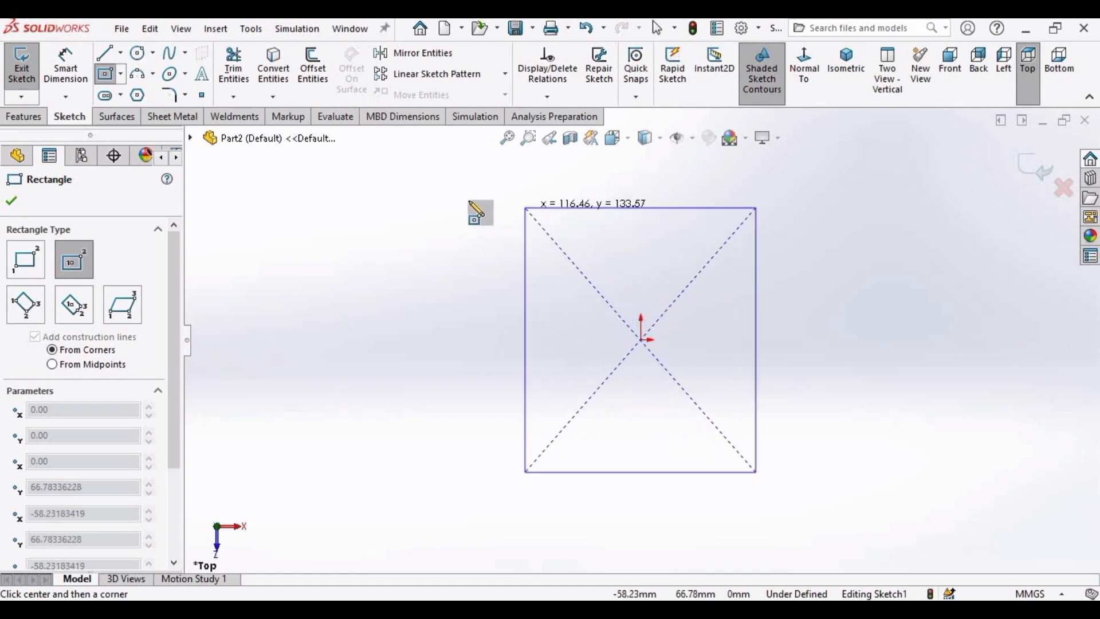
{"action": "left_click", "coordinate": [429, 198]}
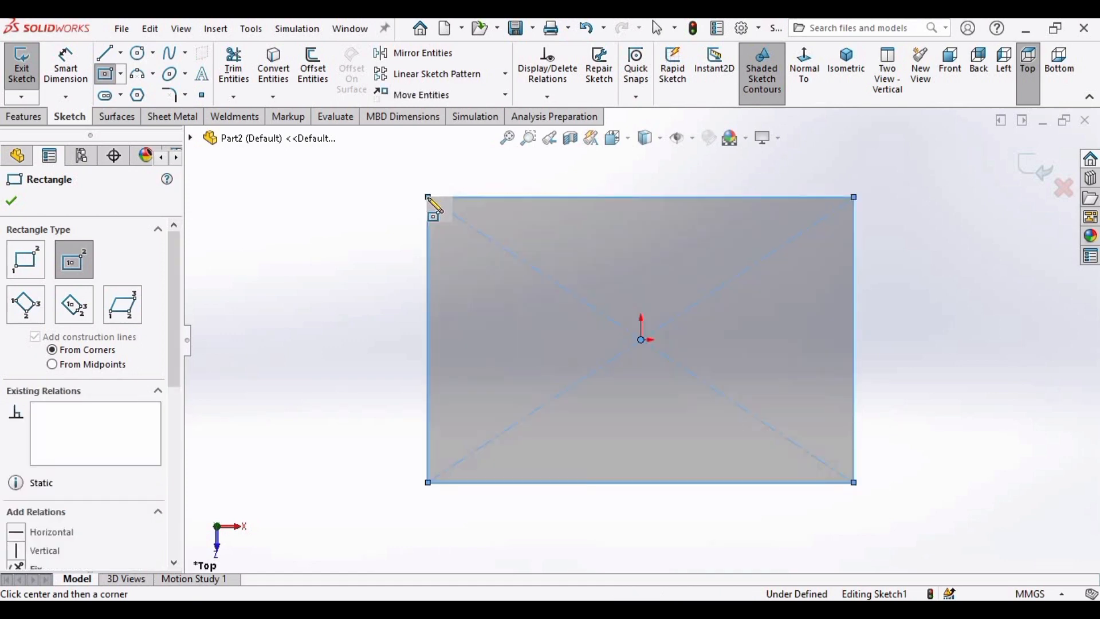
{"action": "key", "text": "Escape"}
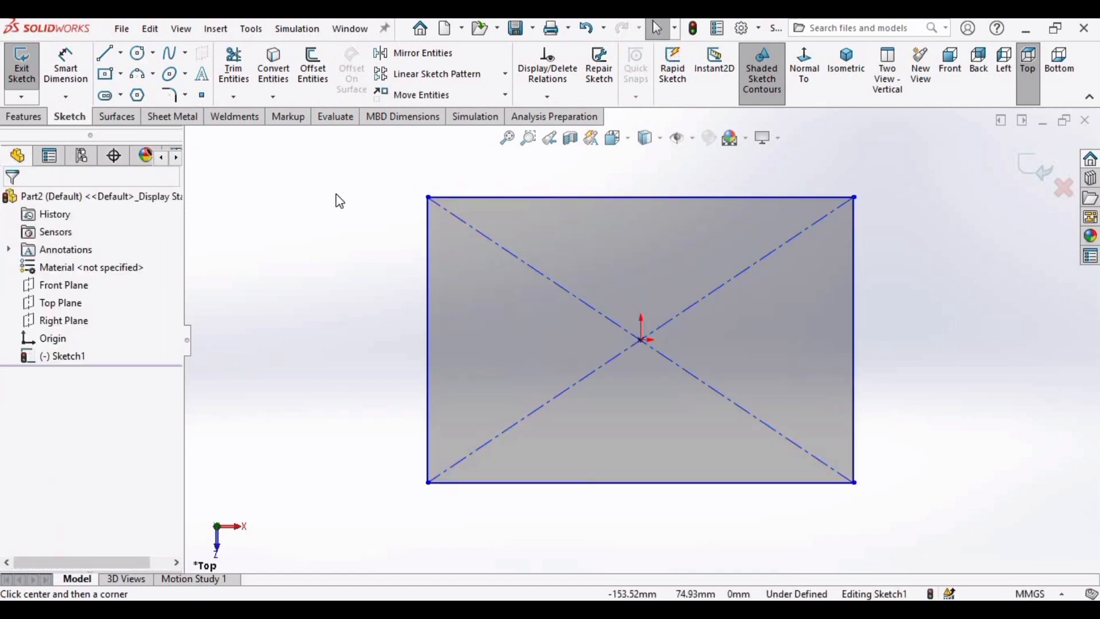
- Dimension the rectangle's upper horizontal edge with Smart Dimension and set its length to 50 mm
{"action": "left_click", "coordinate": [75, 85]}
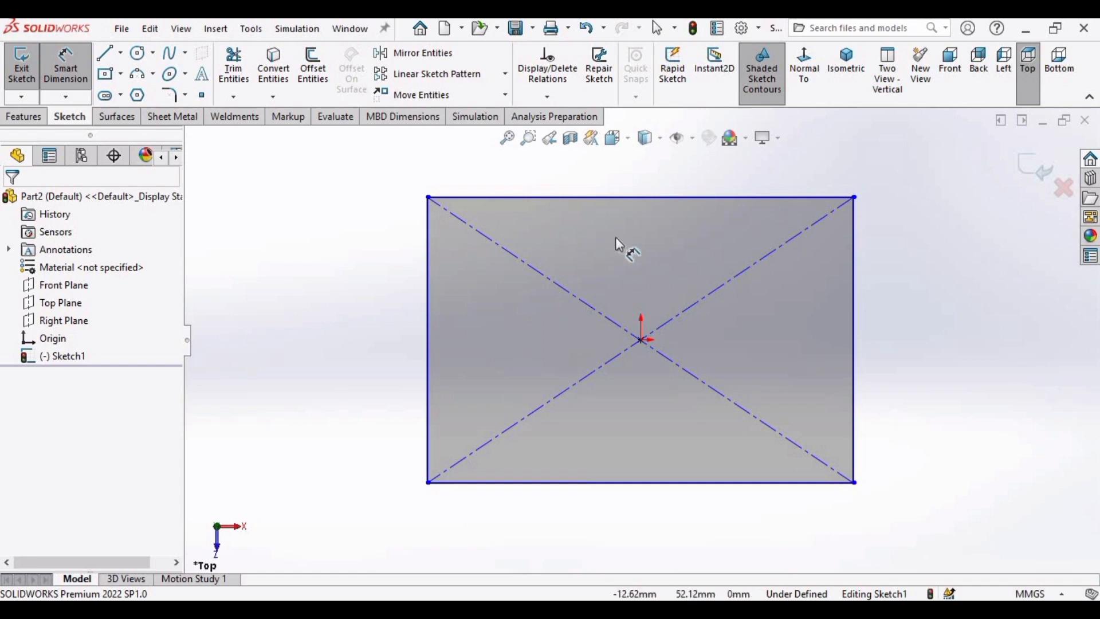
{"action": "left_click", "coordinate": [675, 222]}
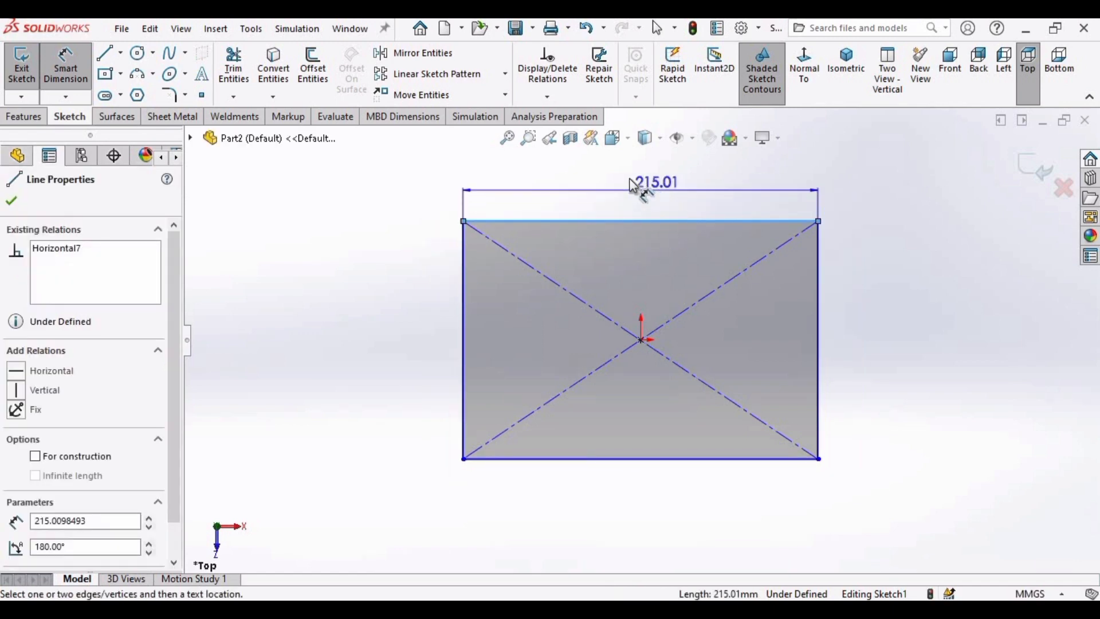
{"action": "scroll", "coordinate": [643, 201], "scroll_direction": "up", "scroll_amount": 1}
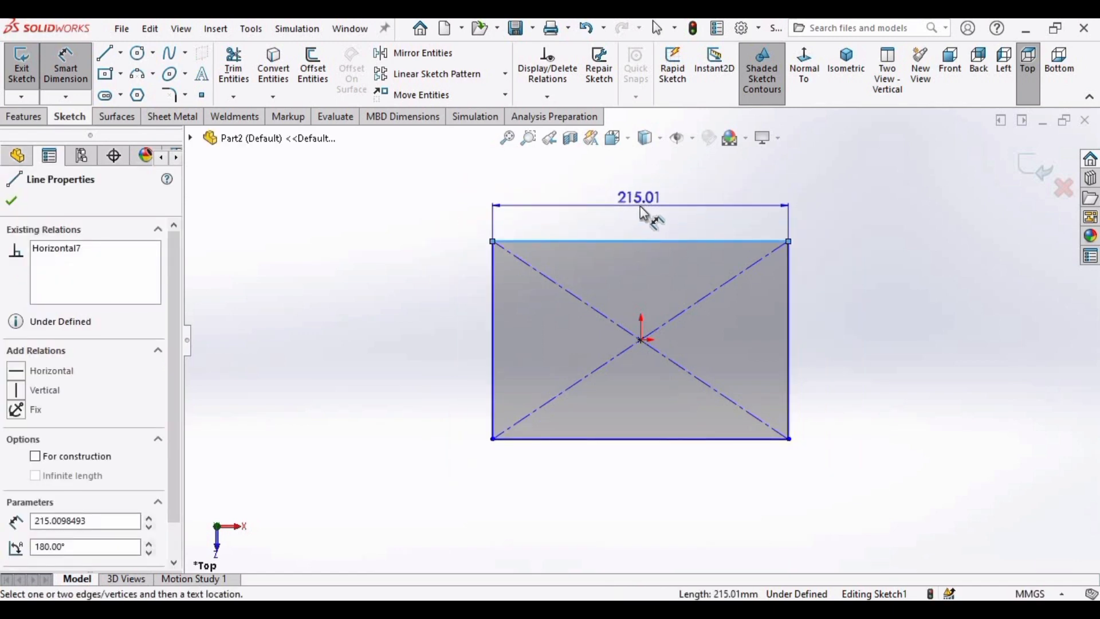
{"action": "left_click", "coordinate": [646, 214]}
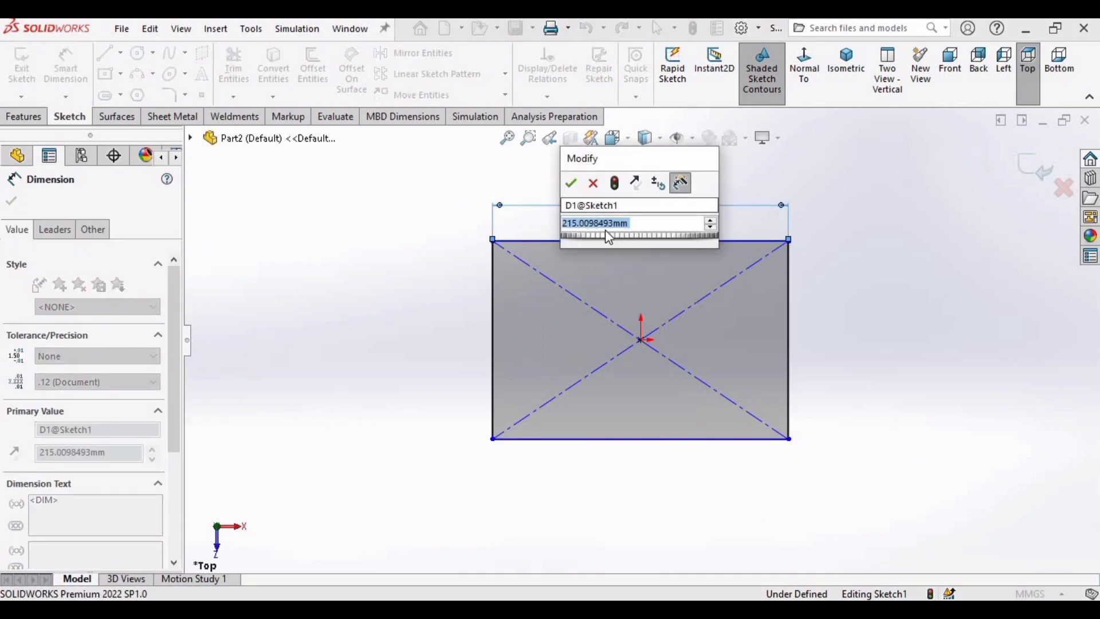
{"action": "key", "text": "BackSpace"}
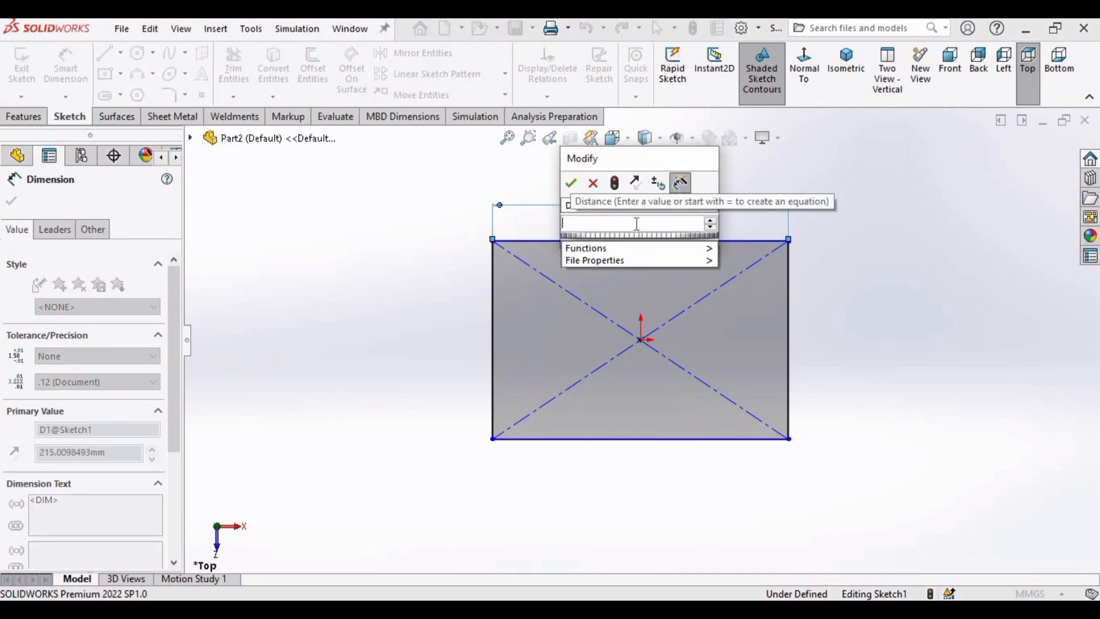
{"action": "type", "text": "50"}
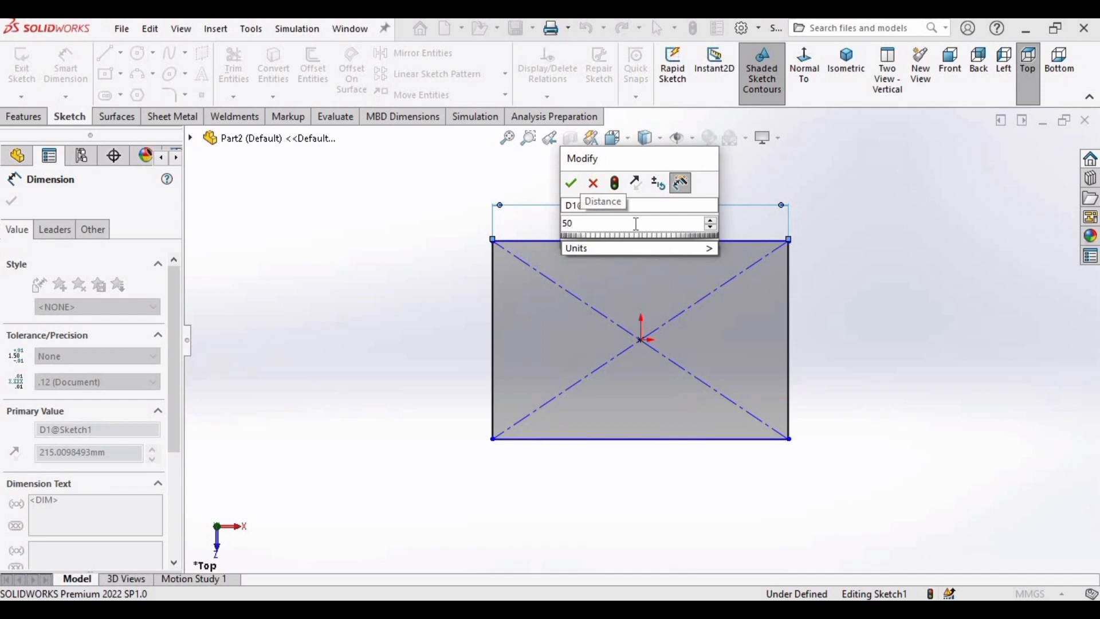
{"action": "key", "text": "Return"}
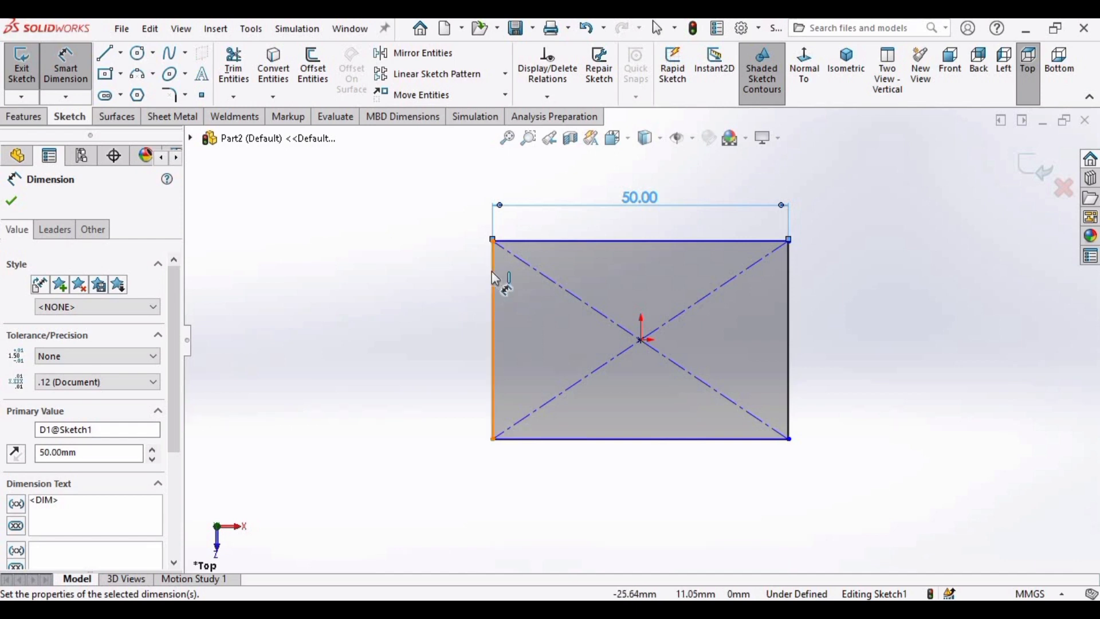
- Dimension the rectangle's left vertical edge, set it to 35 mm and finish dimensioning
{"action": "left_click", "coordinate": [475, 285]}
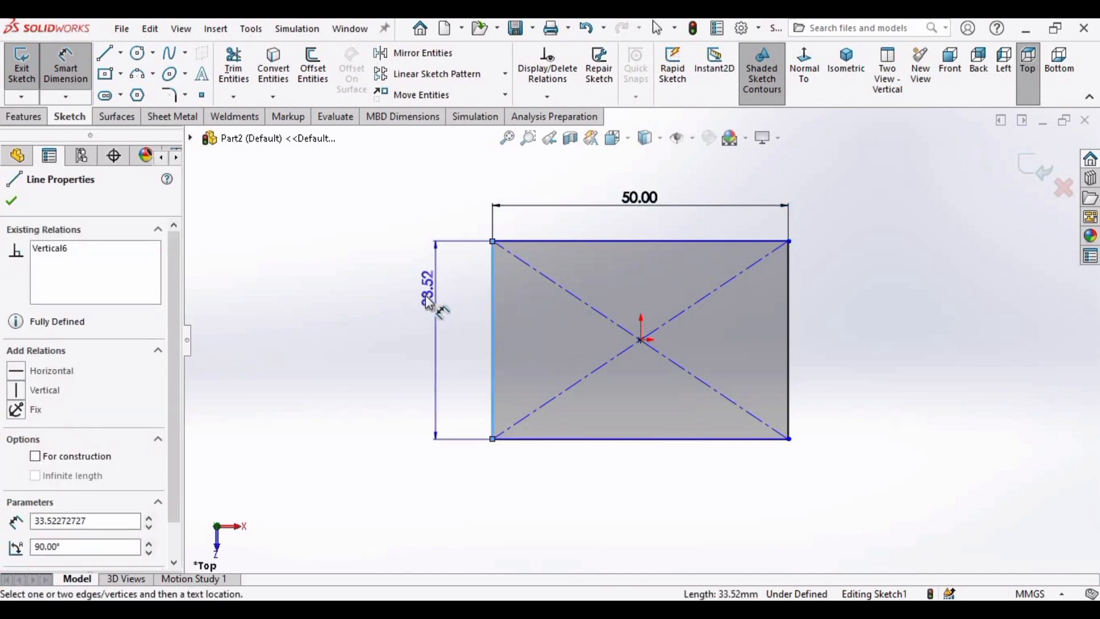
{"action": "left_click", "coordinate": [440, 339]}
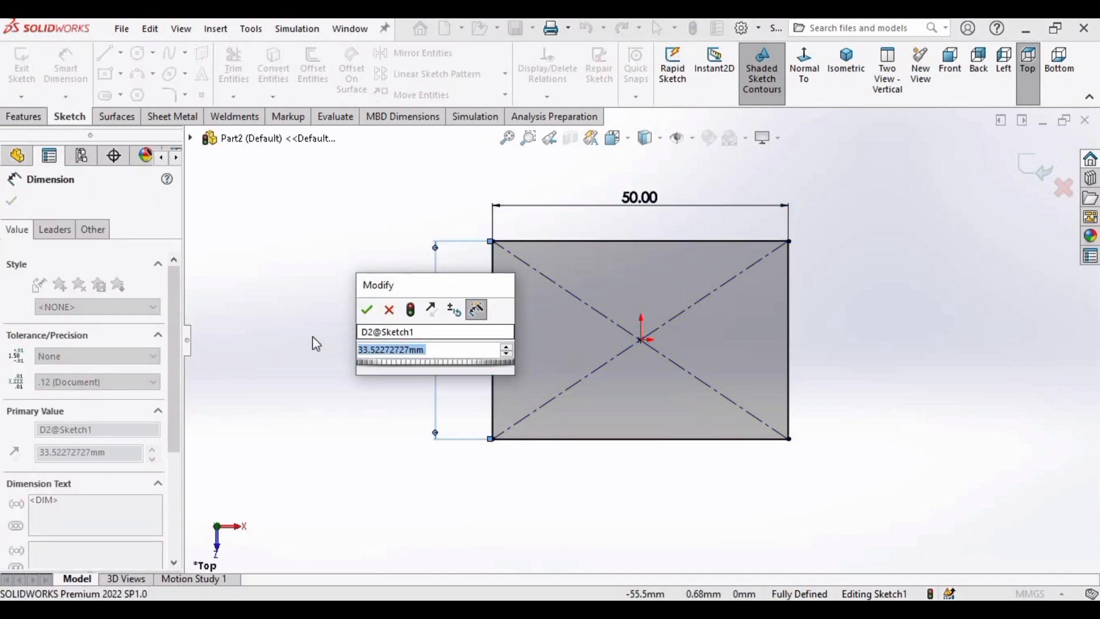
{"action": "type", "text": "35"}
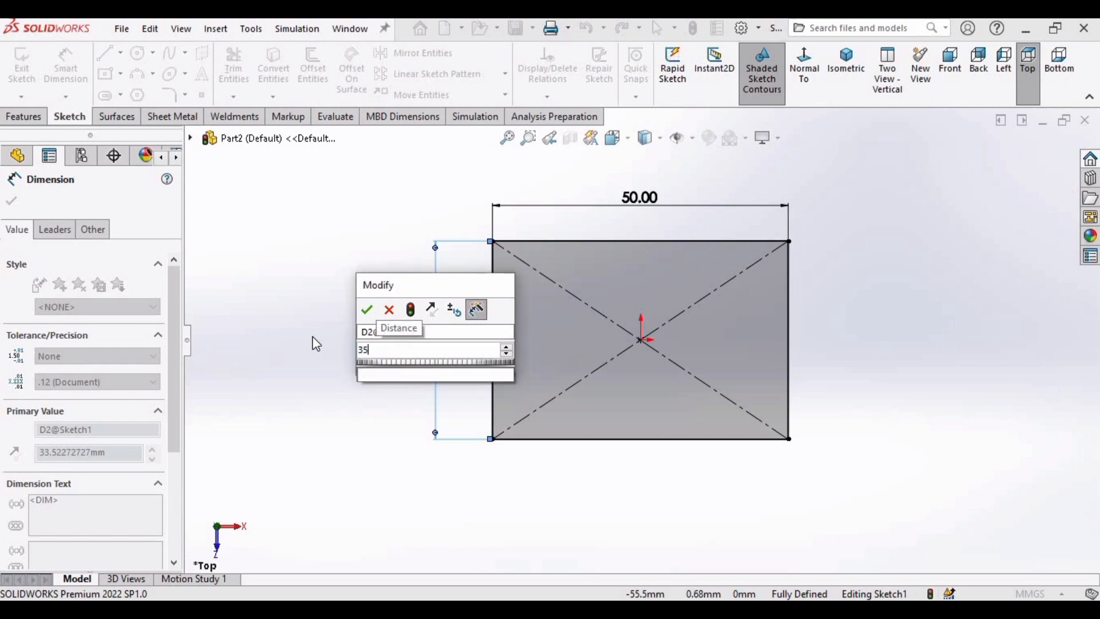
{"action": "key", "text": "Return"}
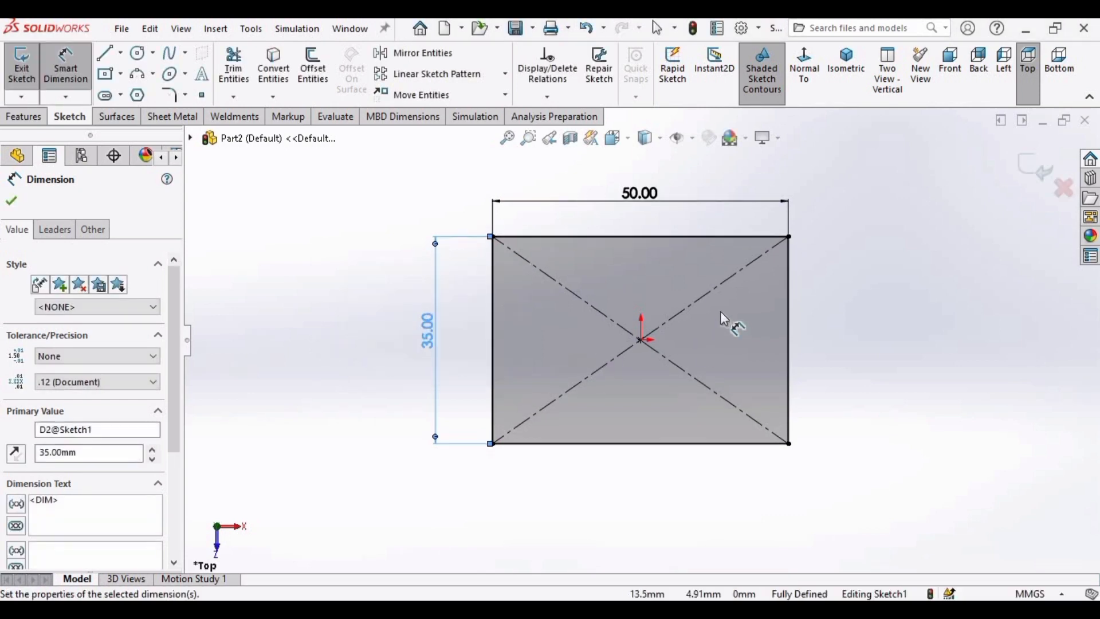
{"action": "scroll", "coordinate": [725, 293], "scroll_direction": "up", "scroll_amount": 1}
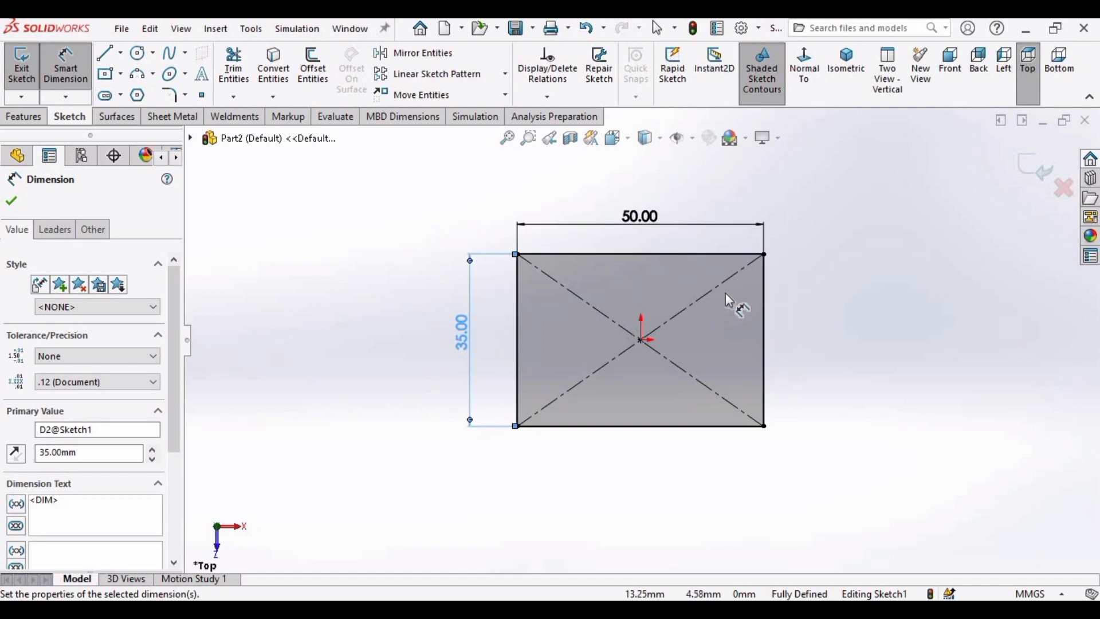
{"action": "left_click", "coordinate": [11, 202]}
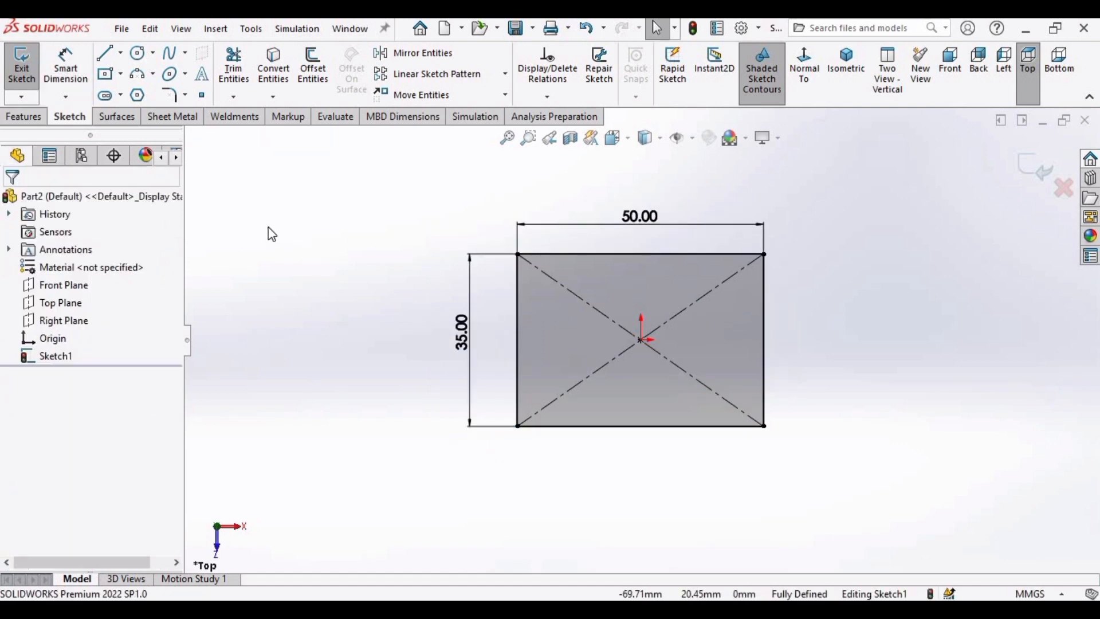
- Extrude the 50 × 35 mm rectangle as a solid with a blind depth of 5 mm
{"action": "left_click", "coordinate": [33, 118]}
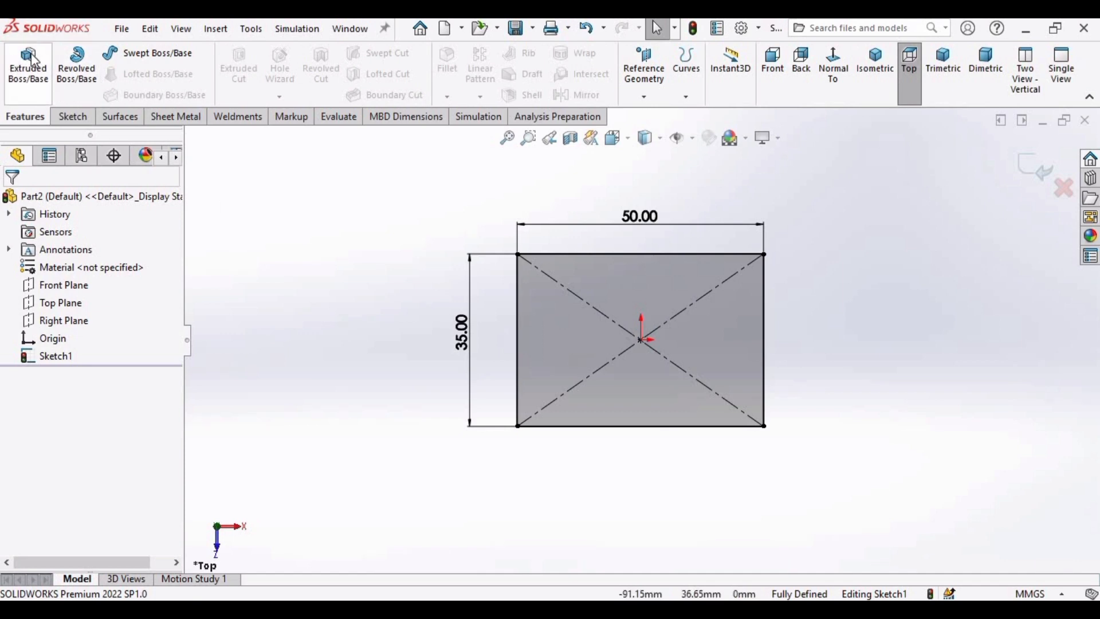
{"action": "left_click", "coordinate": [36, 79]}
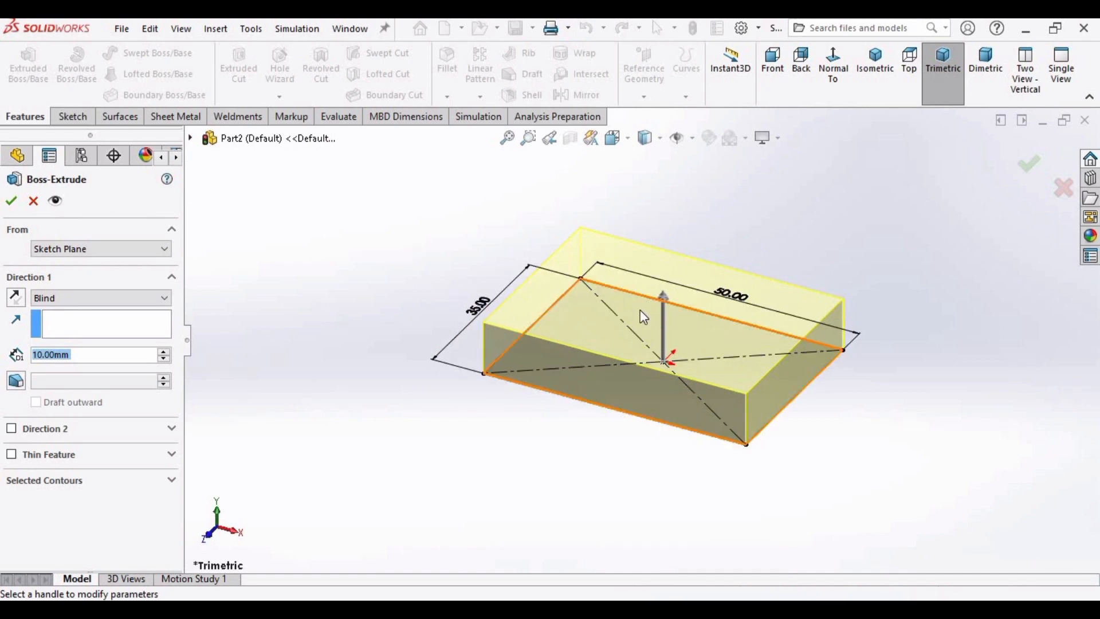
{"action": "left_click", "coordinate": [665, 298]}
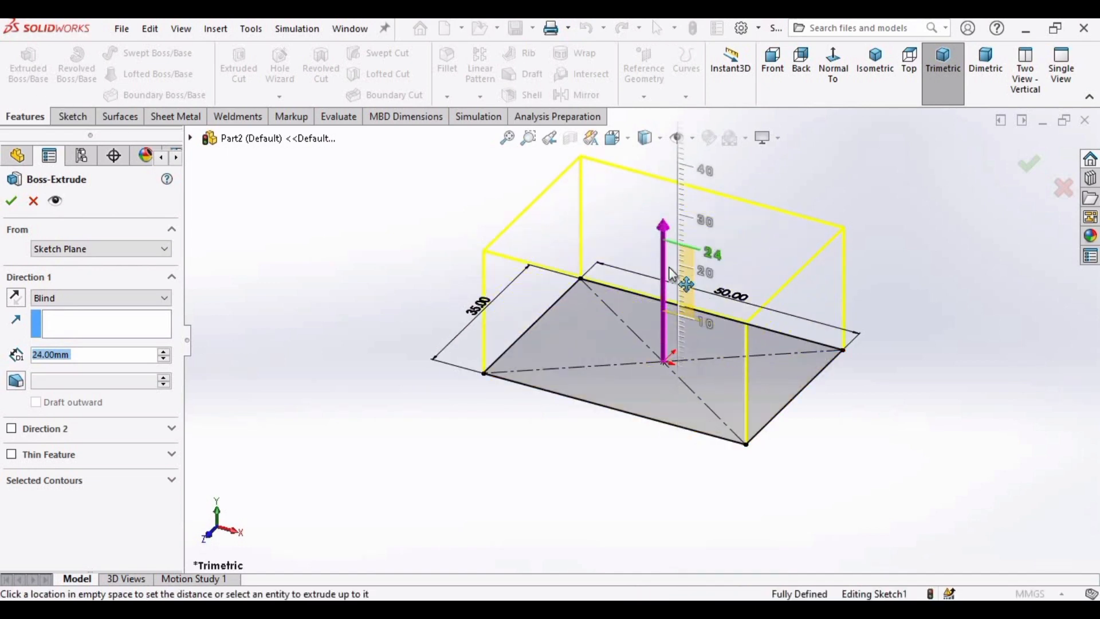
{"action": "left_click", "coordinate": [355, 436]}
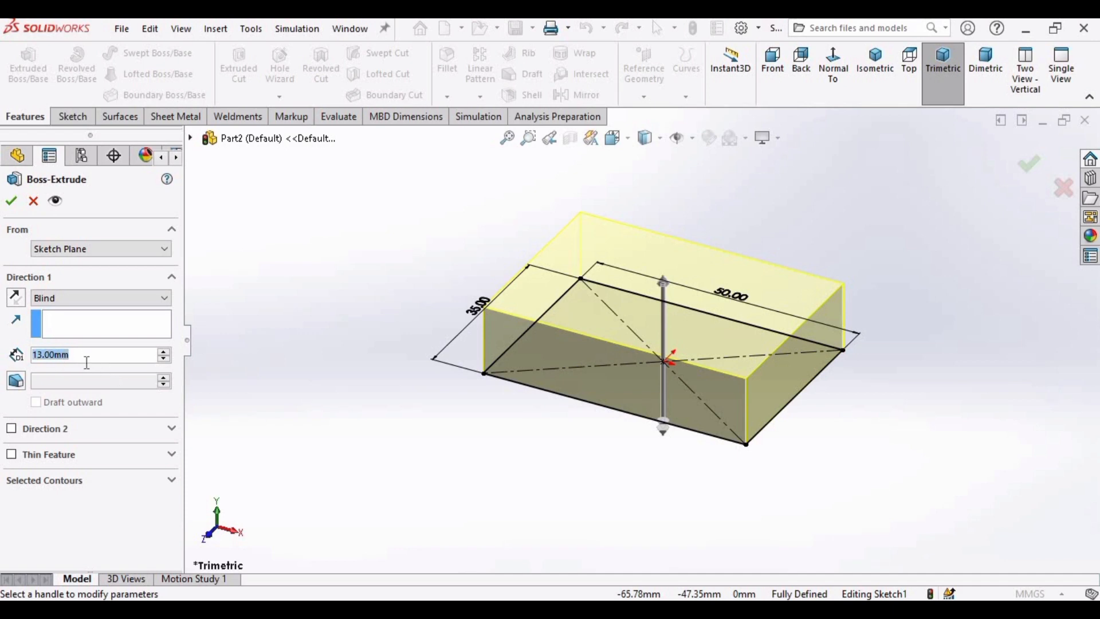
{"action": "key", "text": "BackSpace"}
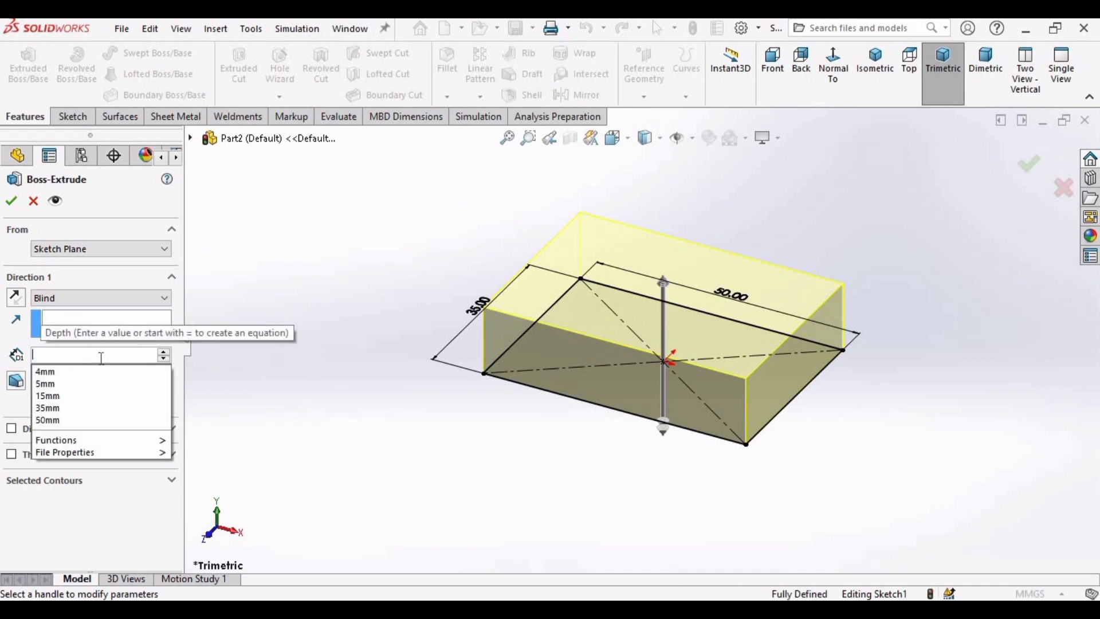
{"action": "type", "text": "5"}
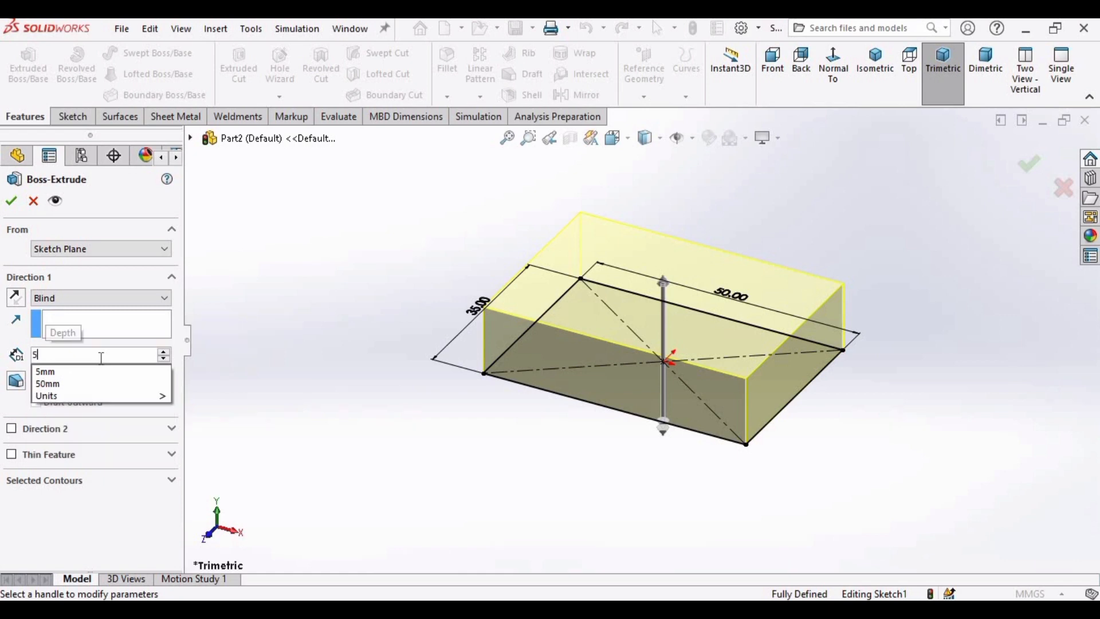
{"action": "key", "text": "Return"}
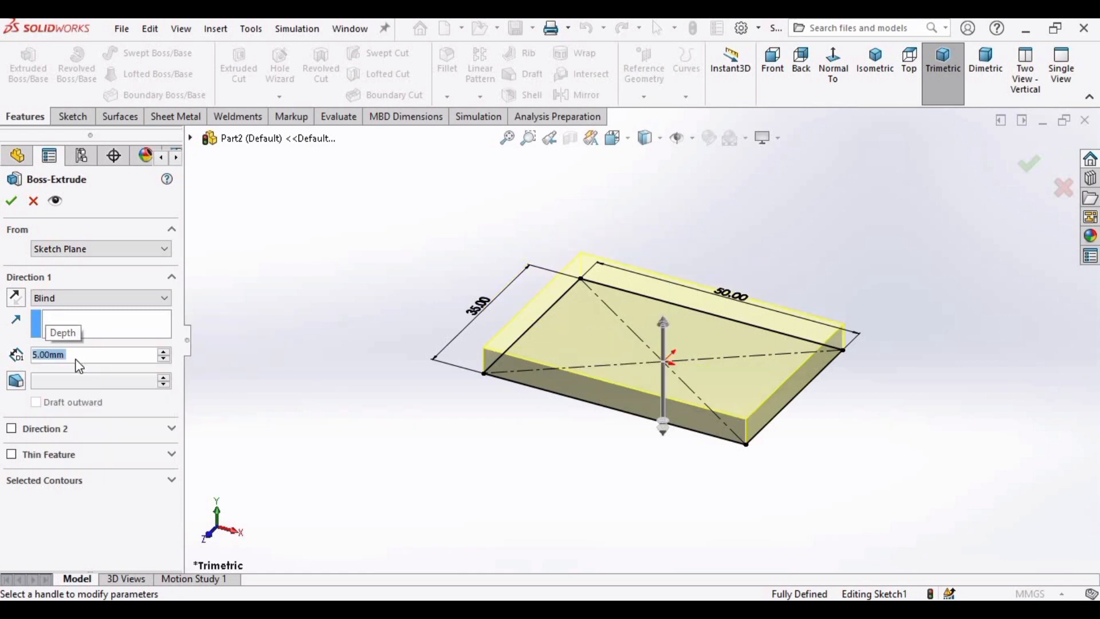
{"action": "left_click", "coordinate": [13, 198]}
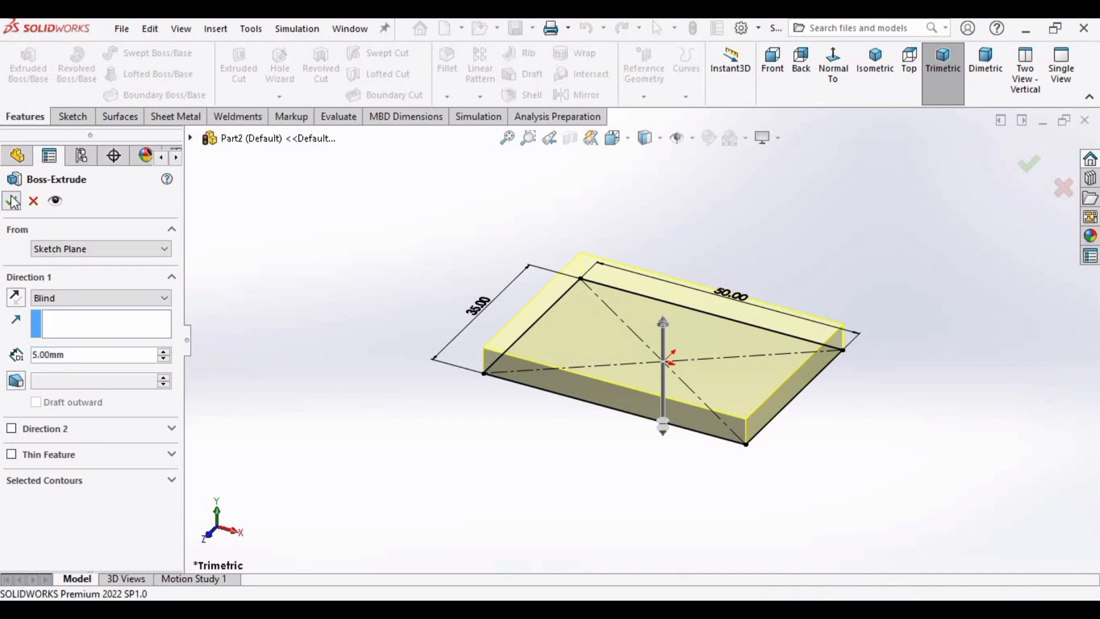
- Start a sketch on the plate's top face and draw a circle about 3.9 mm in diameter near the upper-left corner
{"action": "middle_click_drag", "start_coordinate": [733, 335], "coordinate": [633, 346]}
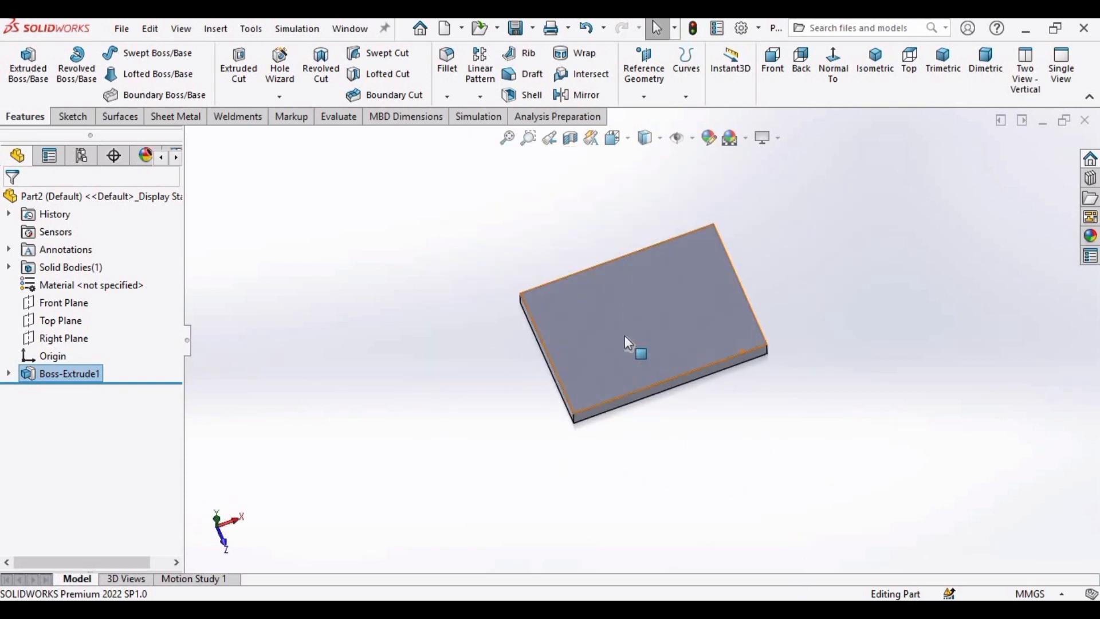
{"action": "scroll", "coordinate": [712, 325], "scroll_direction": "down", "scroll_amount": 3}
{"action": "left_click", "coordinate": [615, 292]}
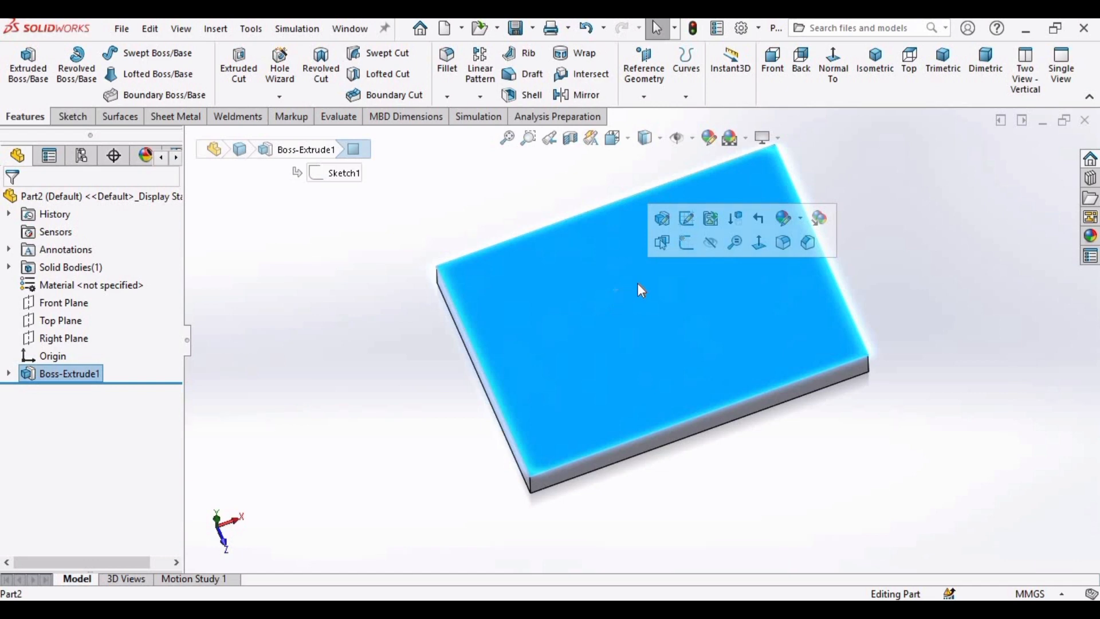
{"action": "left_click", "coordinate": [687, 242]}
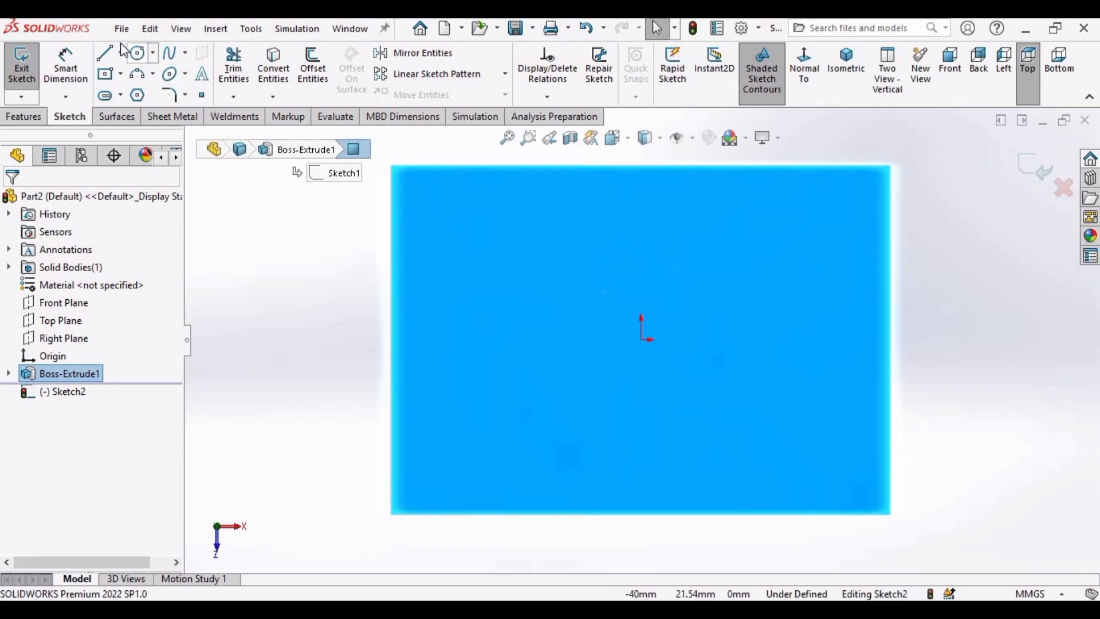
{"action": "left_click", "coordinate": [138, 56]}
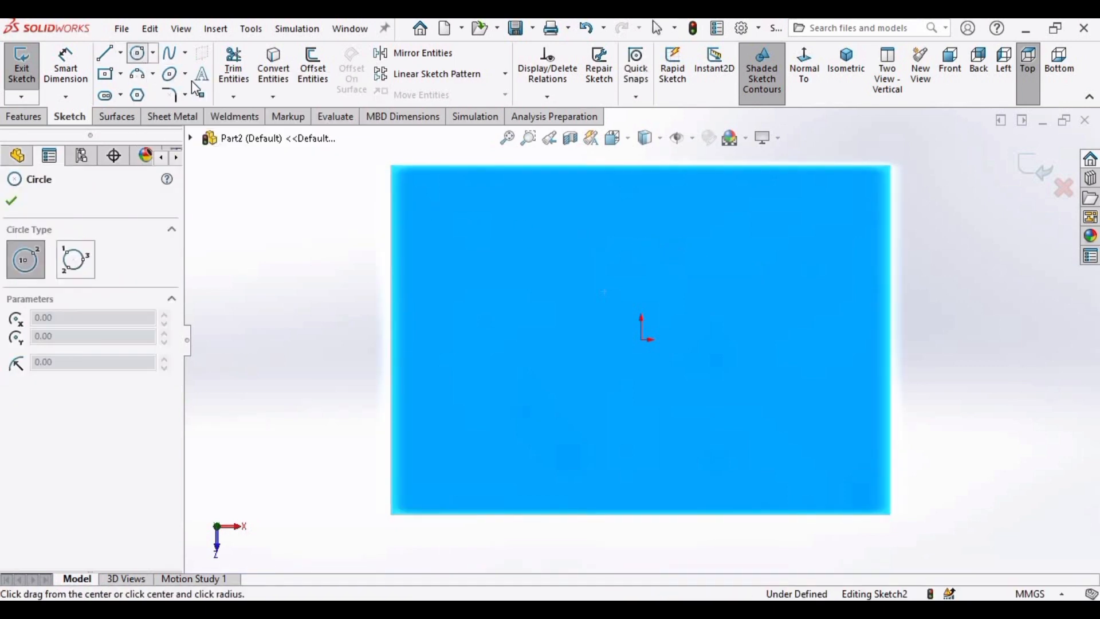
{"action": "left_click", "coordinate": [431, 201]}
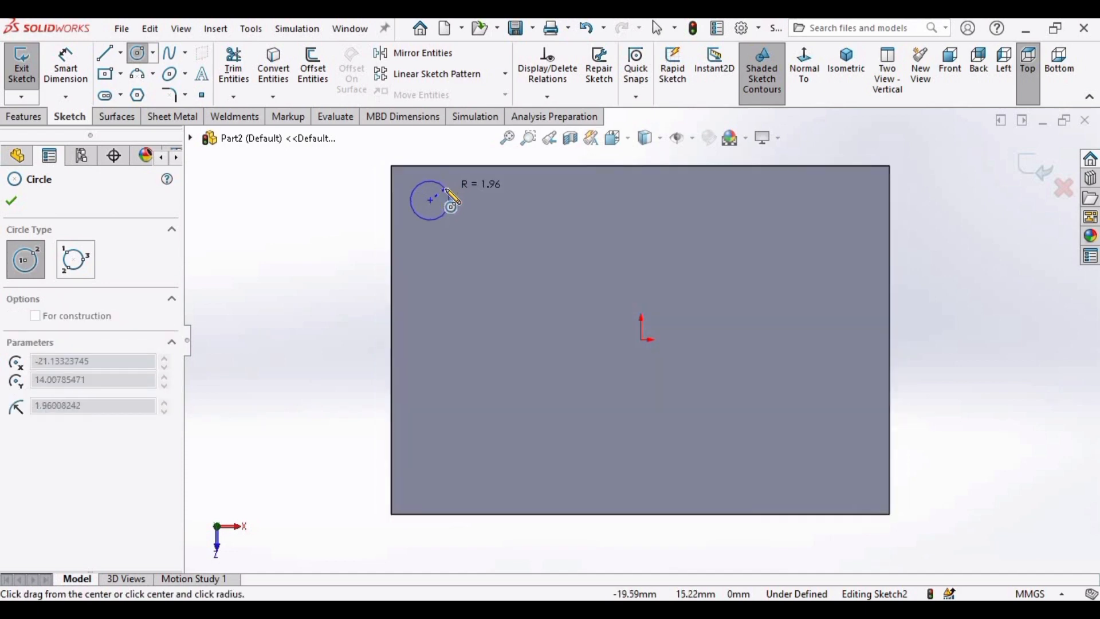
{"action": "left_click", "coordinate": [446, 187]}
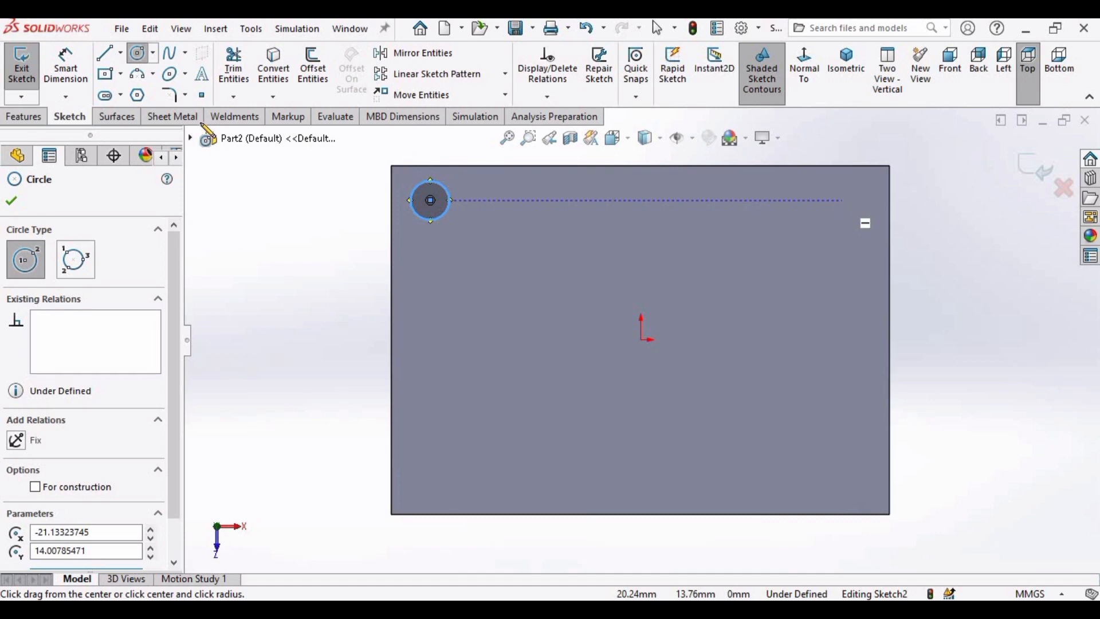
- Dimension the circle's diameter with Smart Dimension and set it to 4 mm
{"action": "left_click", "coordinate": [72, 72]}
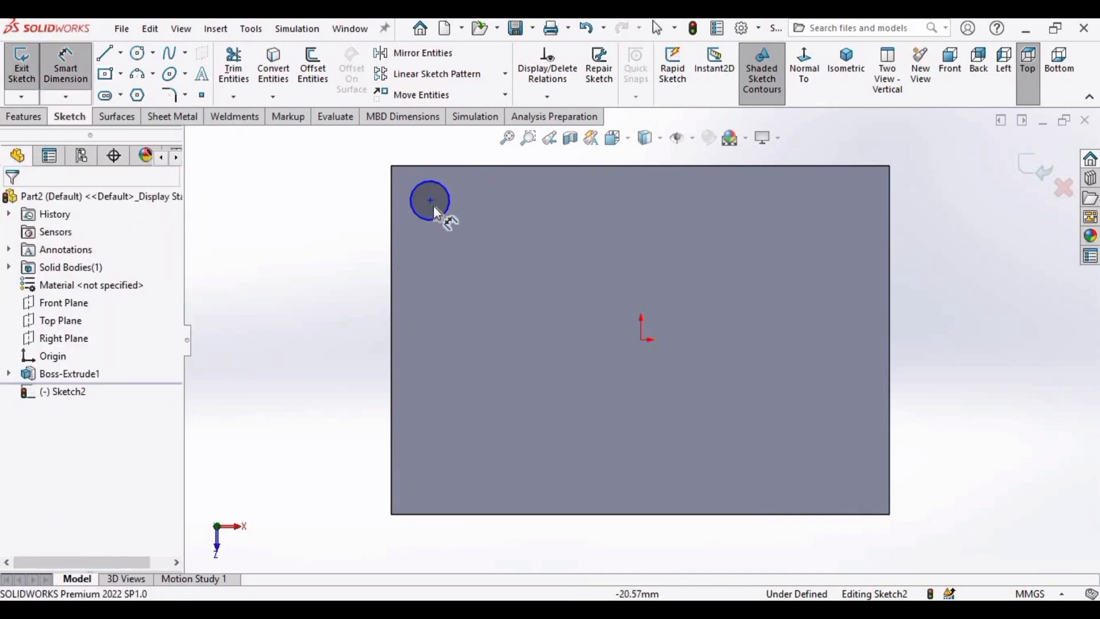
{"action": "left_click", "coordinate": [448, 220]}
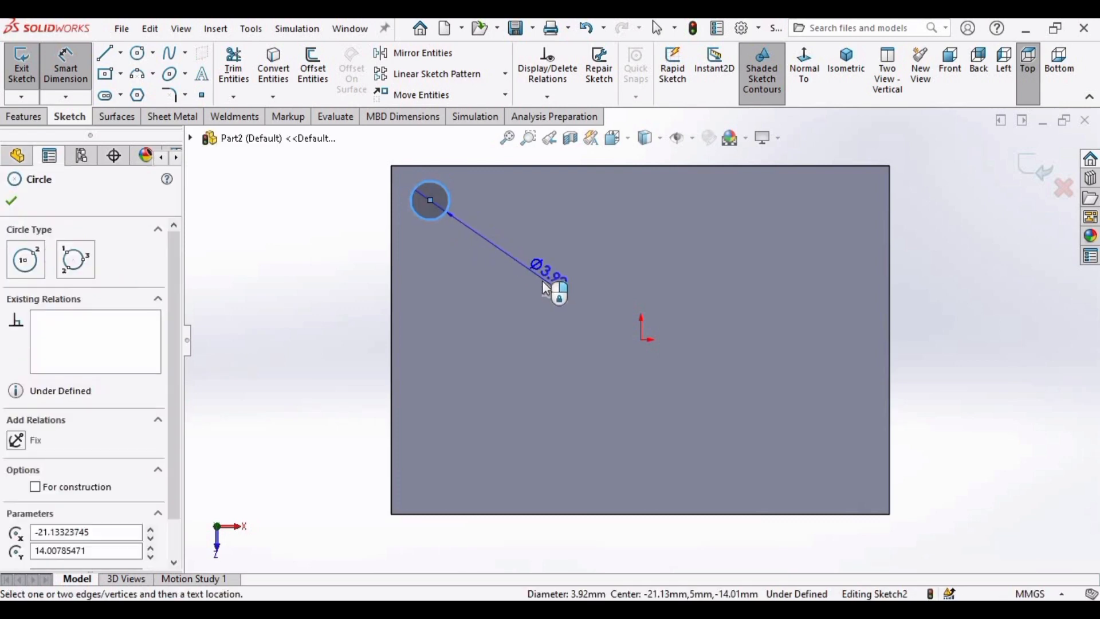
{"action": "left_click", "coordinate": [542, 281]}
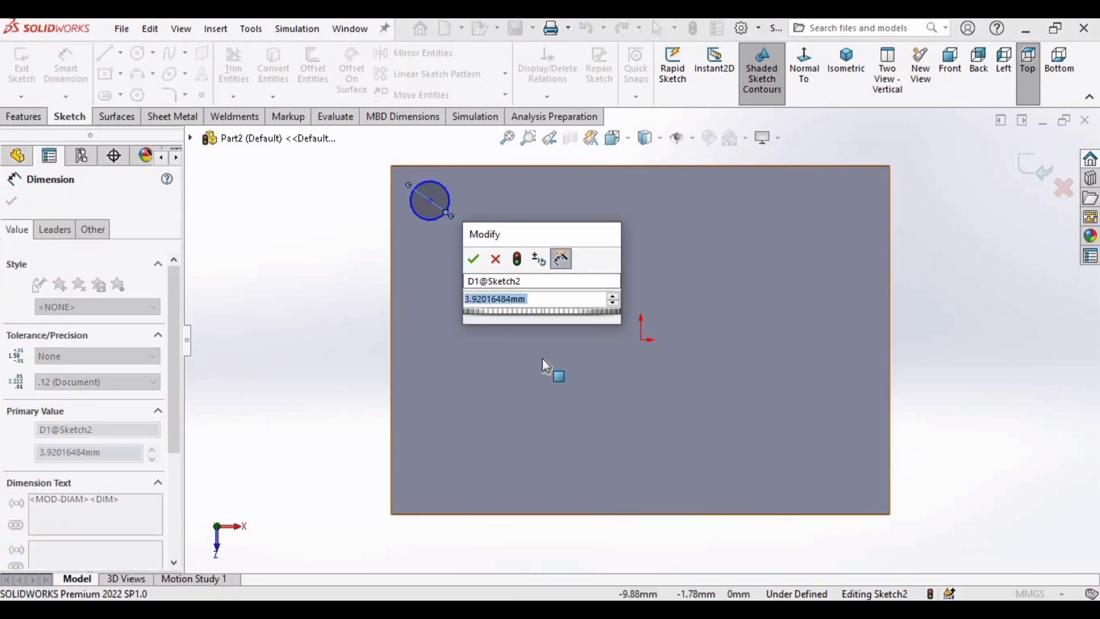
{"action": "type", "text": "4"}
{"action": "key", "text": "Return"}
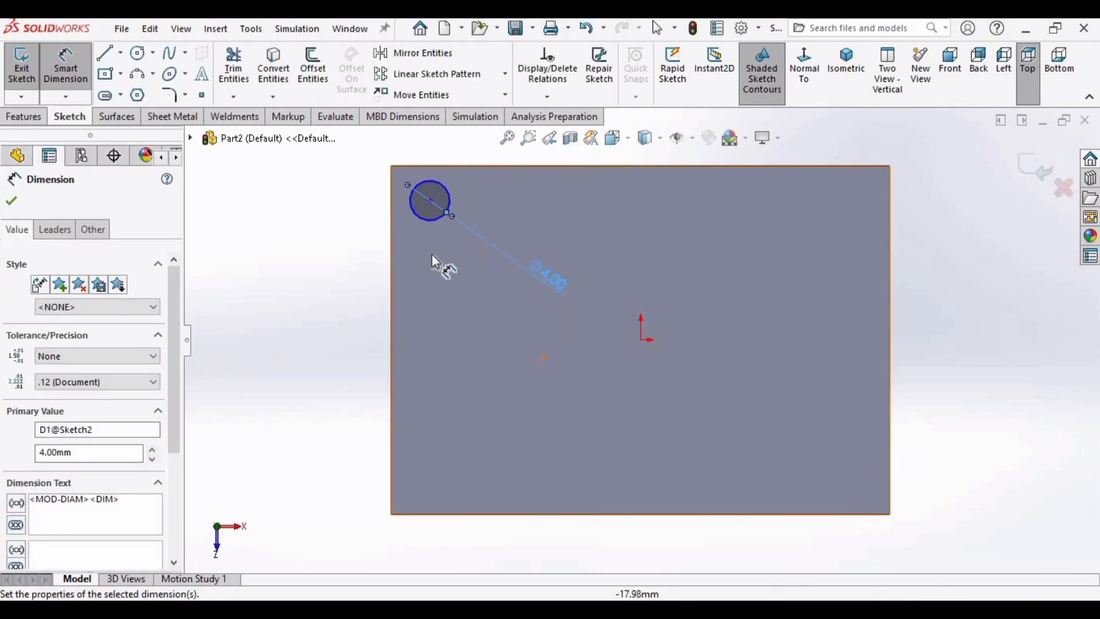
- Dimension the circle centre's distance from the plate's upper edge and set it to 5 mm
{"action": "left_click", "coordinate": [482, 166]}
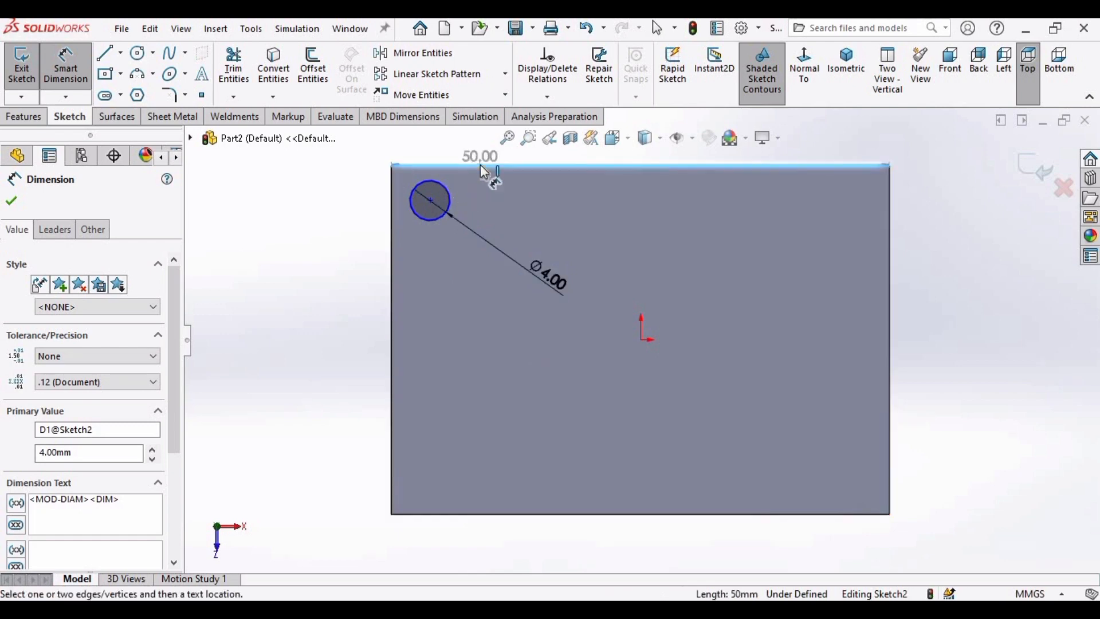
{"action": "left_click", "coordinate": [431, 200]}
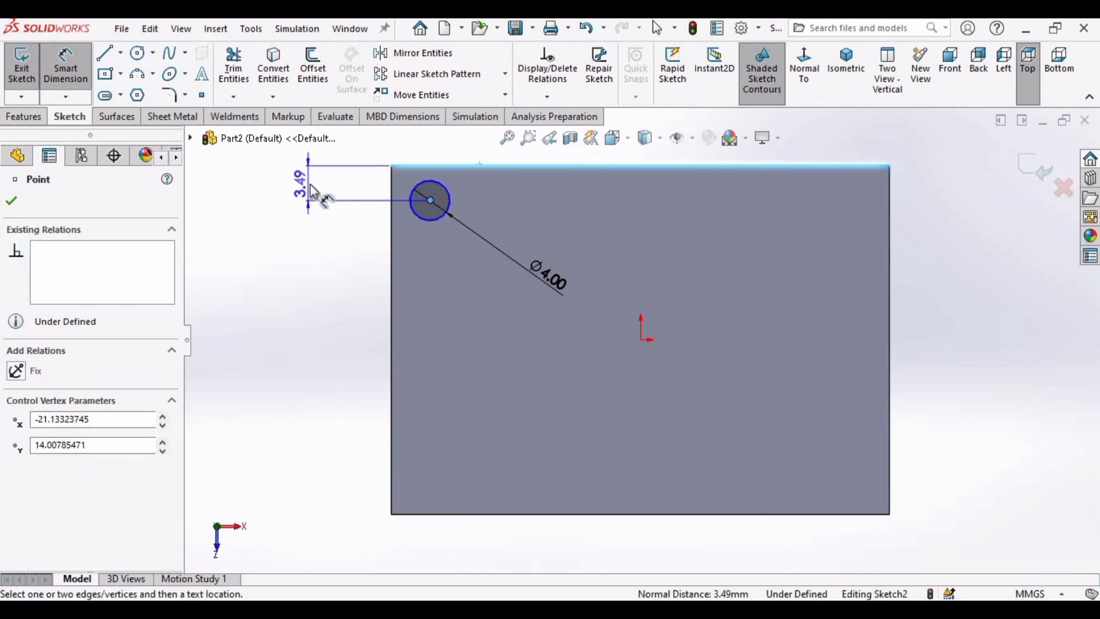
{"action": "left_click", "coordinate": [310, 185]}
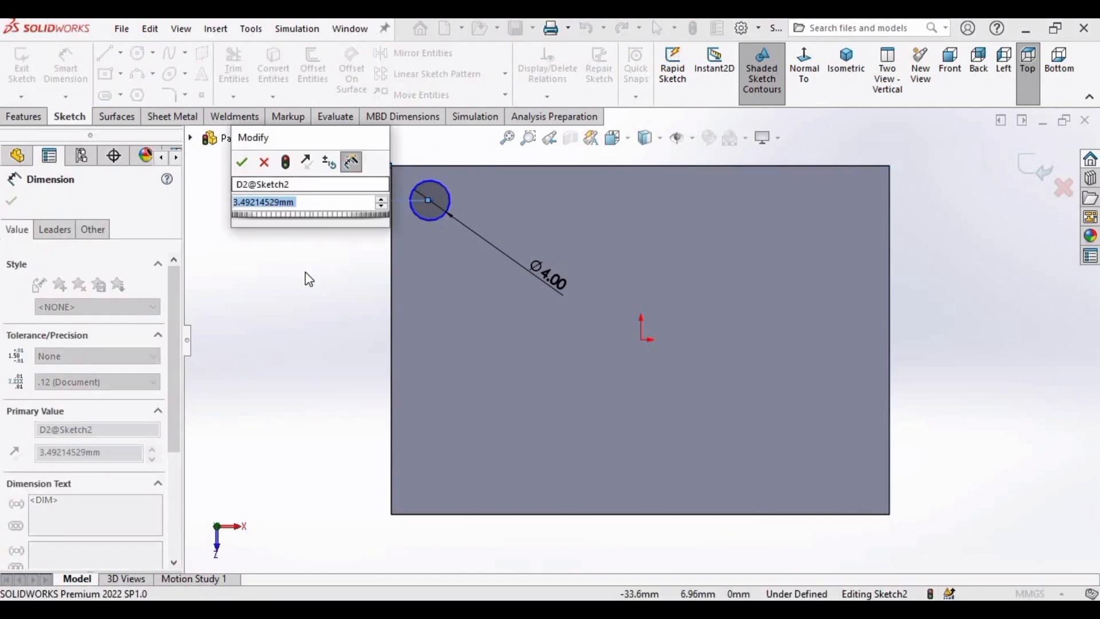
{"action": "type", "text": "5"}
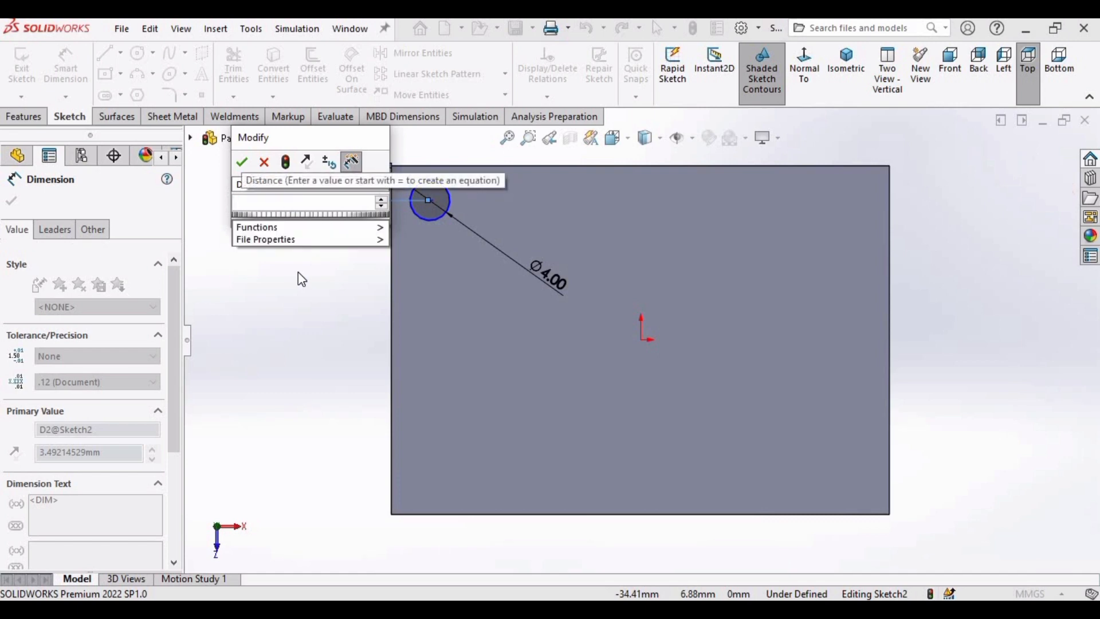
{"action": "key", "text": "Return"}
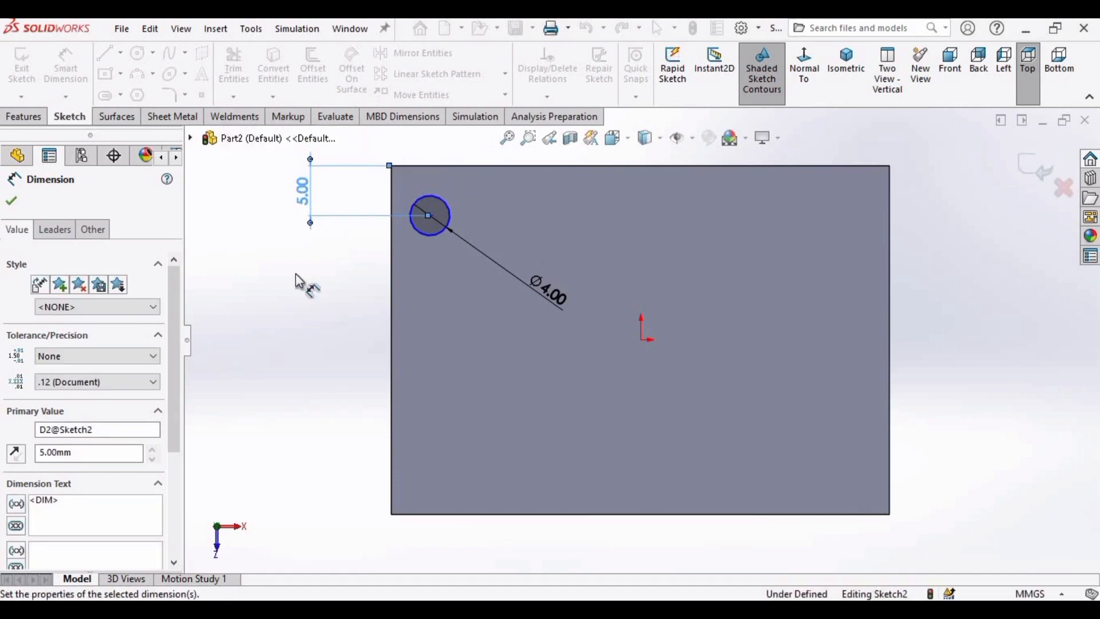
- Dimension the circle centre's distance from the plate's left edge, set it to 5 mm and finish dimensioning
{"action": "left_click", "coordinate": [392, 312]}
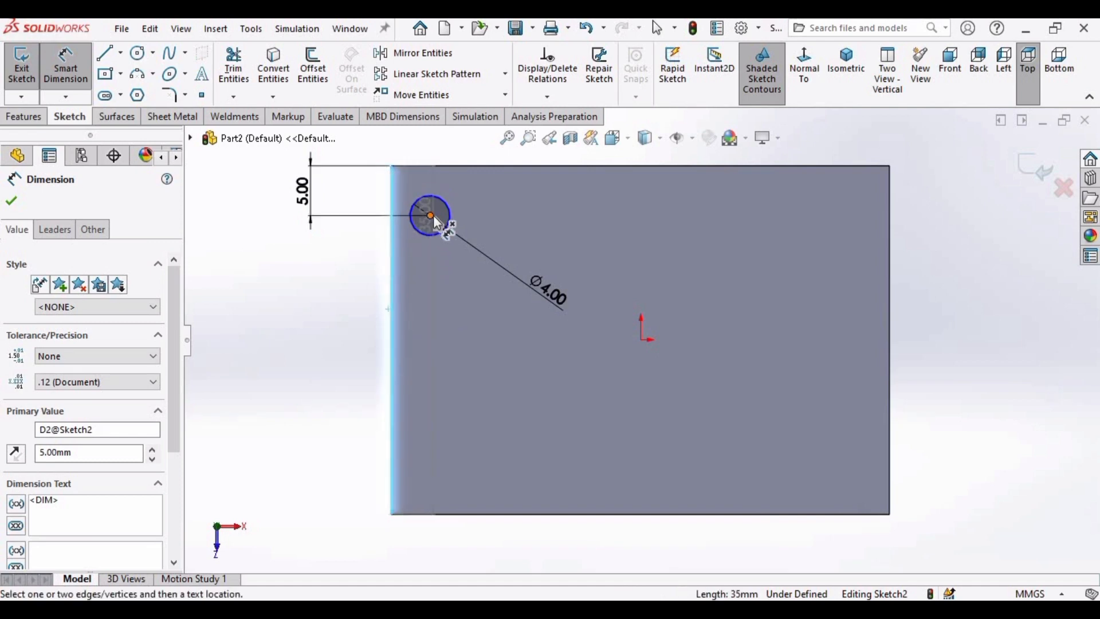
{"action": "left_click", "coordinate": [431, 217]}
{"action": "key", "text": "z"}
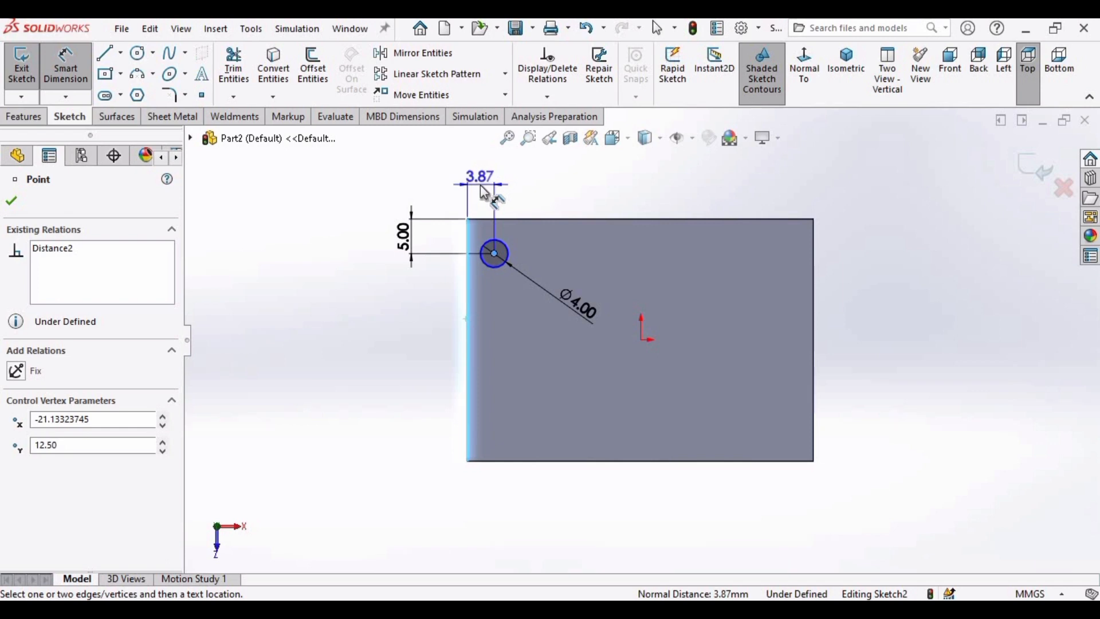
{"action": "left_click", "coordinate": [484, 191]}
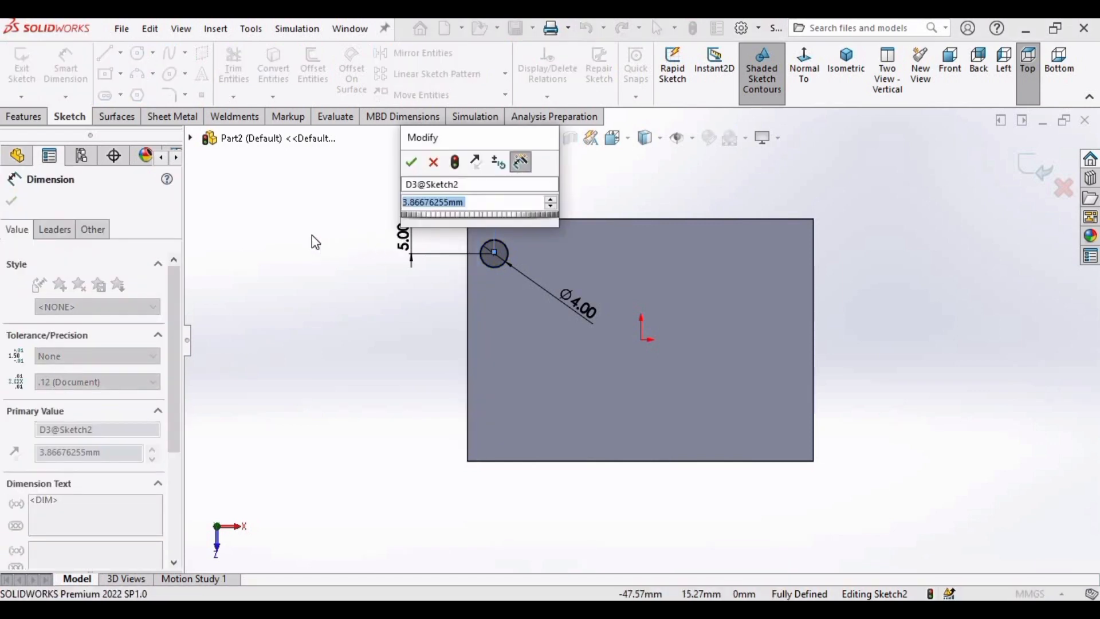
{"action": "key", "text": "BackSpace"}
{"action": "type", "text": "5"}
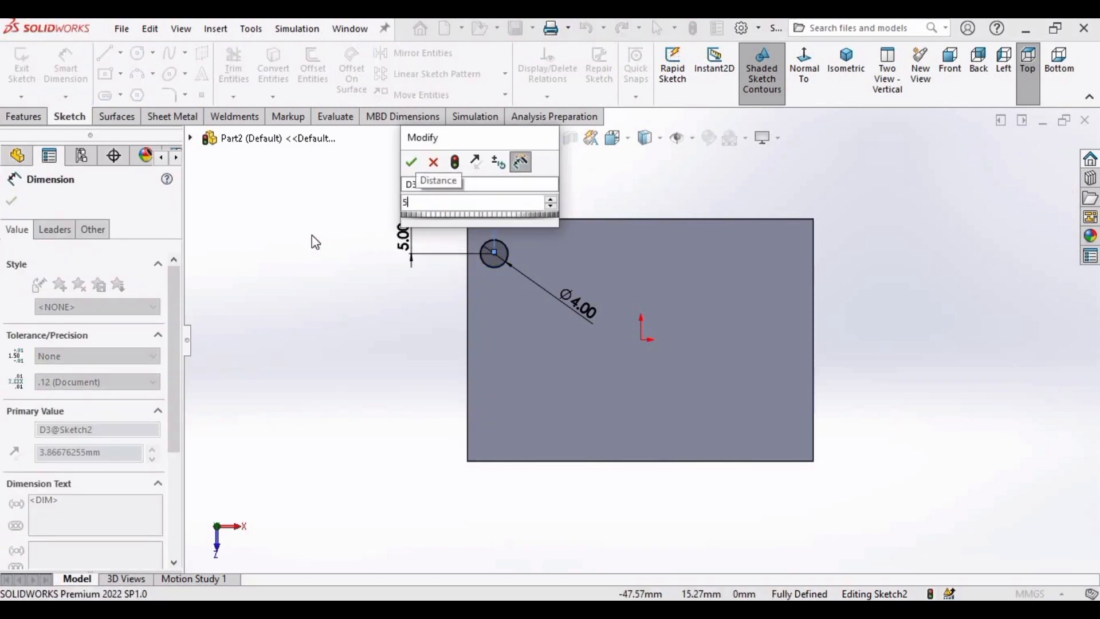
{"action": "key", "text": "Return"}
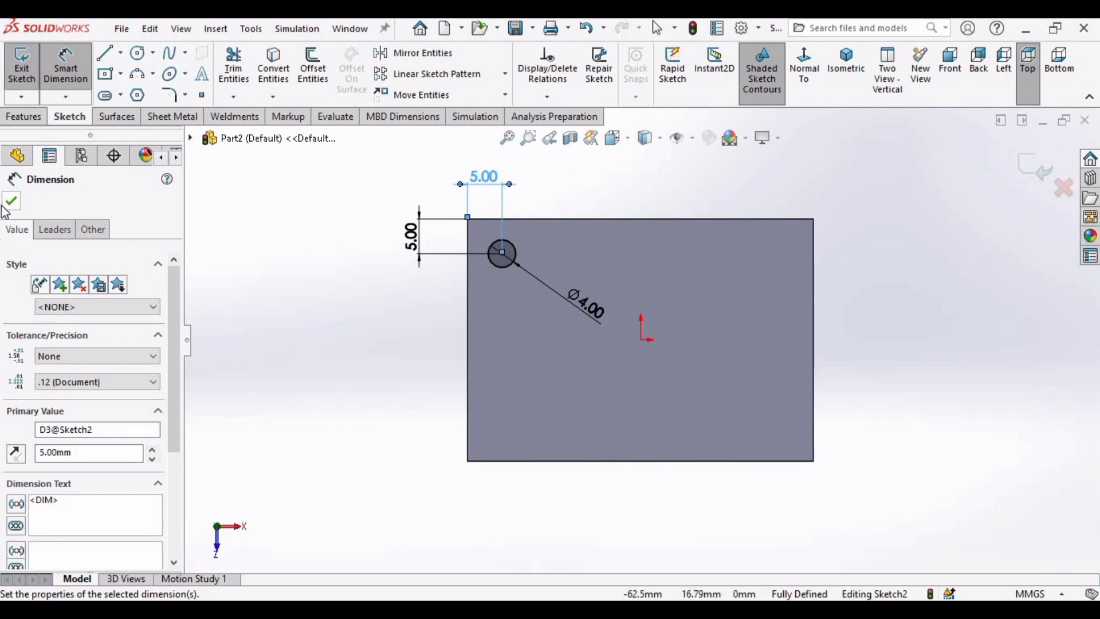
{"action": "key", "text": "Escape"}
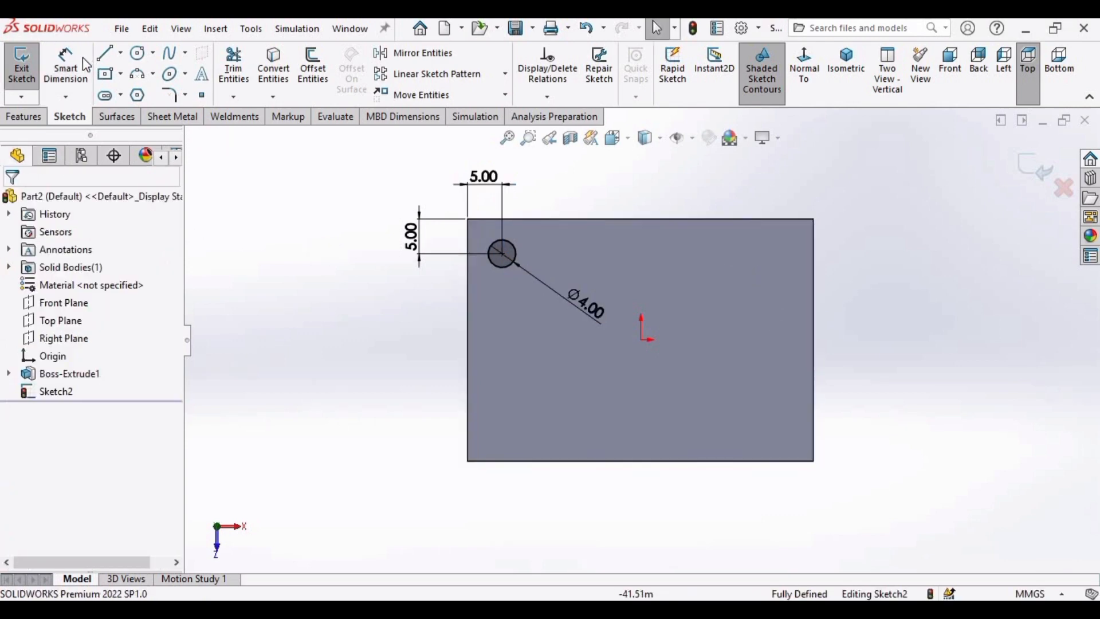
- Sketch three circles near the plate's other corners, centres aligned horizontally and vertically with their neighbours, the lower-left one about 3 mm in radius
{"action": "left_click", "coordinate": [136, 54]}
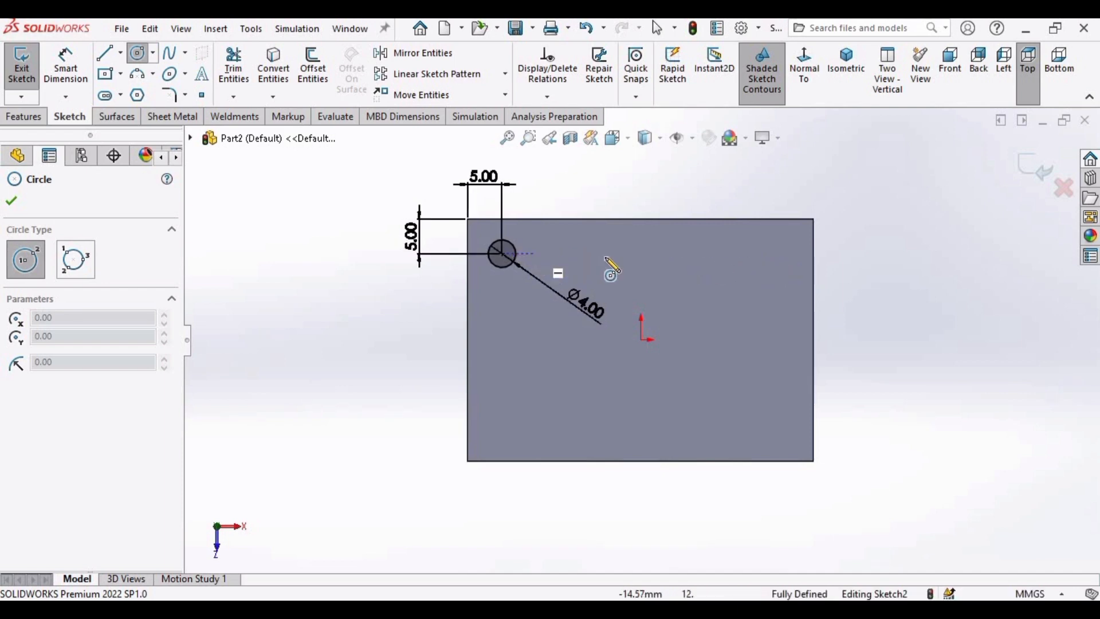
{"action": "left_click", "coordinate": [768, 253]}
{"action": "left_click", "coordinate": [786, 252]}
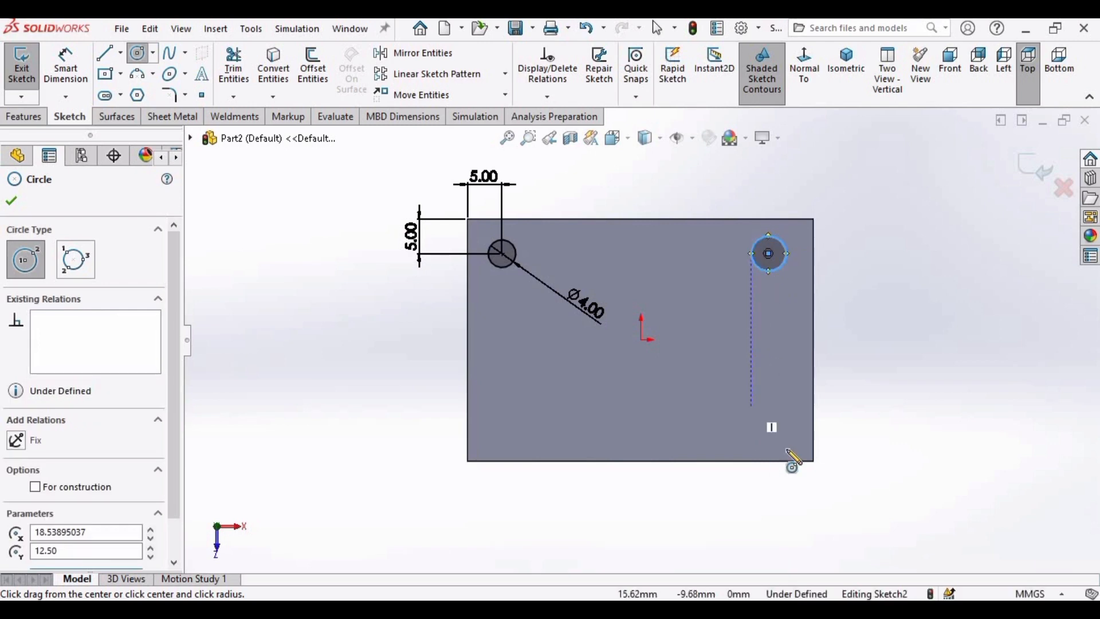
{"action": "left_click", "coordinate": [768, 434]}
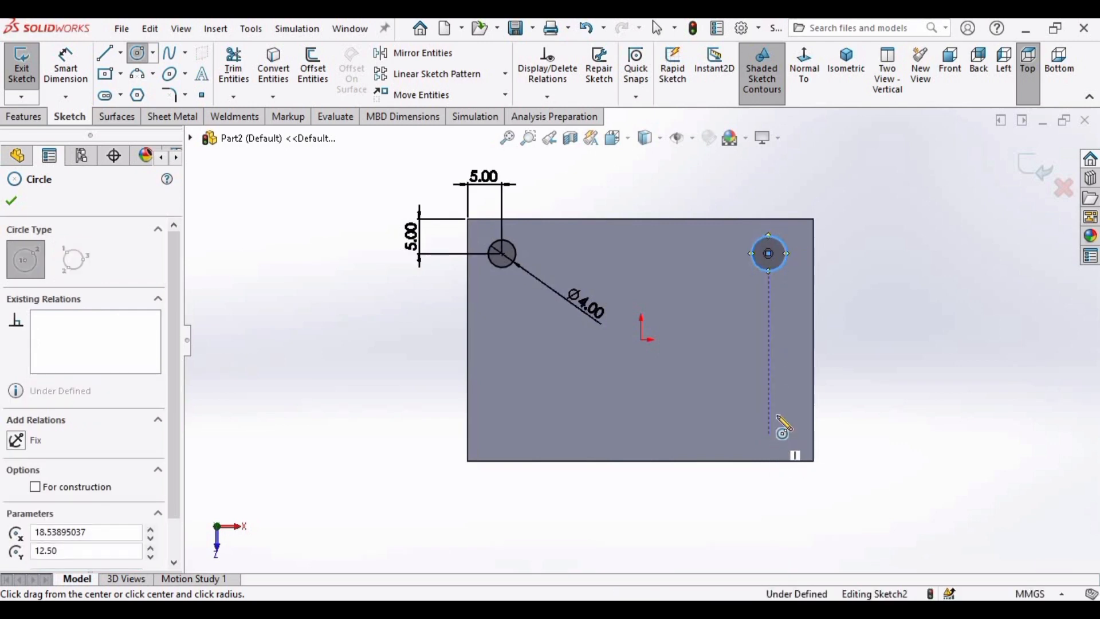
{"action": "left_click", "coordinate": [787, 434]}
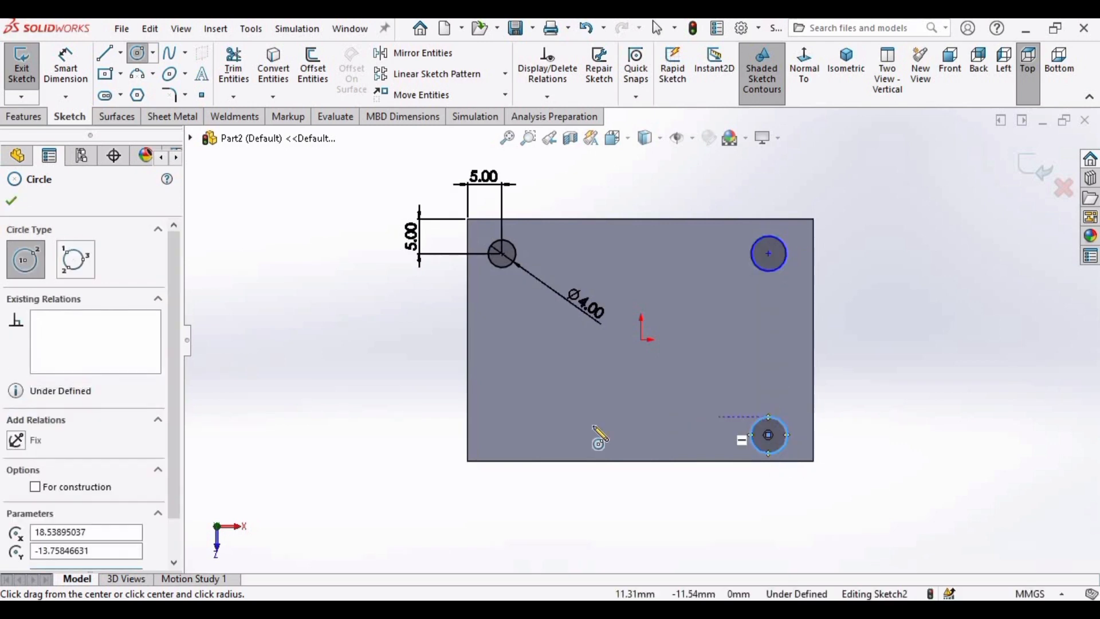
{"action": "left_click", "coordinate": [503, 435]}
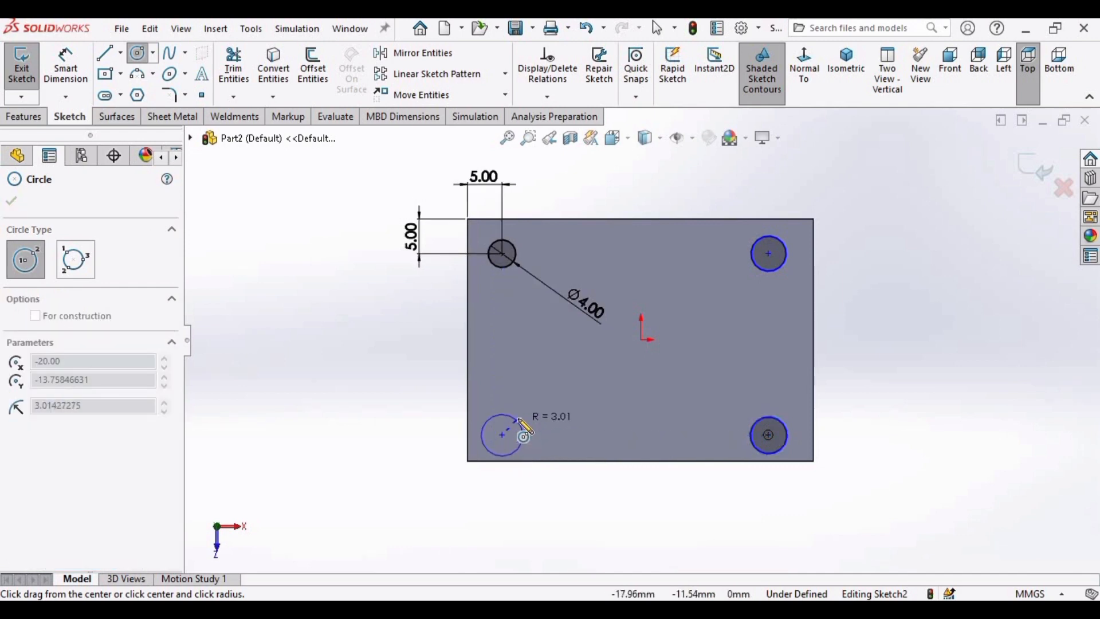
{"action": "left_click", "coordinate": [521, 434]}
{"action": "key", "text": "Escape"}
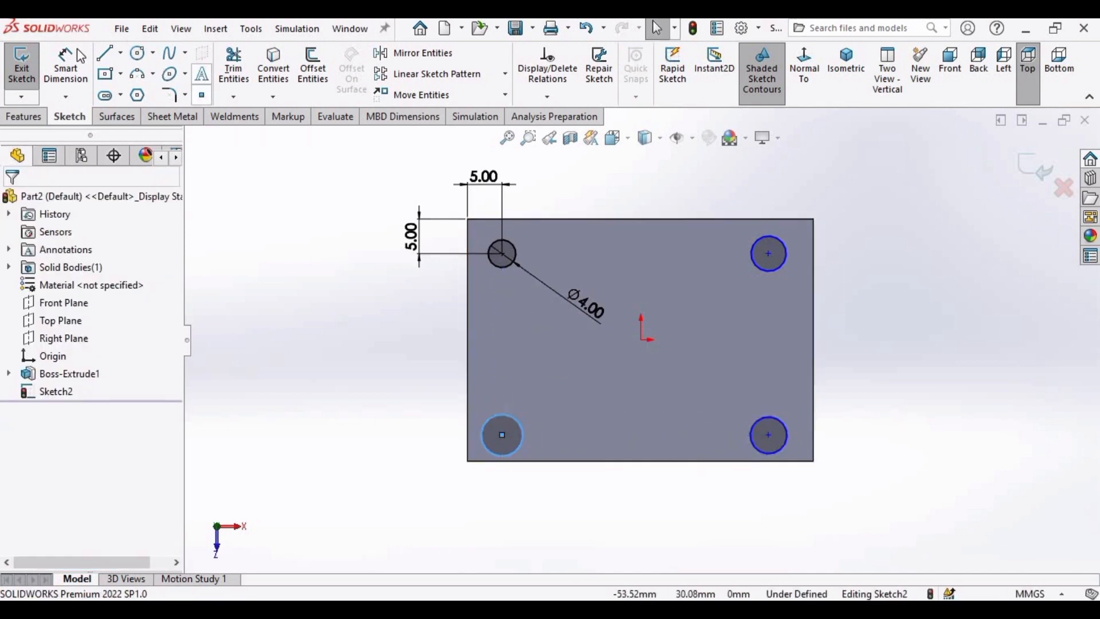
- Dimension the upper-right circle's diameter with Smart Dimension and set it to 4 mm
{"action": "left_click", "coordinate": [76, 74]}
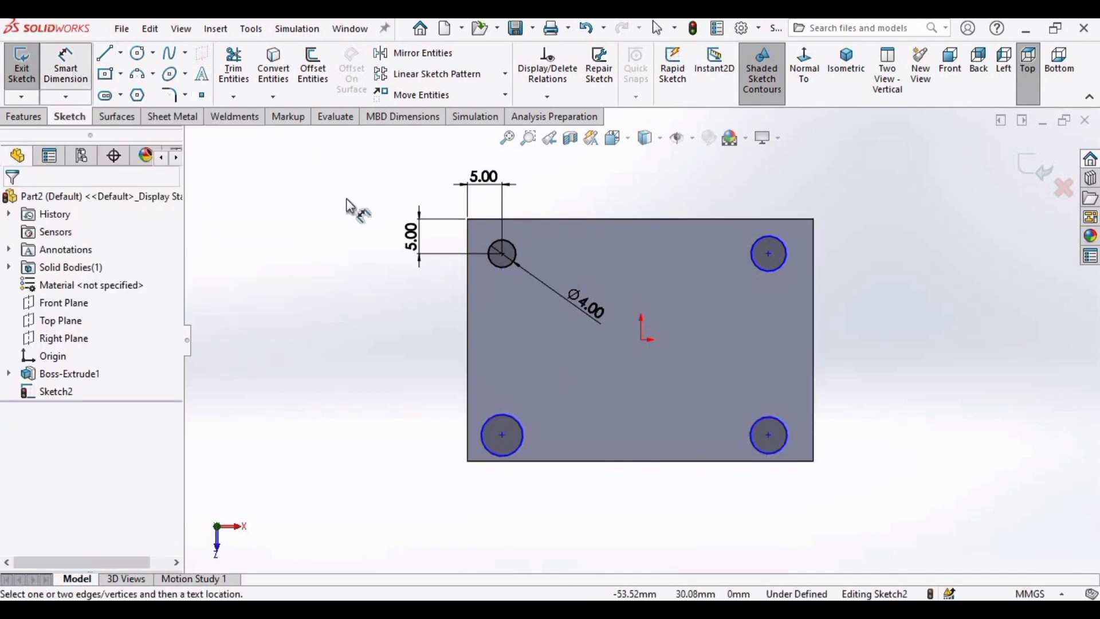
{"action": "left_click", "coordinate": [761, 269]}
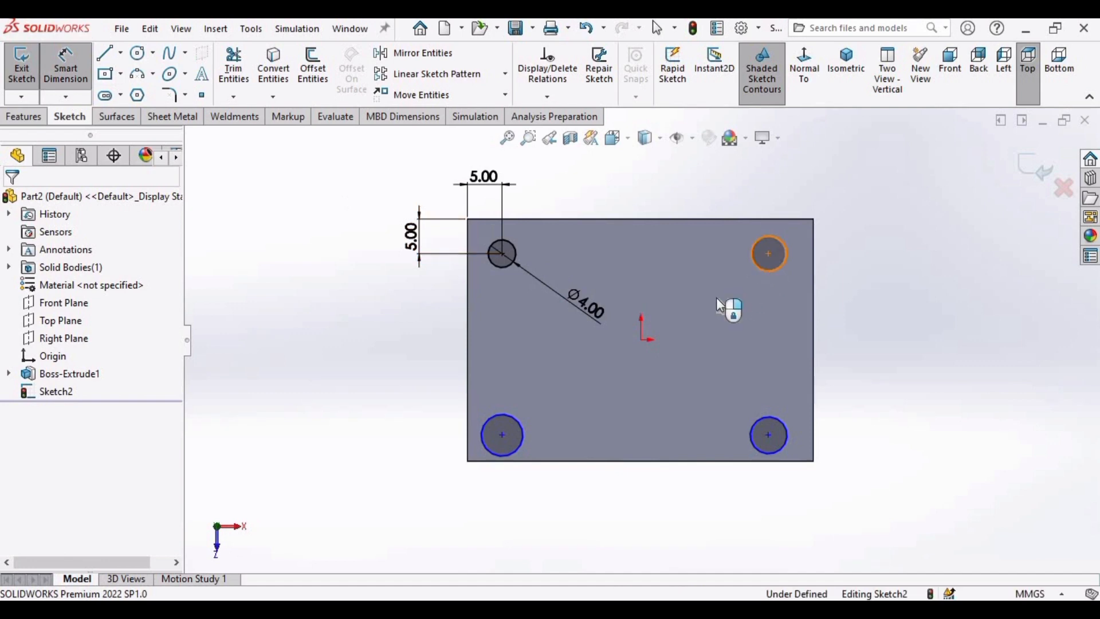
{"action": "left_click", "coordinate": [699, 312]}
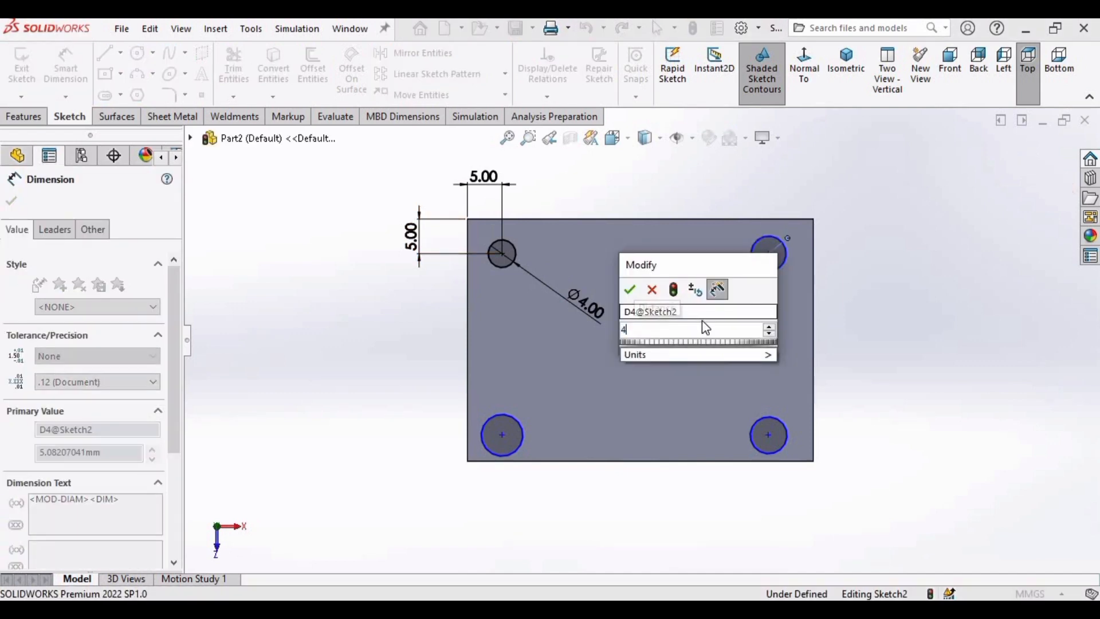
{"action": "type", "text": "4"}
{"action": "key", "text": "Return"}
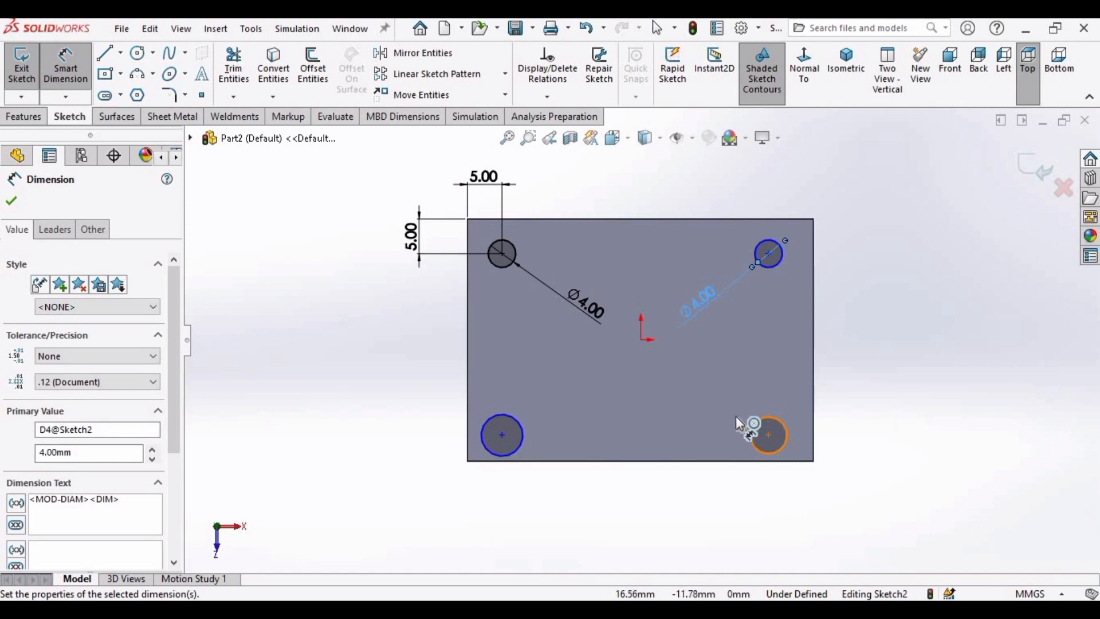
- Dimension the lower-right circle's diameter and set it to 4 mm
{"action": "left_click", "coordinate": [739, 423]}
{"action": "left_click", "coordinate": [686, 402]}
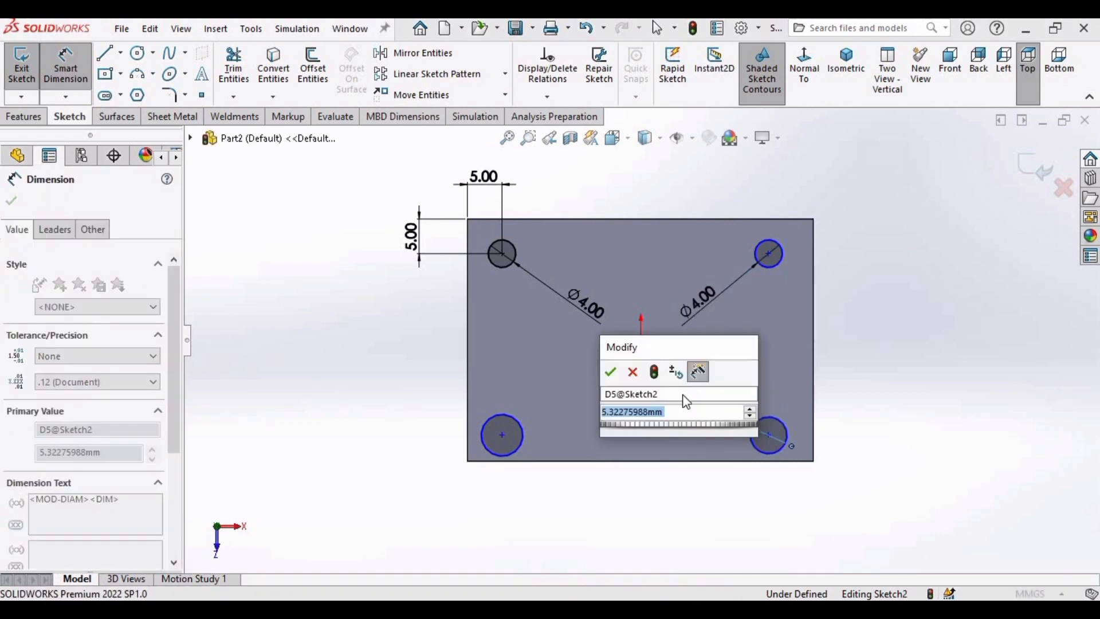
{"action": "type", "text": "4"}
{"action": "key", "text": "Return"}
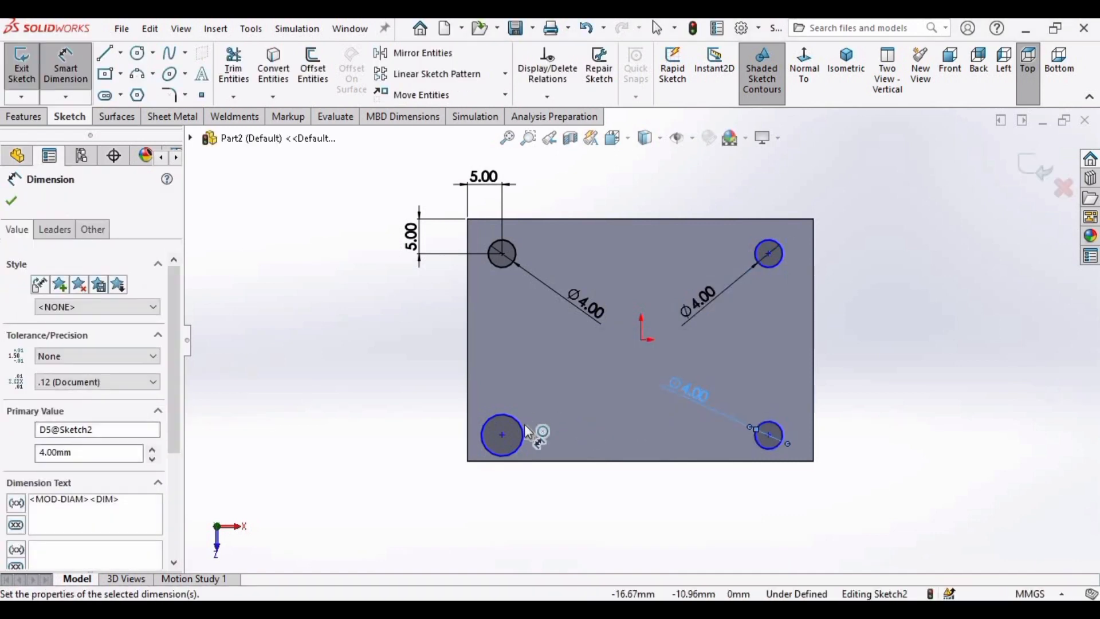
- Dimension the lower-left circle's diameter and set it to 4 mm
{"action": "left_click", "coordinate": [520, 428]}
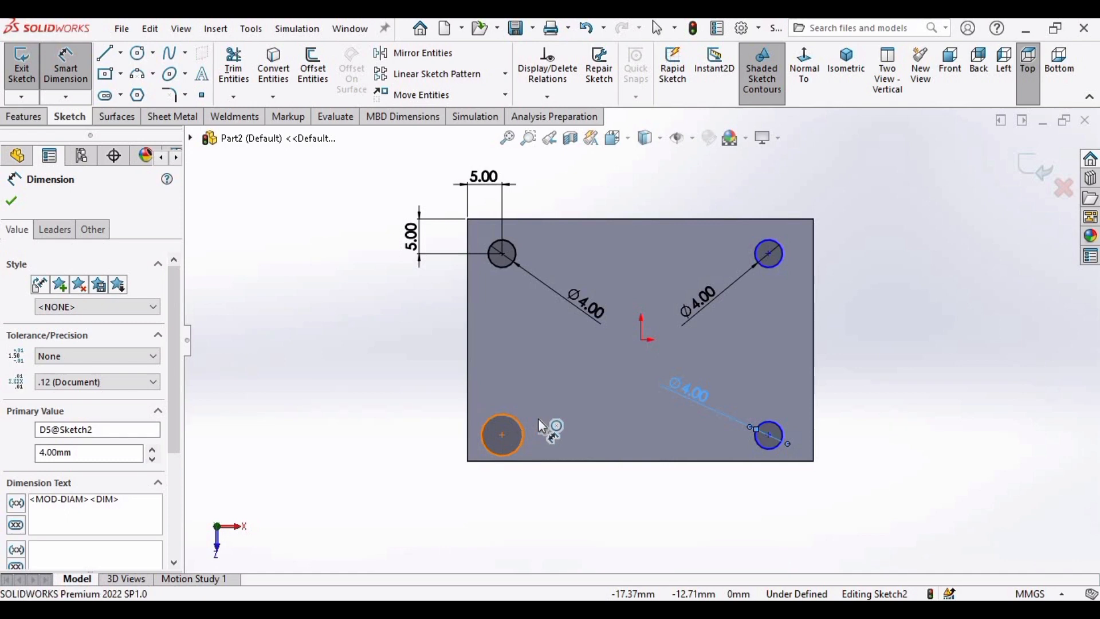
{"action": "left_click", "coordinate": [583, 398]}
{"action": "left_click", "coordinate": [580, 394]}
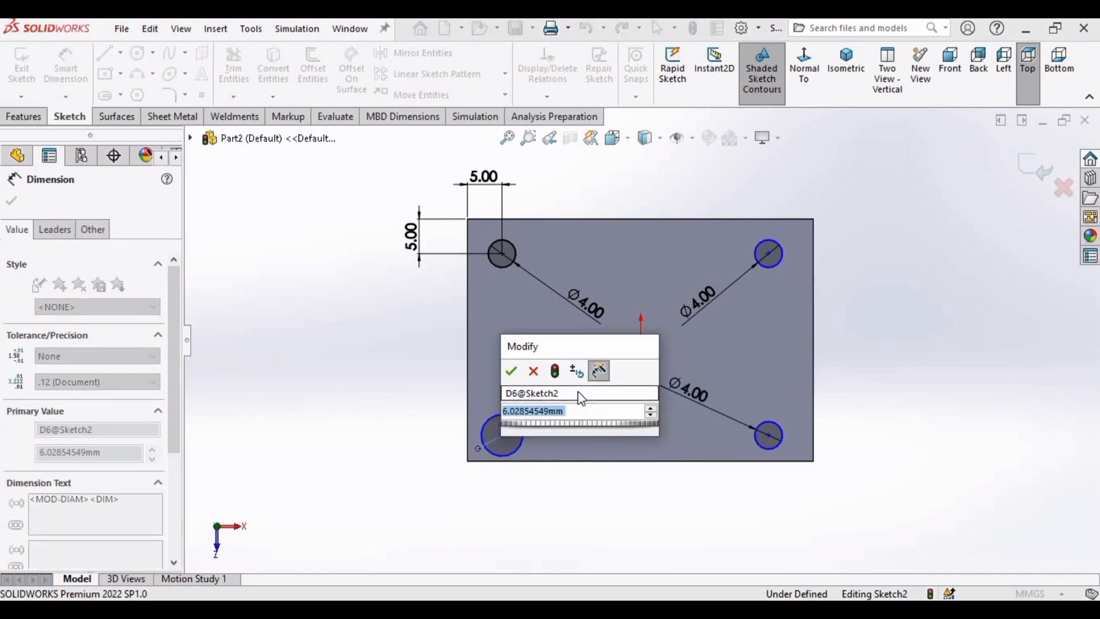
{"action": "key", "text": "Return"}
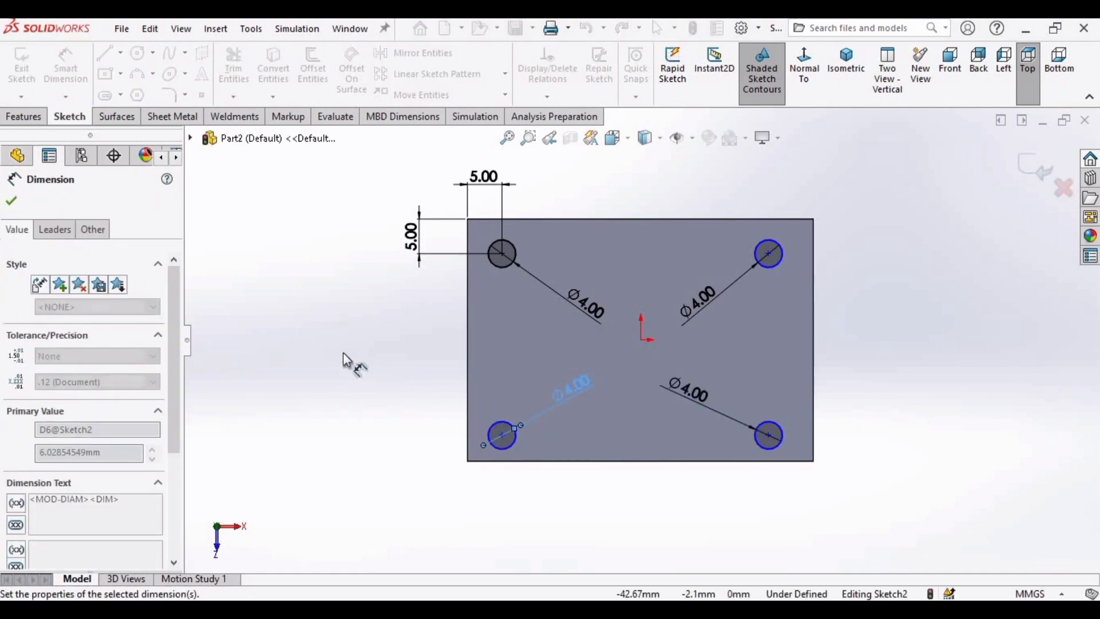
{"action": "left_click", "coordinate": [346, 354]}
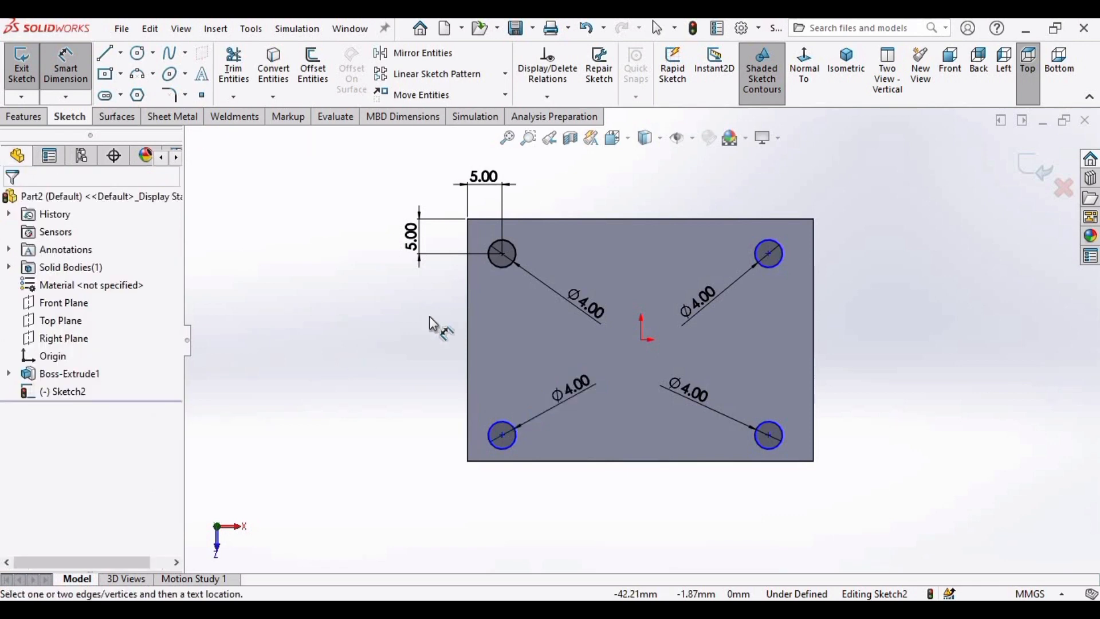
- Dimension the upper-right circle centre's distance from the plate's upper edge and accept it at 5 mm
{"action": "left_click", "coordinate": [782, 220]}
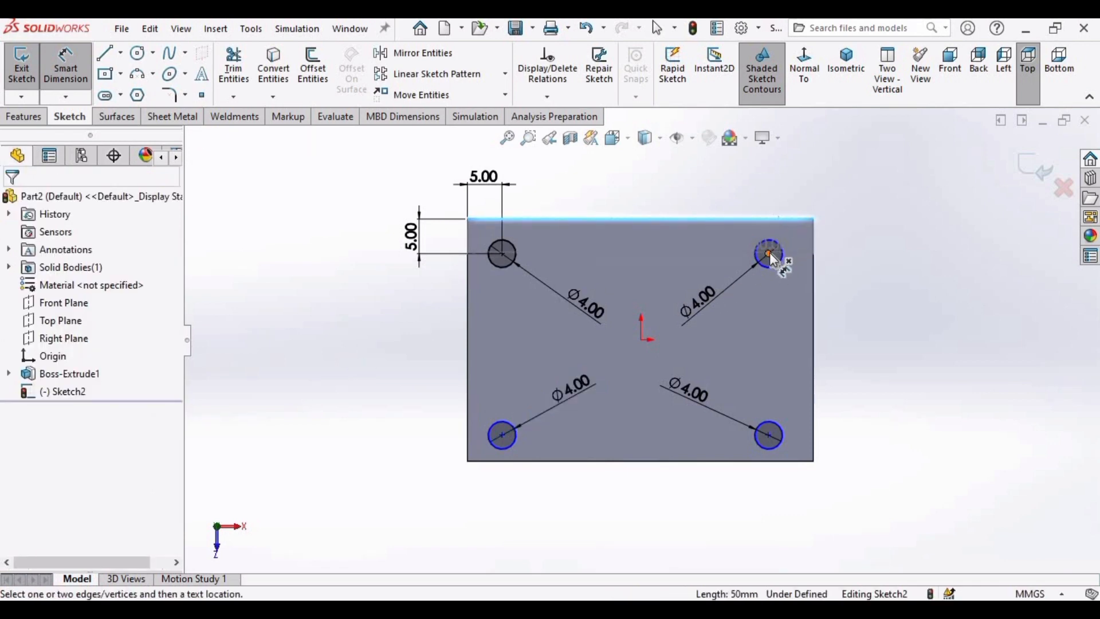
{"action": "left_click", "coordinate": [769, 253]}
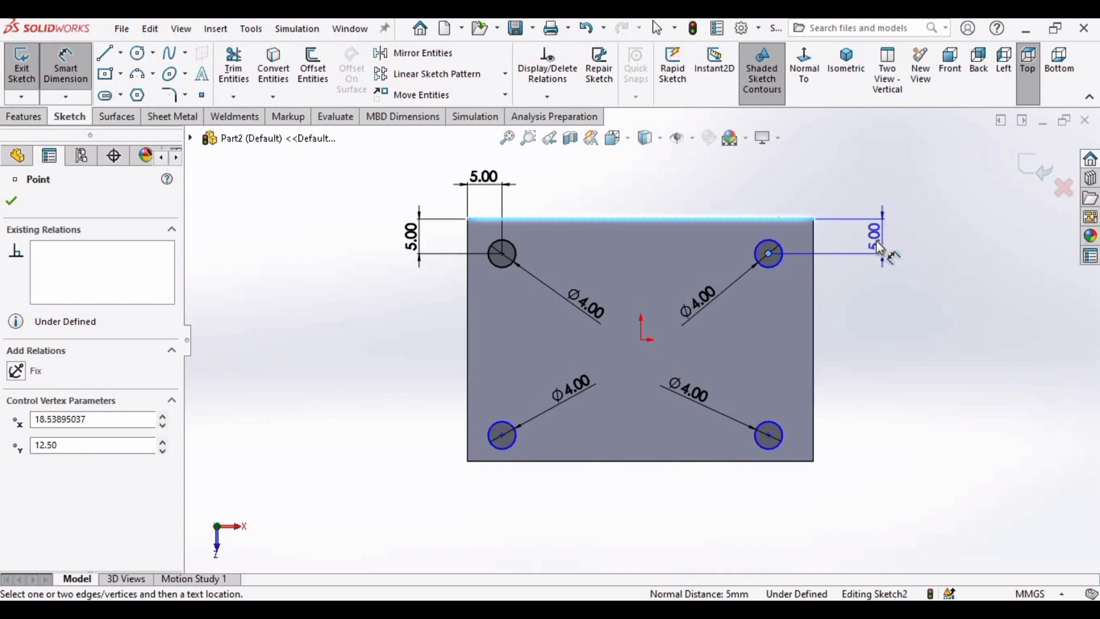
{"action": "left_click", "coordinate": [876, 244]}
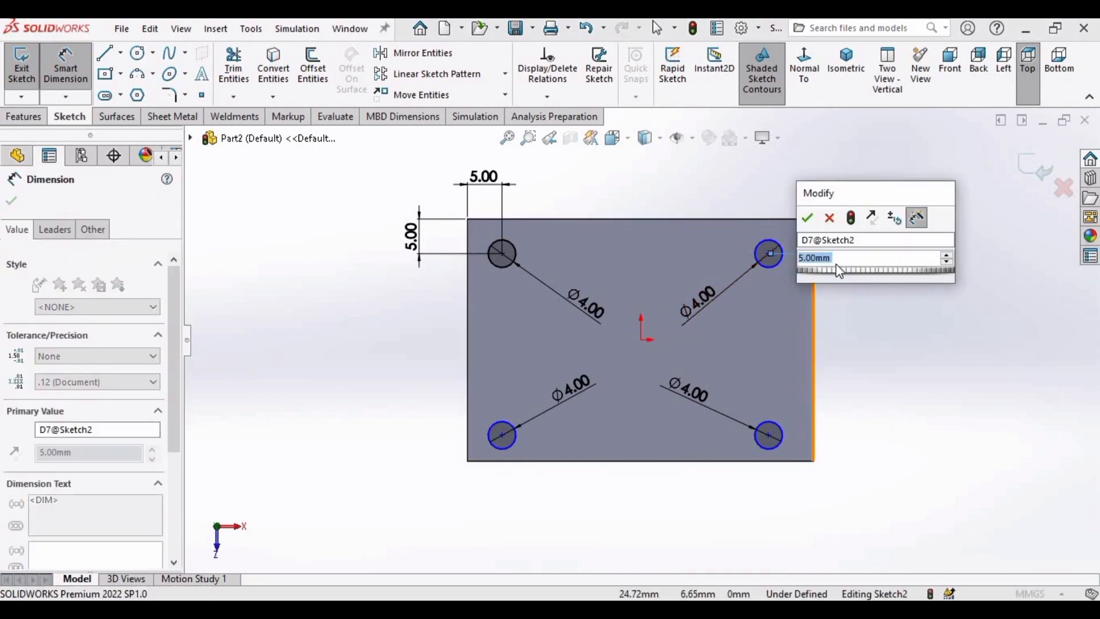
{"action": "left_click", "coordinate": [807, 218]}
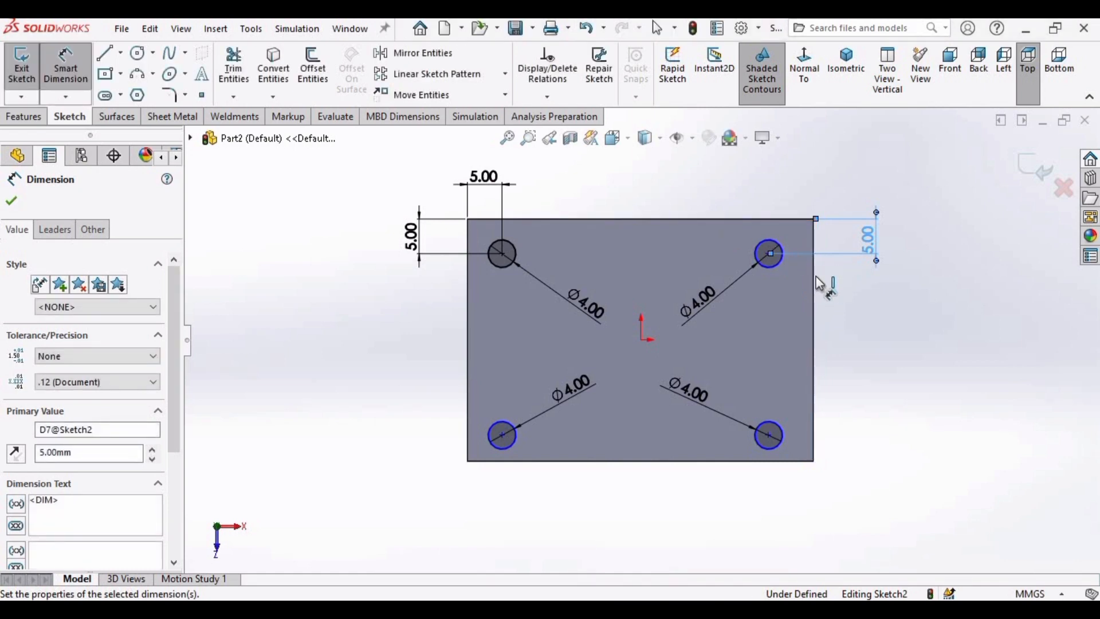
- Dimension the upper-right circle centre's distance from the plate's right edge and set it to 5 mm
{"action": "left_click", "coordinate": [769, 253]}
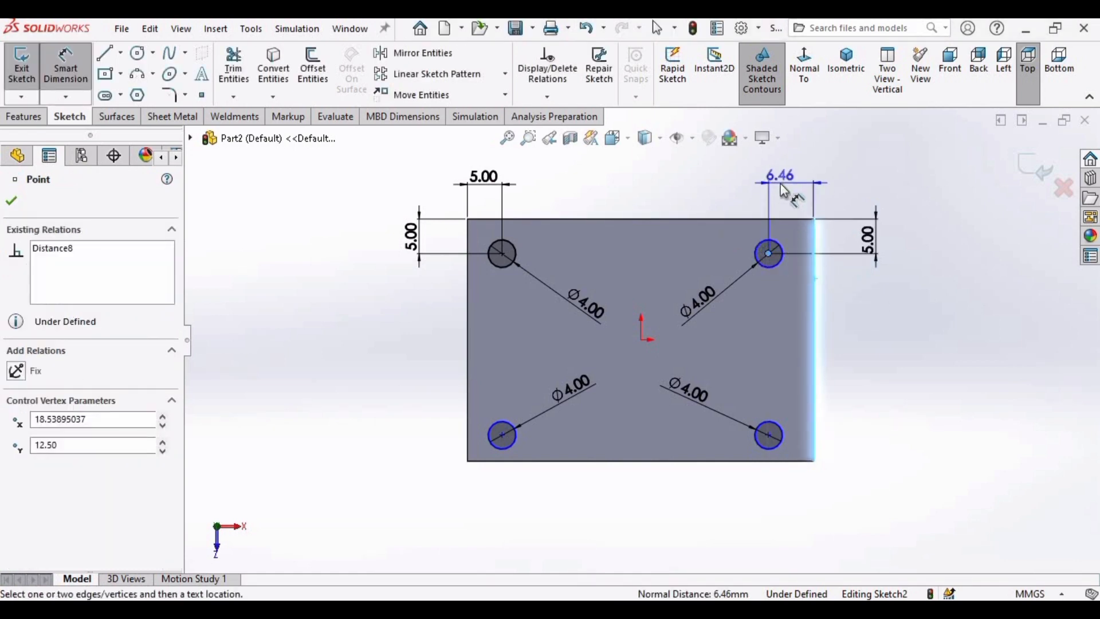
{"action": "left_click", "coordinate": [779, 205]}
{"action": "type", "text": "5"}
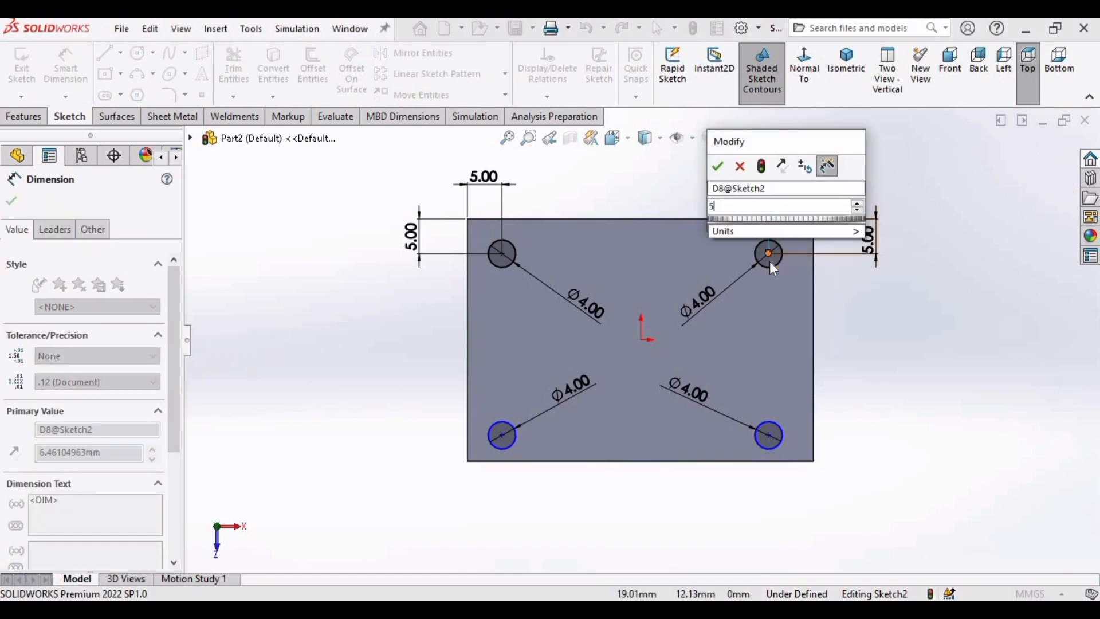
{"action": "key", "text": "Return"}
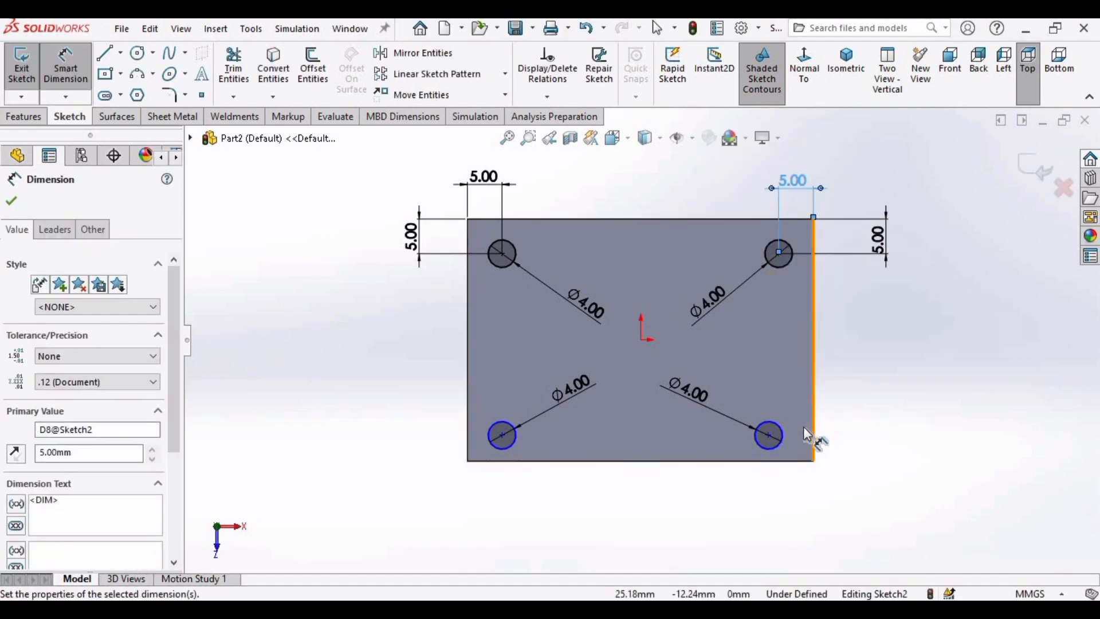
- Dimension the lower-right circle centre's distance from the plate's right edge and set it to 5 mm
{"action": "left_click", "coordinate": [816, 434]}
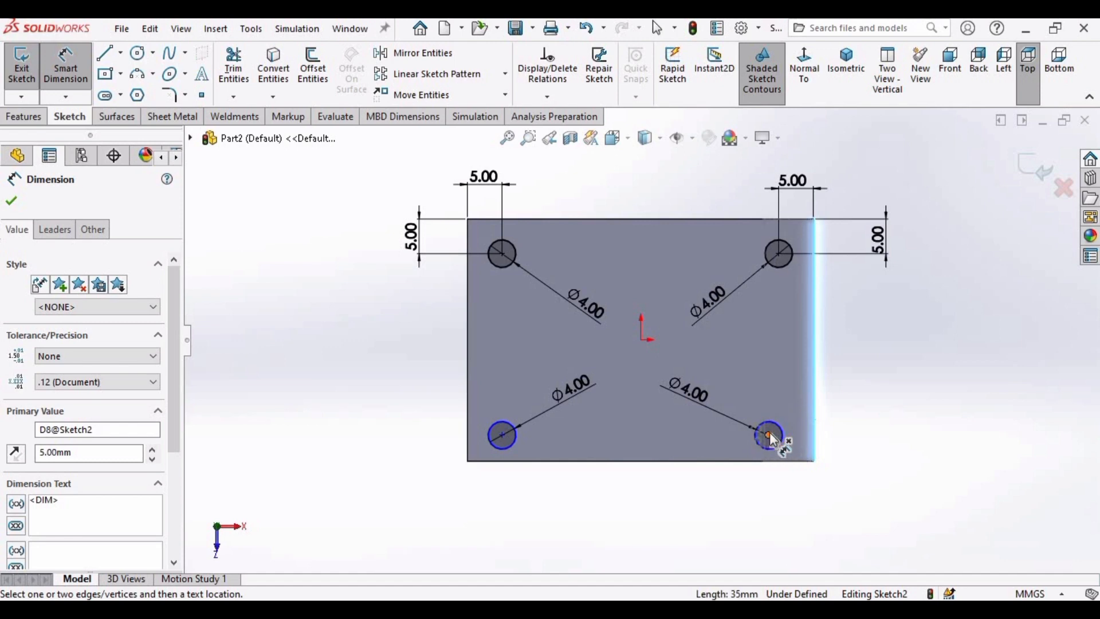
{"action": "left_click", "coordinate": [769, 436]}
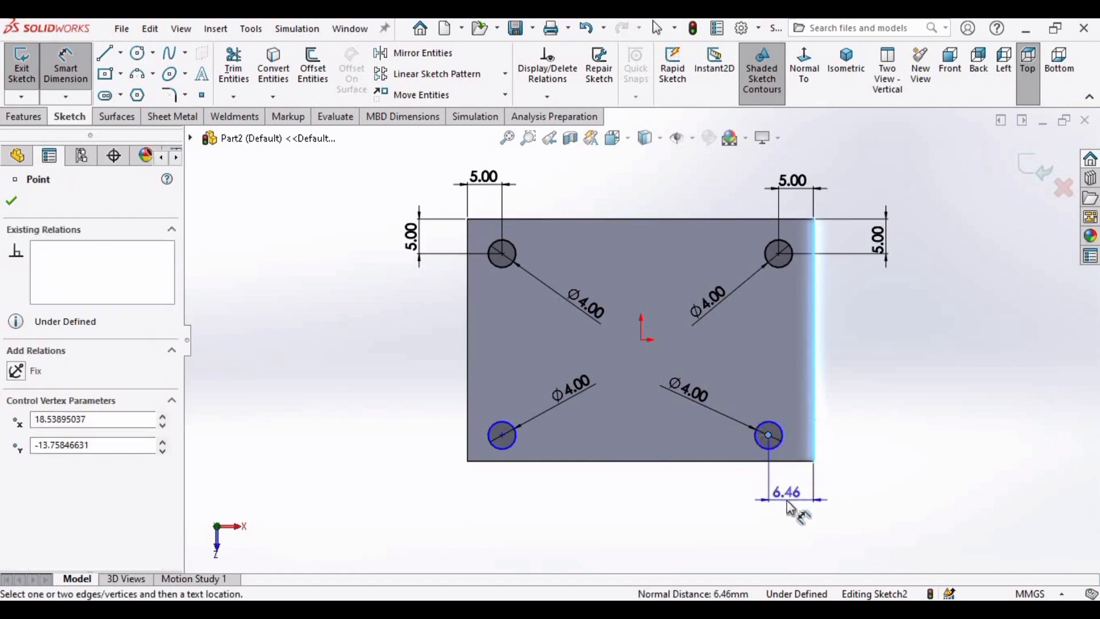
{"action": "left_click", "coordinate": [778, 497]}
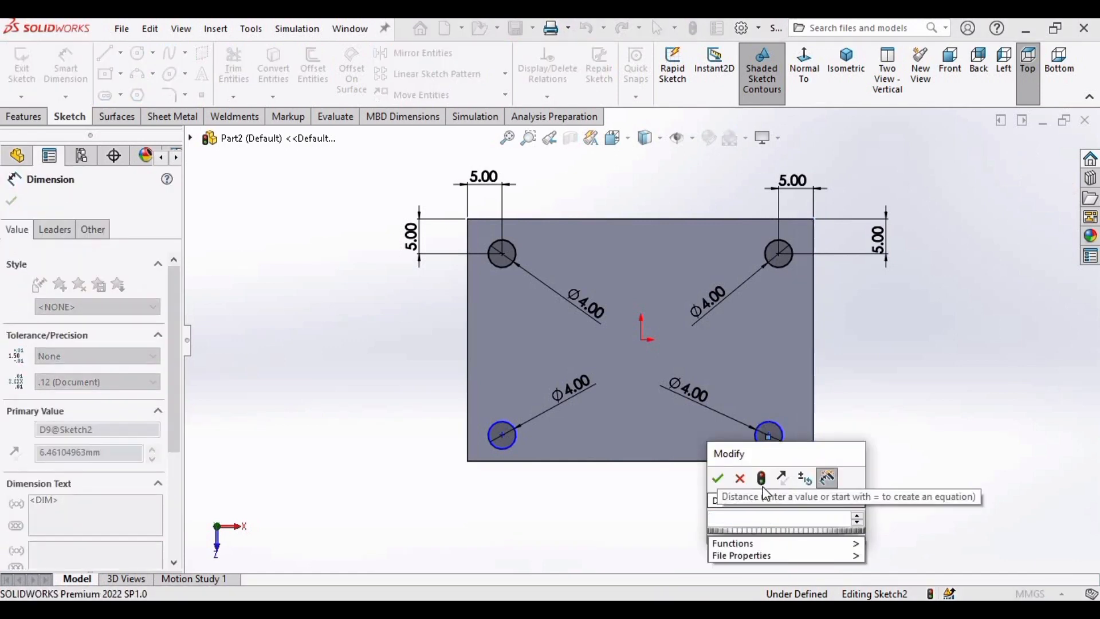
{"action": "type", "text": "5"}
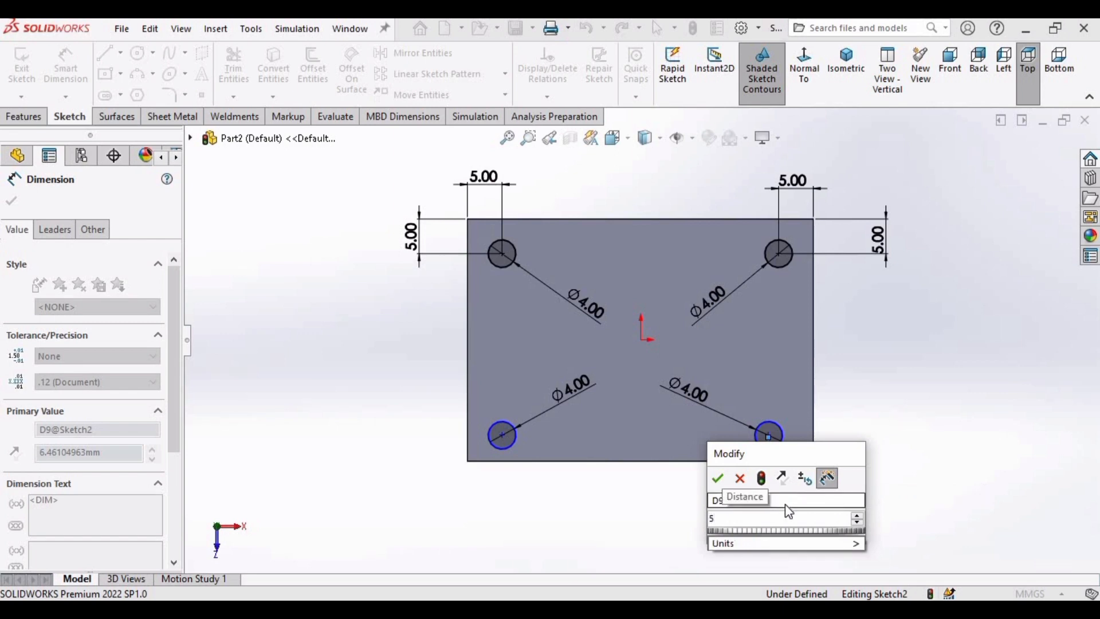
{"action": "key", "text": "Return"}
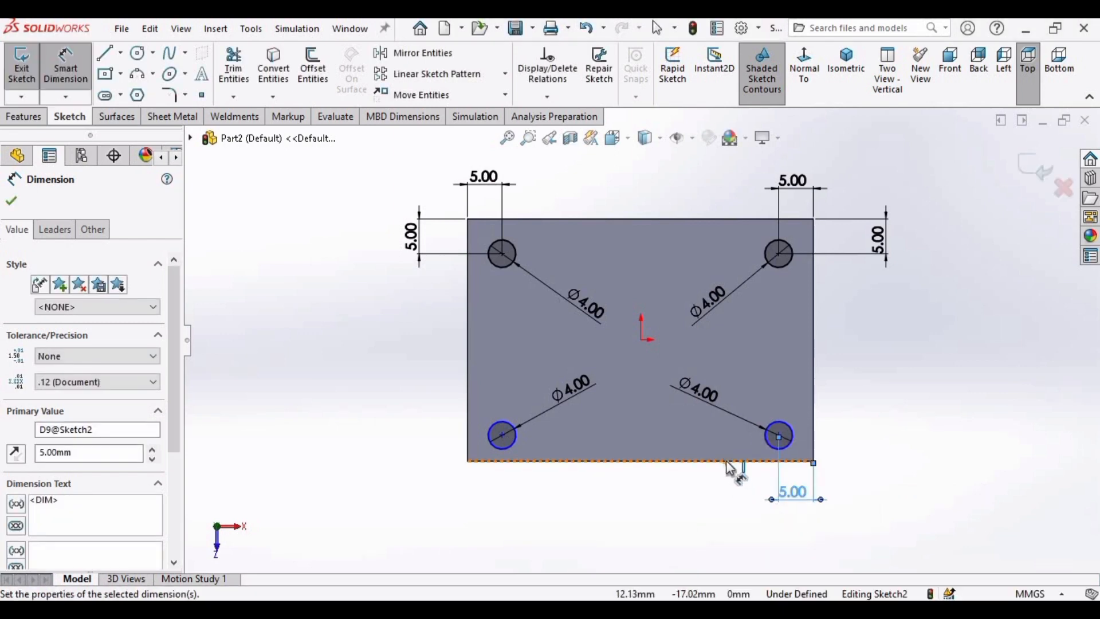
- Dimension the lower-right circle centre's distance from the plate's lower edge and set it to 5 mm
{"action": "left_click", "coordinate": [777, 434]}
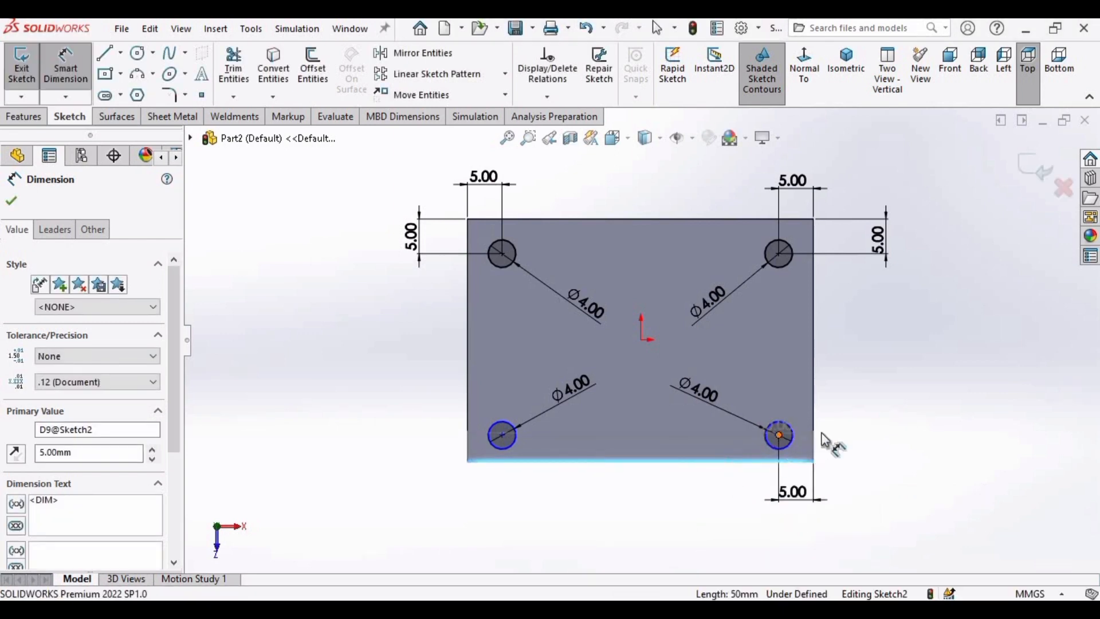
{"action": "left_click", "coordinate": [887, 458]}
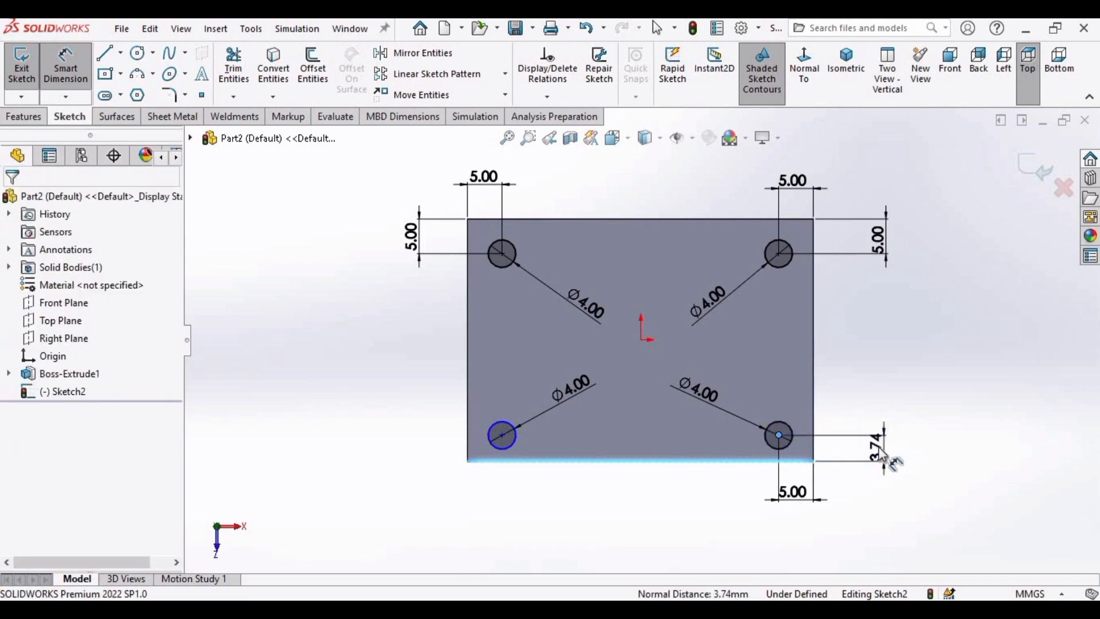
{"action": "left_click", "coordinate": [887, 473]}
{"action": "key", "text": "BackSpace"}
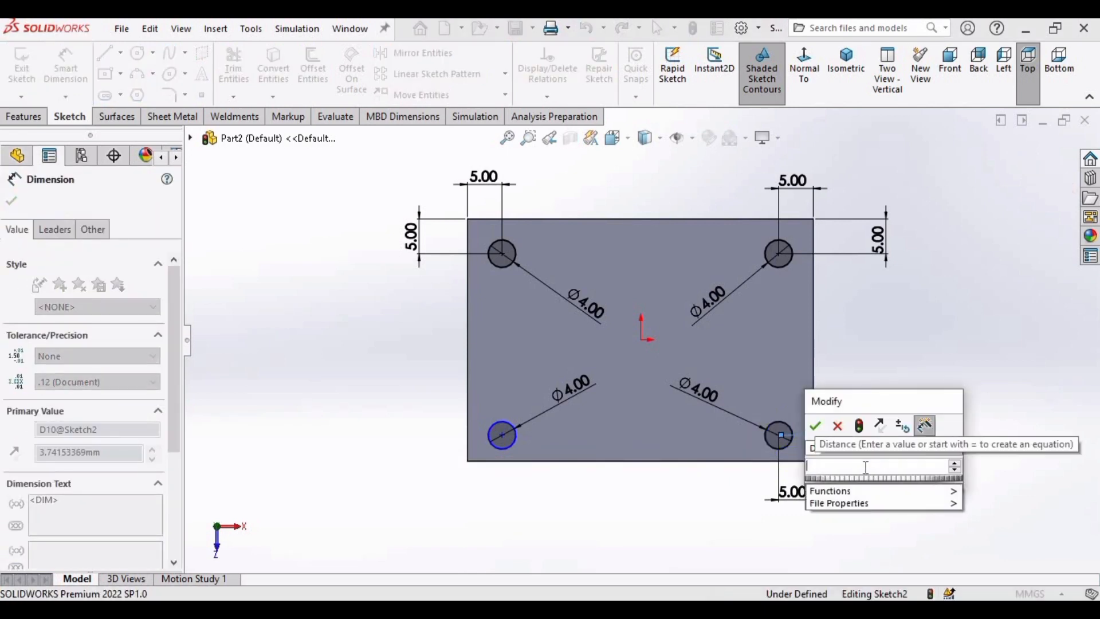
{"action": "type", "text": "5"}
{"action": "key", "text": "Return"}
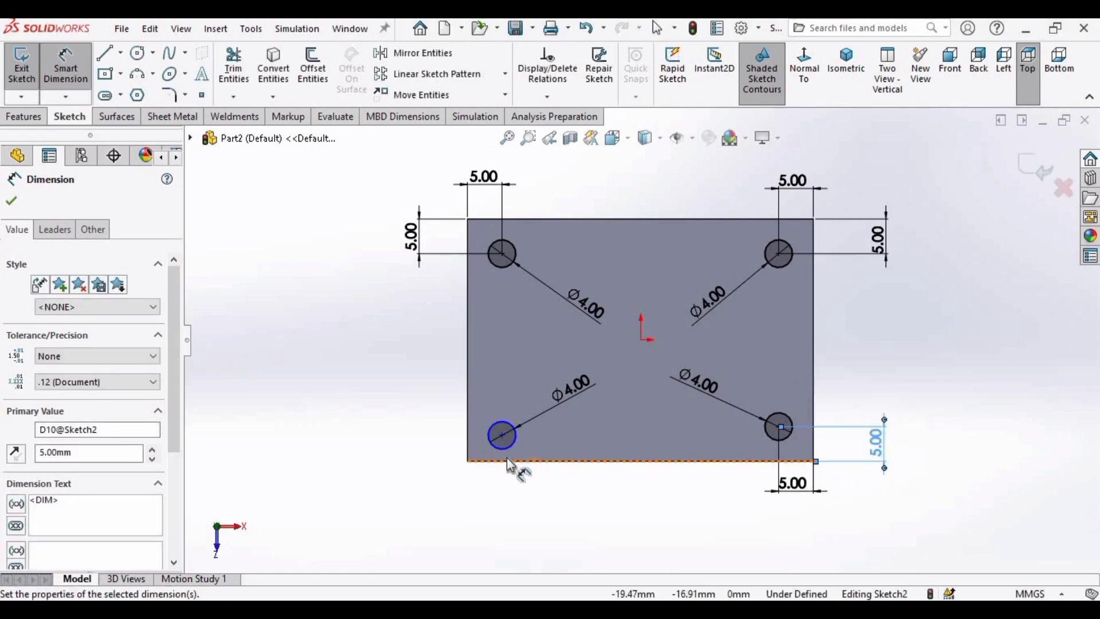
- Dimension the lower-left circle centre's distance from the plate's lower edge and set it to 5 mm
{"action": "left_click", "coordinate": [502, 434]}
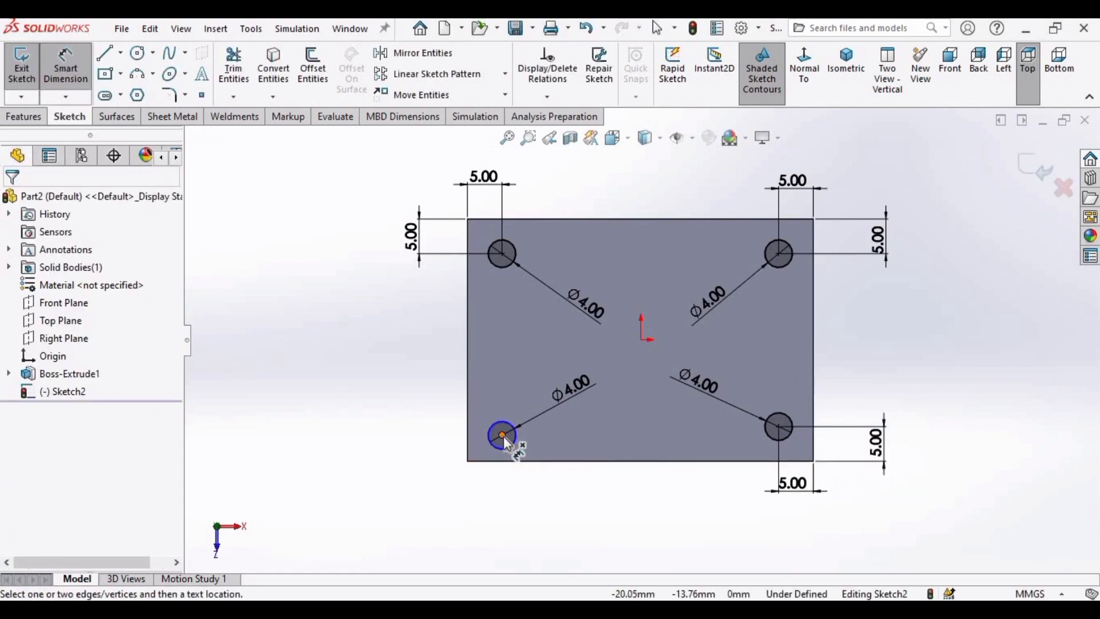
{"action": "left_click", "coordinate": [503, 436]}
{"action": "left_click", "coordinate": [514, 461]}
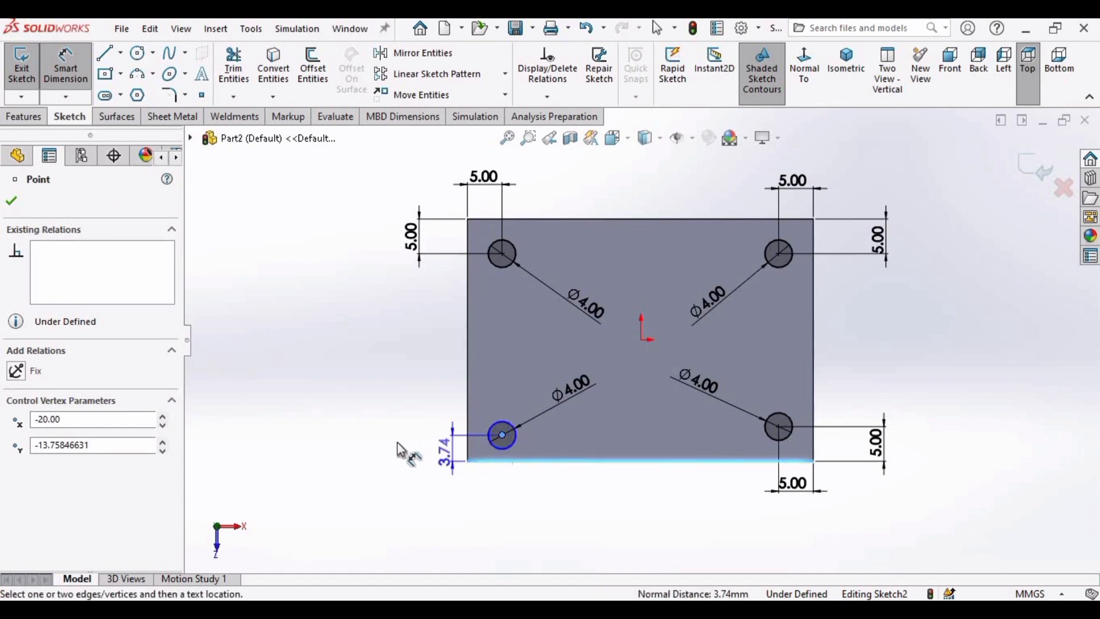
{"action": "left_click", "coordinate": [394, 447]}
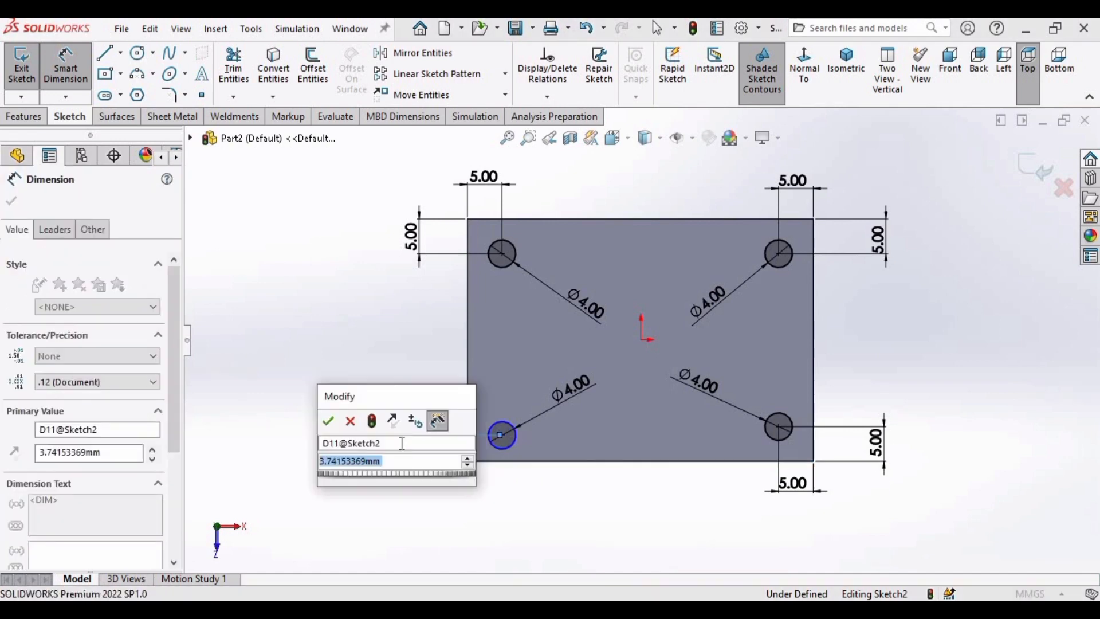
{"action": "key", "text": "BackSpace"}
{"action": "type", "text": "5"}
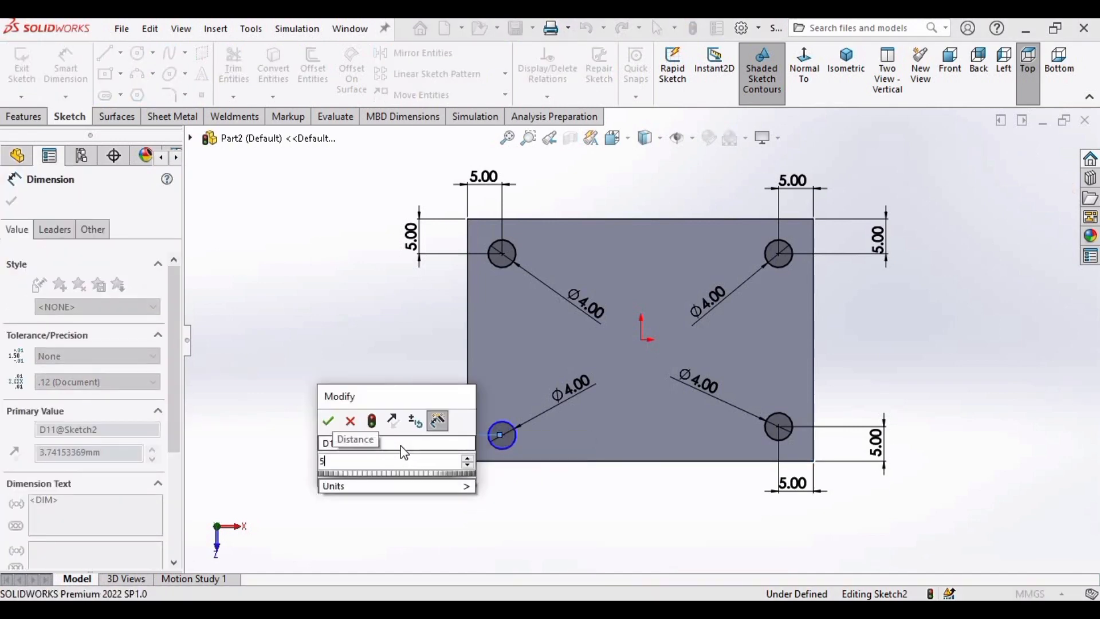
{"action": "key", "text": "Return"}
- Dimension the lower-left circle centre's distance from the plate's left edge and set it to 5 mm
{"action": "left_click", "coordinate": [468, 392]}
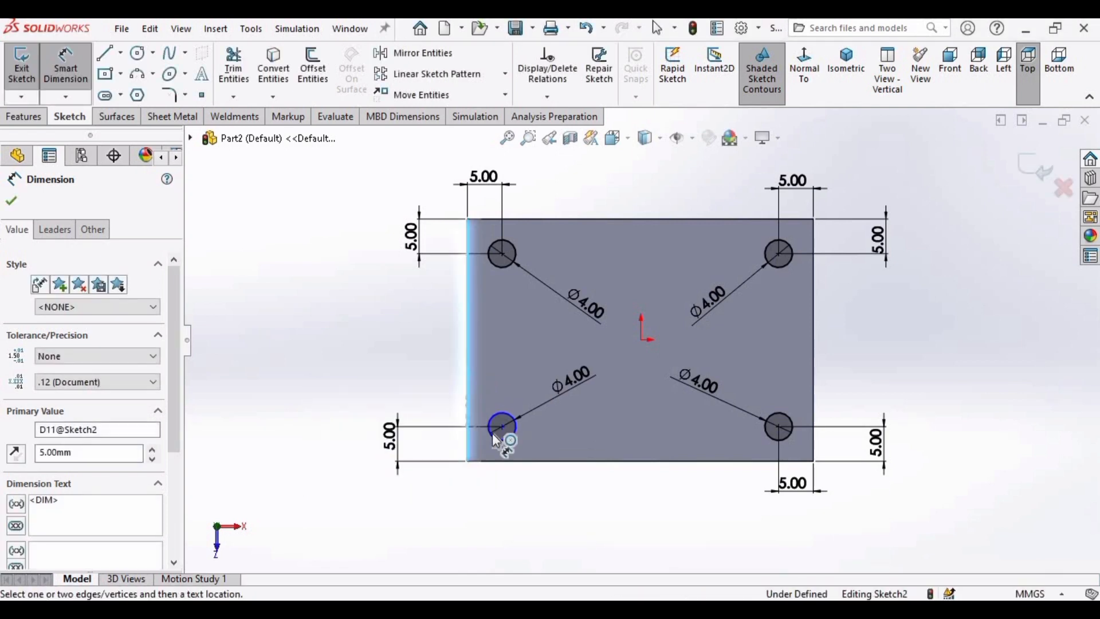
{"action": "left_click", "coordinate": [501, 424]}
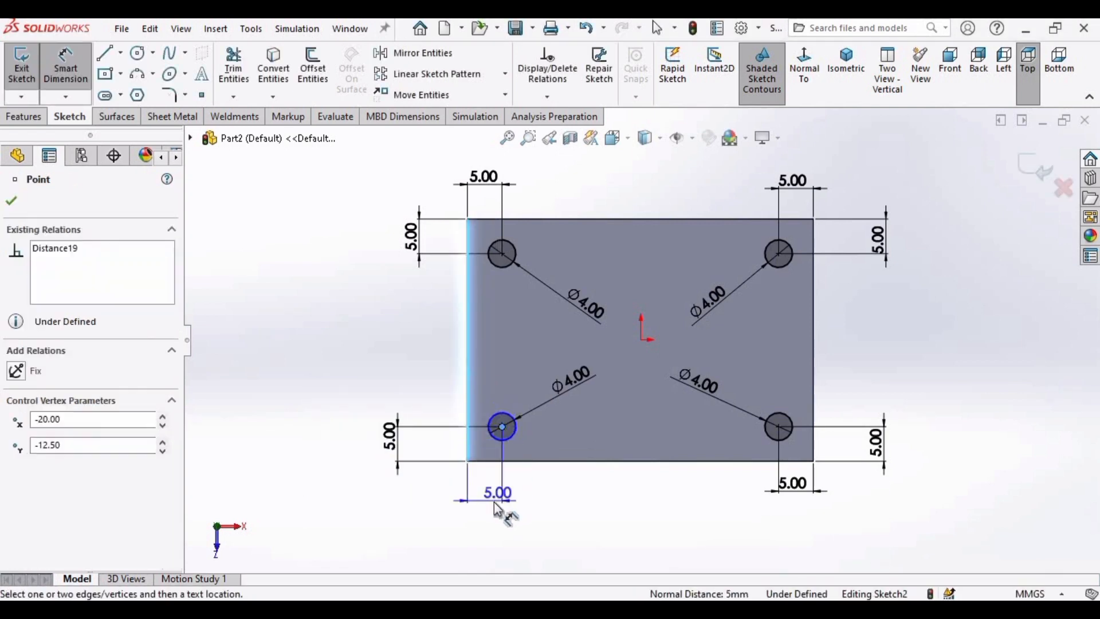
{"action": "left_click", "coordinate": [491, 506]}
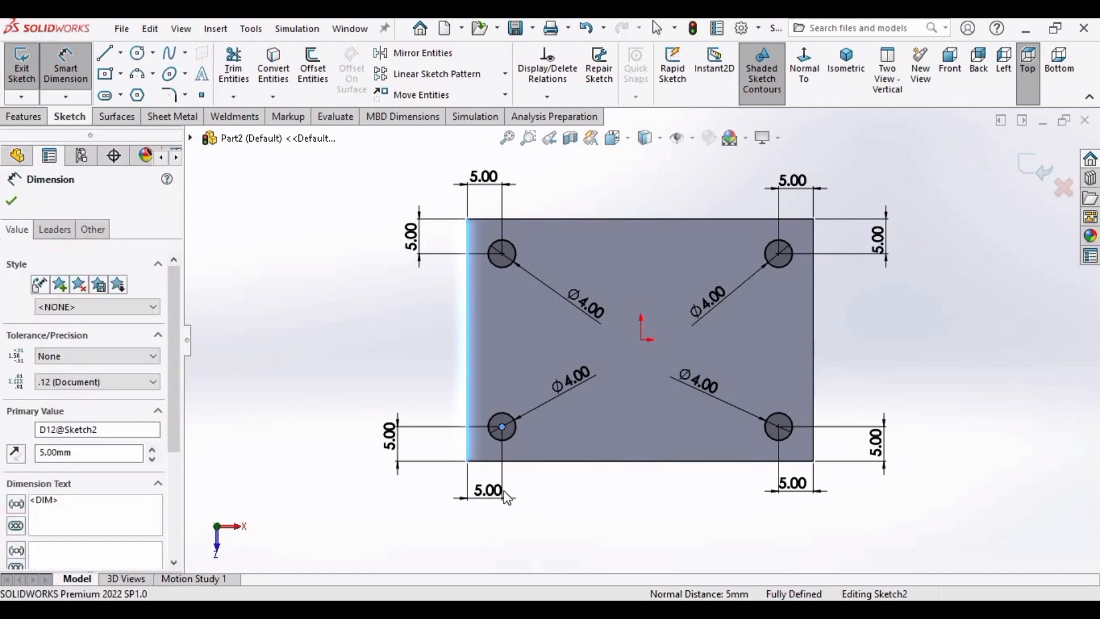
{"action": "left_click_drag", "start_coordinate": [421, 527], "coordinate": [404, 489]}
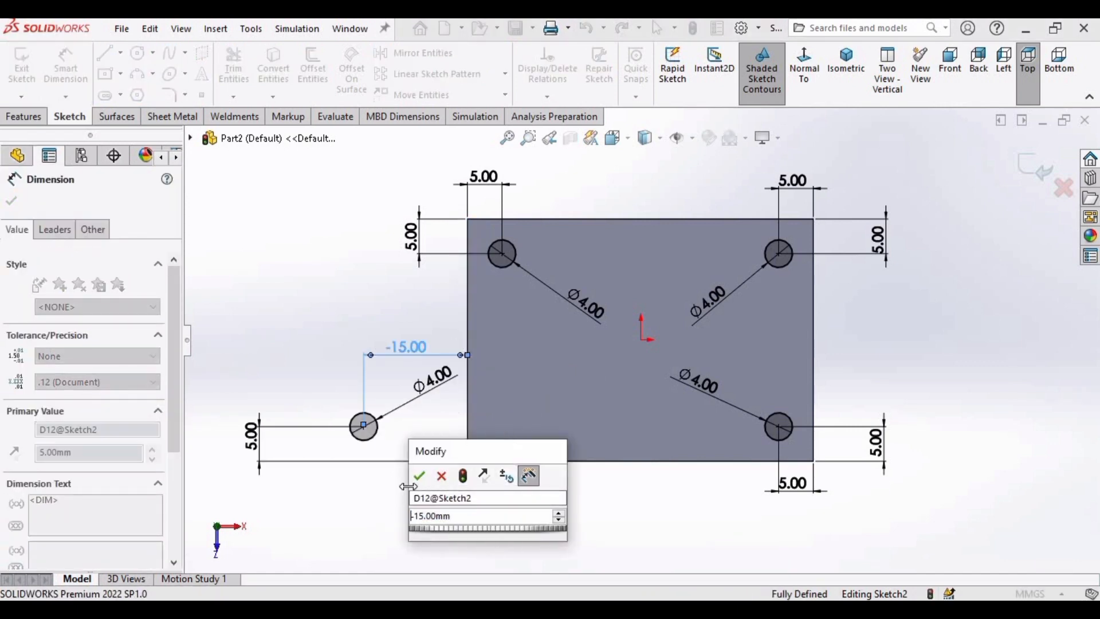
{"action": "double_click", "coordinate": [457, 517]}
{"action": "key", "text": "BackSpace"}
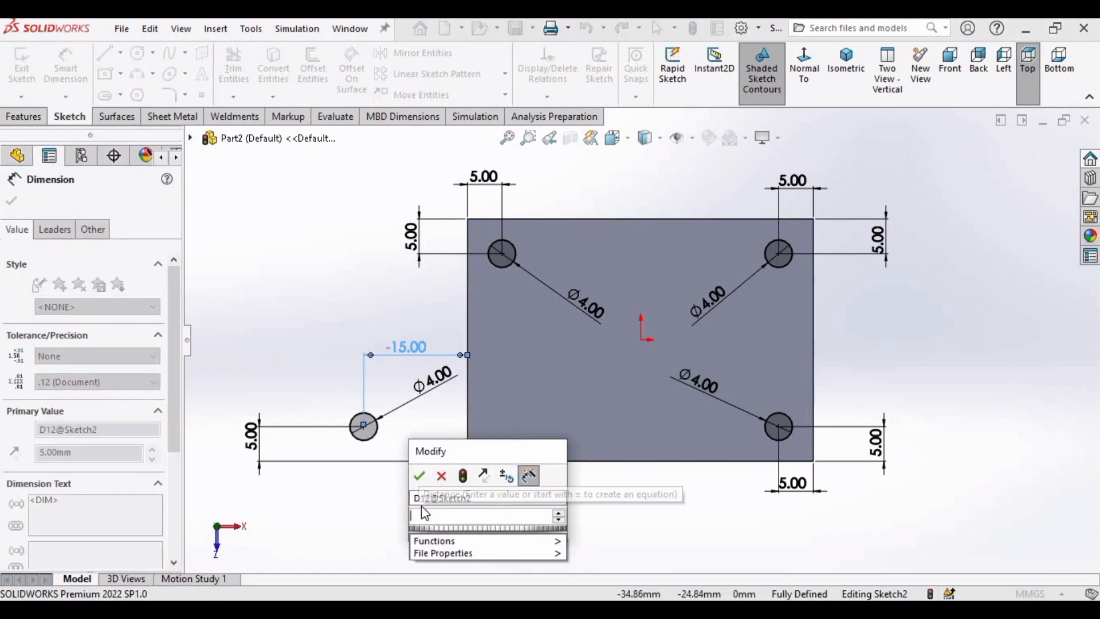
{"action": "type", "text": "5"}
{"action": "key", "text": "Return"}
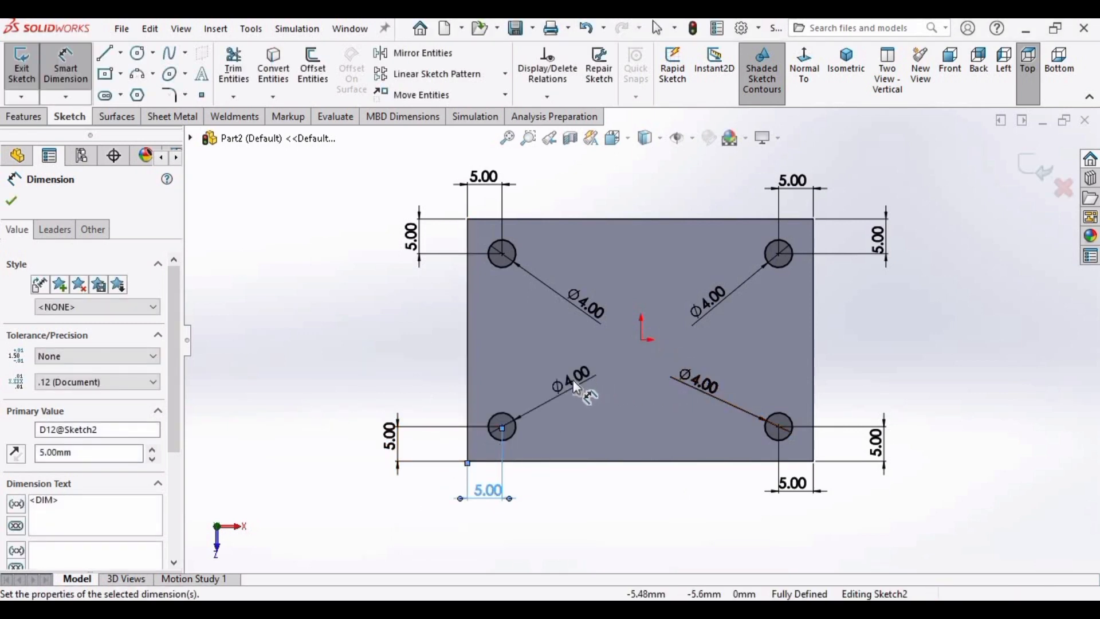
- Reposition the diameter dimensions of the four corner circles inside the plate outline and finish dimensioning
{"action": "left_click", "coordinate": [573, 304]}
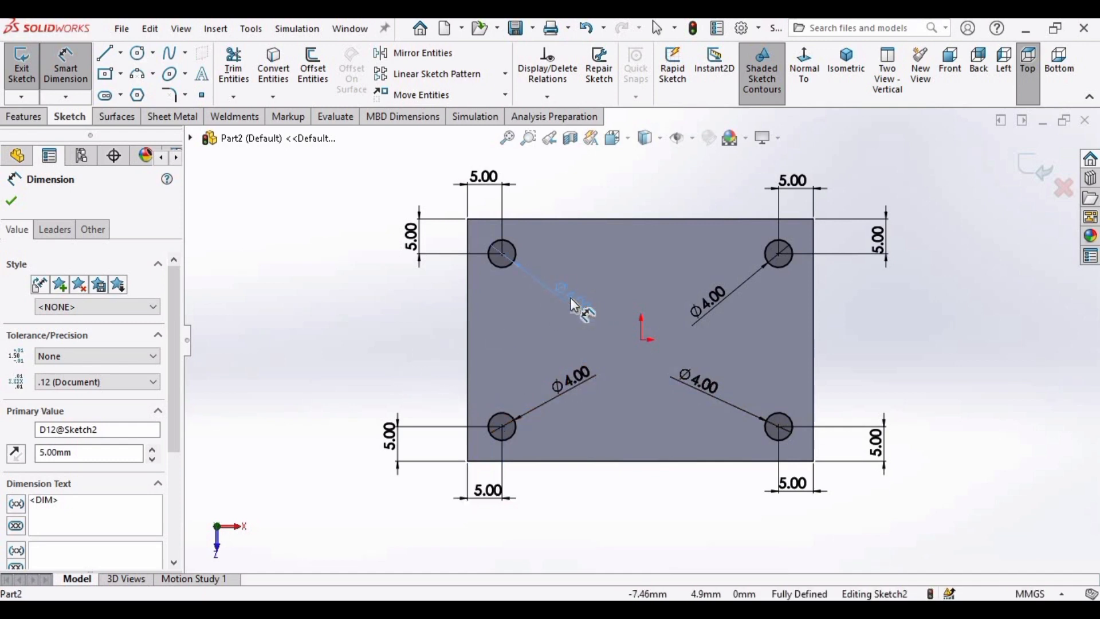
{"action": "left_click", "coordinate": [711, 309]}
{"action": "left_click_drag", "start_coordinate": [704, 385], "coordinate": [713, 376]}
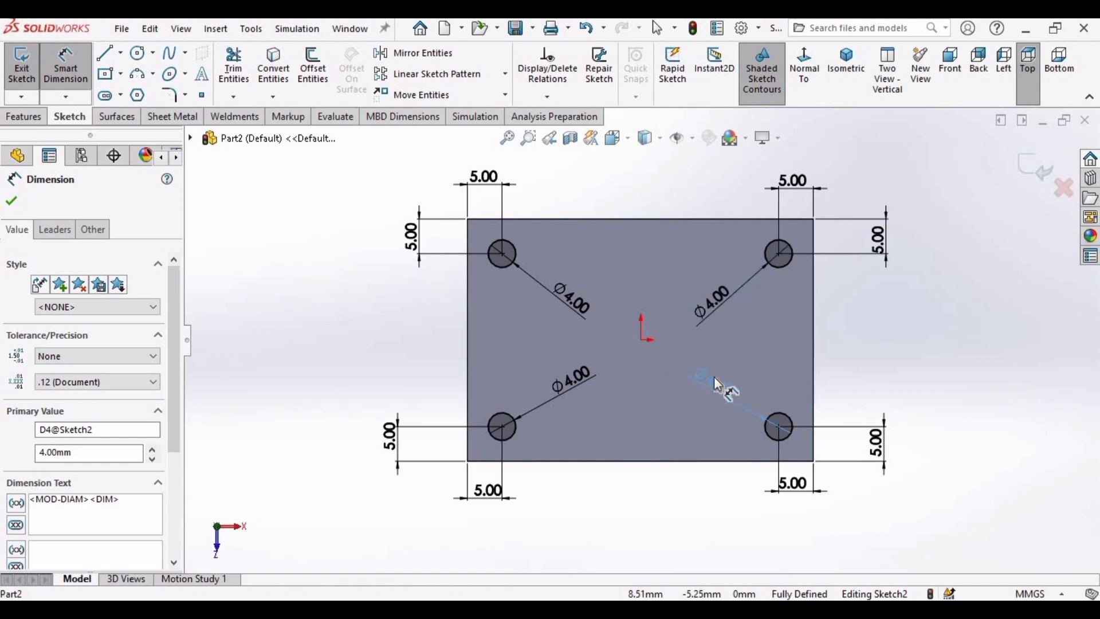
{"action": "left_click", "coordinate": [584, 380]}
{"action": "left_click_drag", "start_coordinate": [581, 386], "coordinate": [597, 372]}
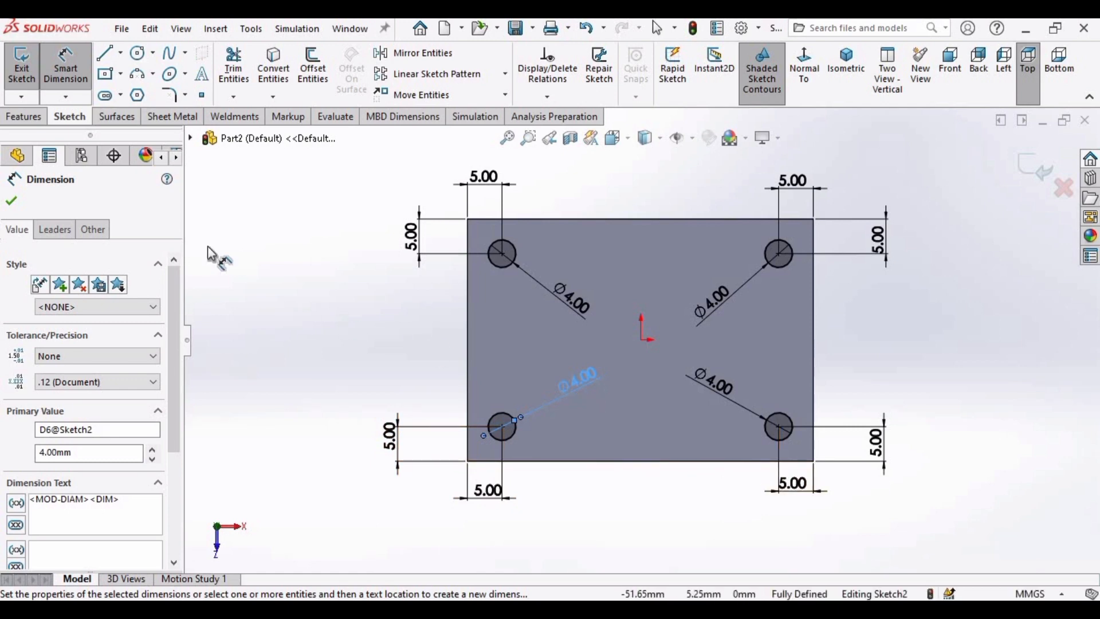
{"action": "left_click", "coordinate": [12, 201]}
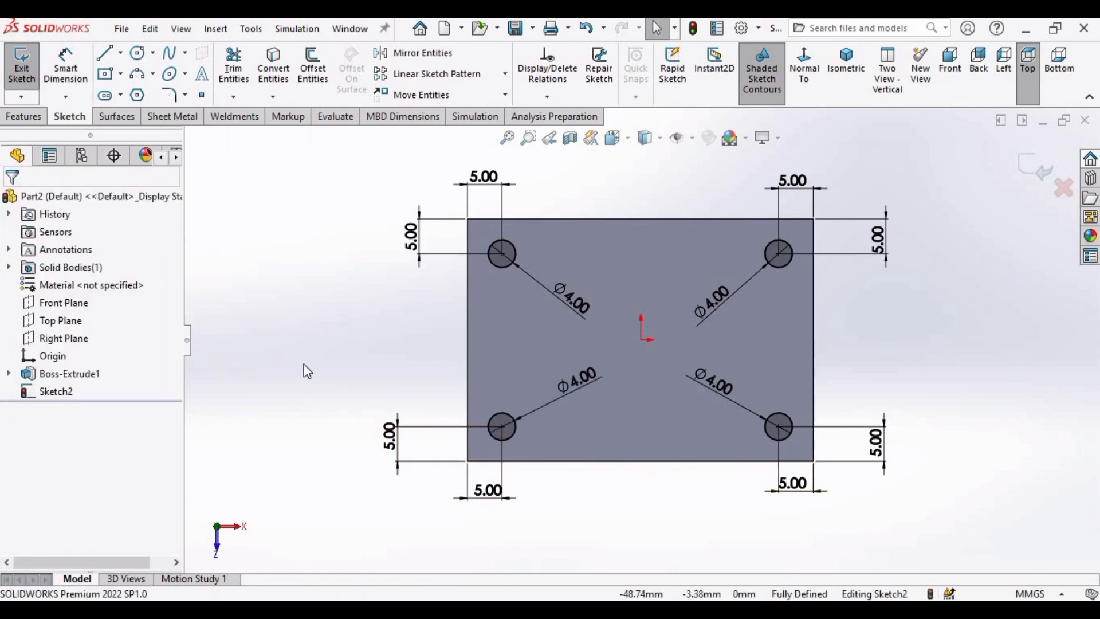
- Cut the four circles through the plate with a Blind Extruded Cut 5 mm deep
{"action": "left_click", "coordinate": [26, 118]}
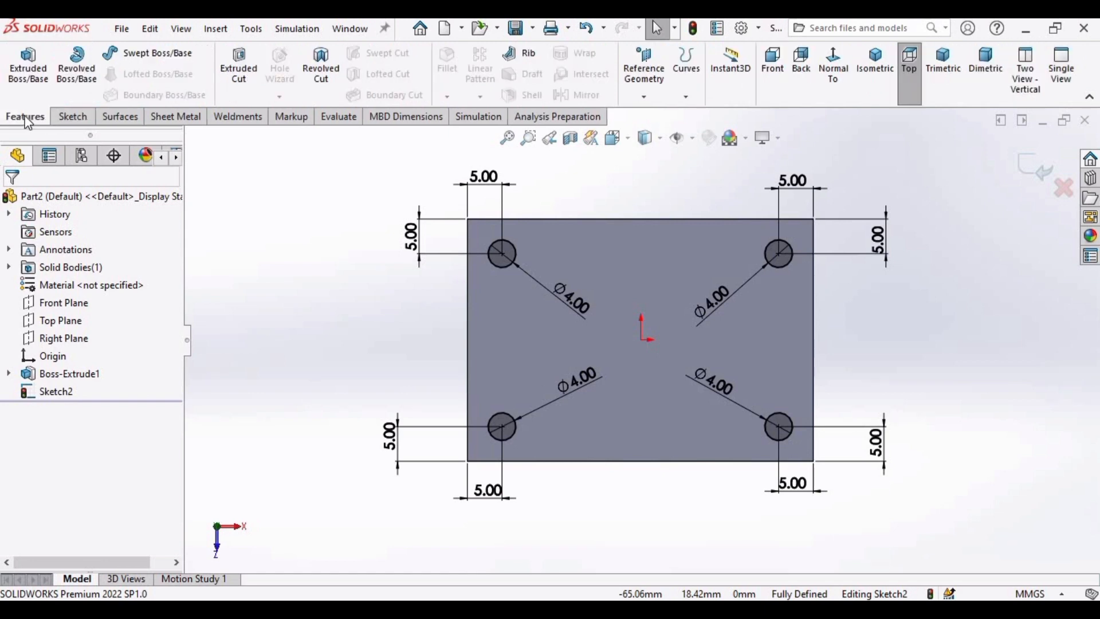
{"action": "left_click", "coordinate": [245, 82]}
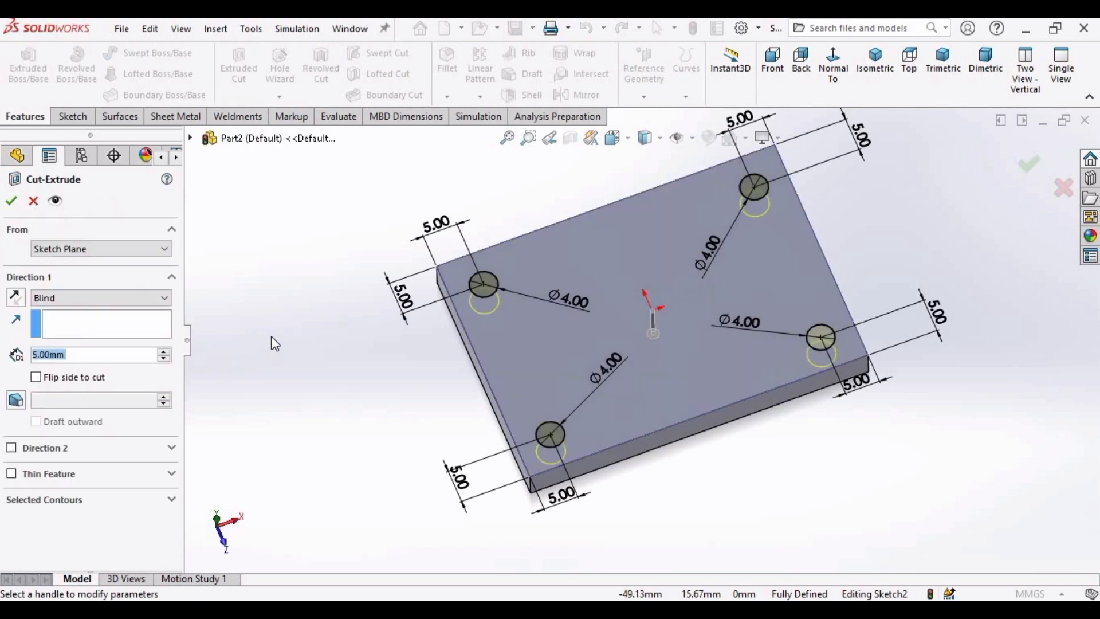
{"action": "left_click", "coordinate": [12, 201]}
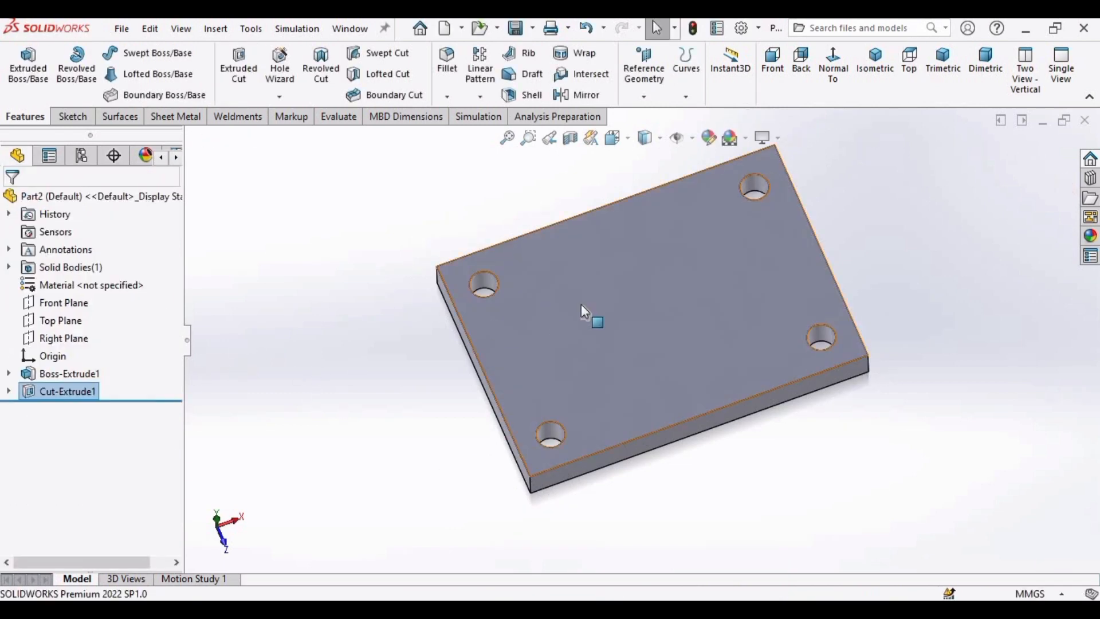
- Open the base extrusion's rectangle sketch for editing
{"action": "middle_click_drag", "start_coordinate": [605, 347], "coordinate": [602, 410]}
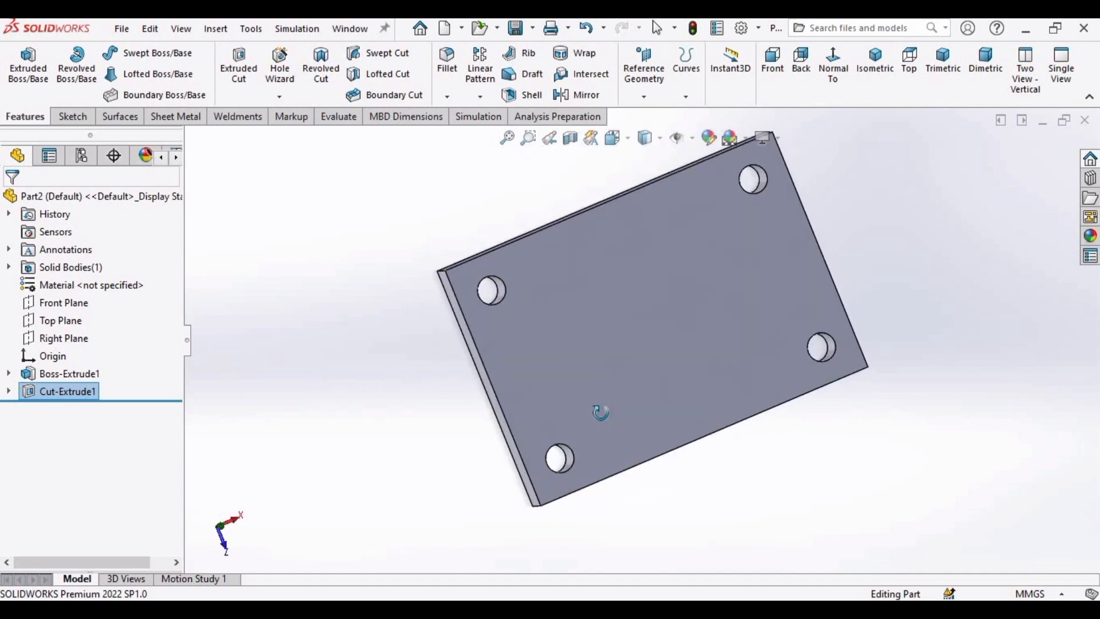
{"action": "middle_click_drag", "start_coordinate": [644, 307], "coordinate": [612, 342]}
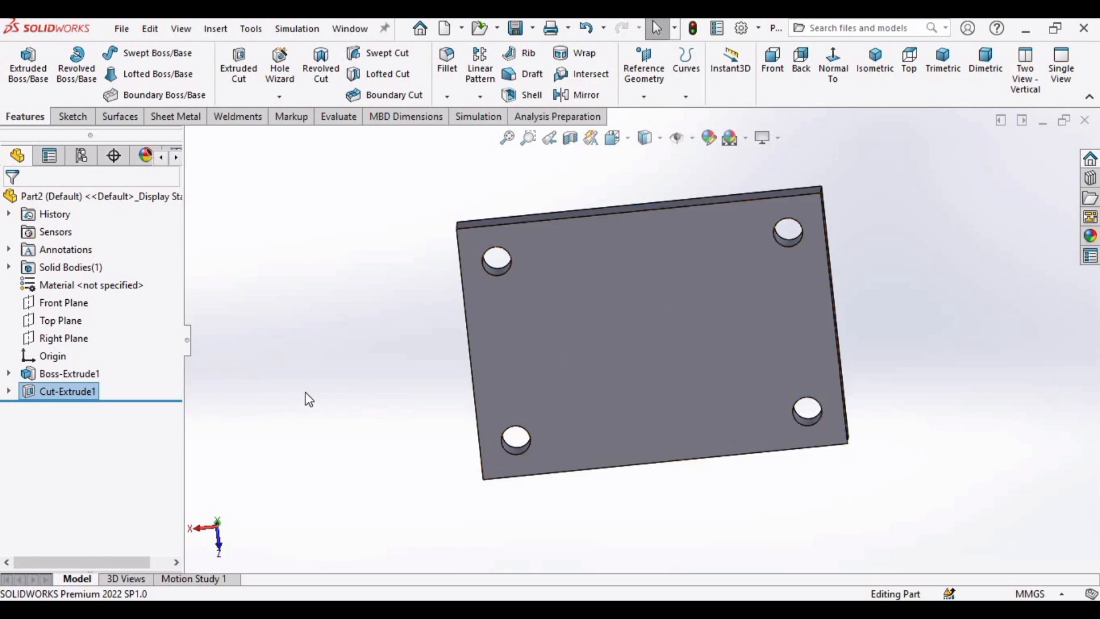
{"action": "left_click", "coordinate": [53, 372]}
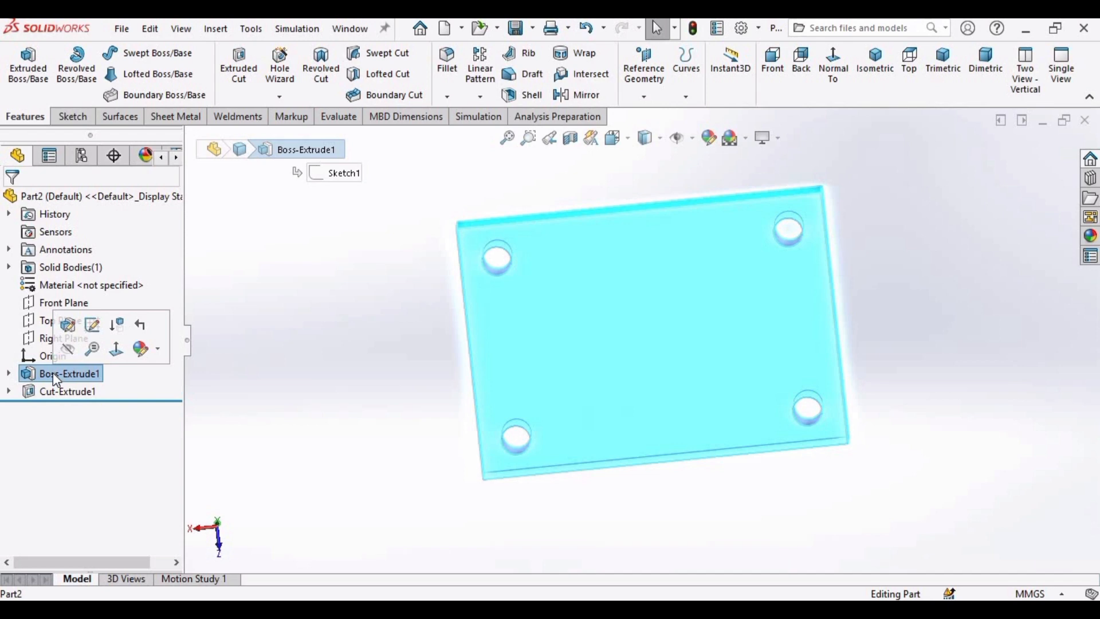
{"action": "left_click", "coordinate": [92, 326]}
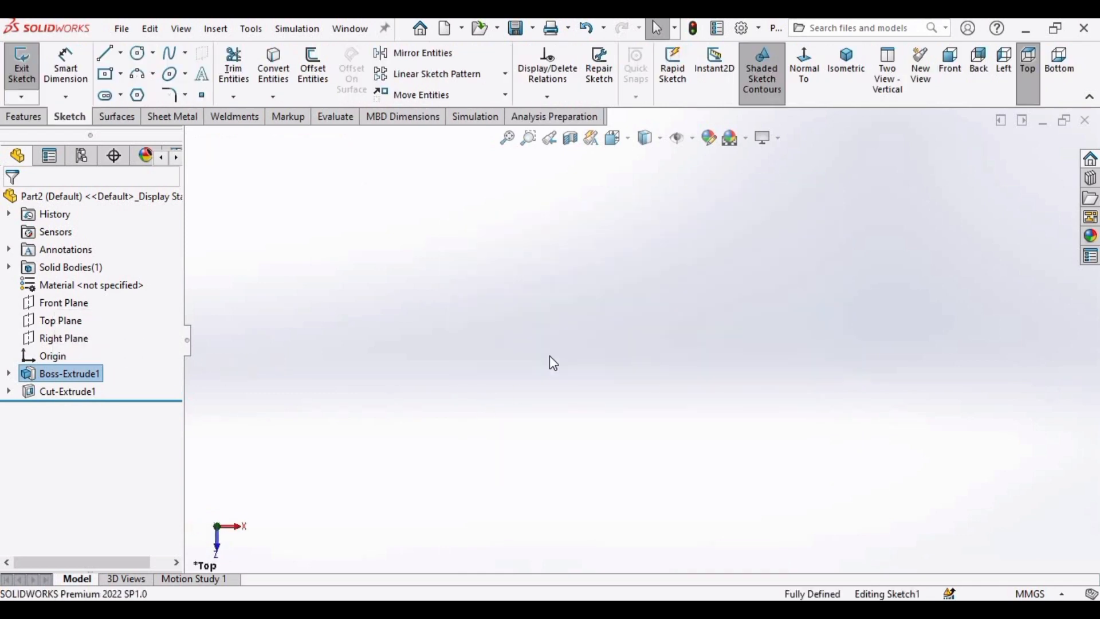
- Select all four corners of the base rectangle for a Sketch Fillet
{"action": "scroll", "coordinate": [659, 304], "scroll_direction": "down", "scroll_amount": 3}
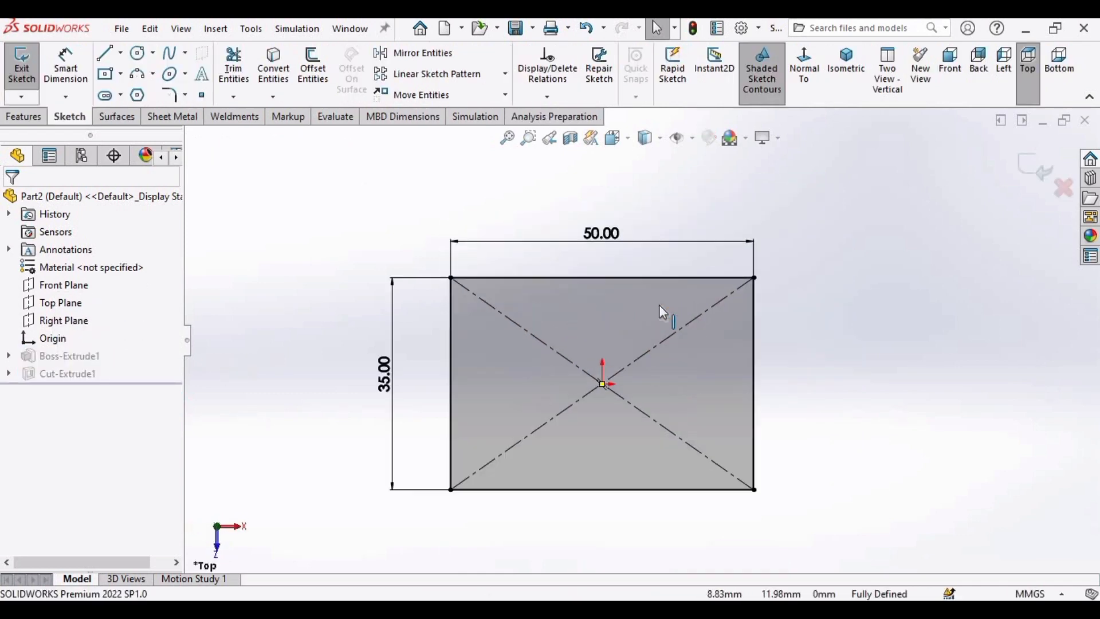
{"action": "scroll", "coordinate": [625, 326], "scroll_direction": "down", "scroll_amount": 1}
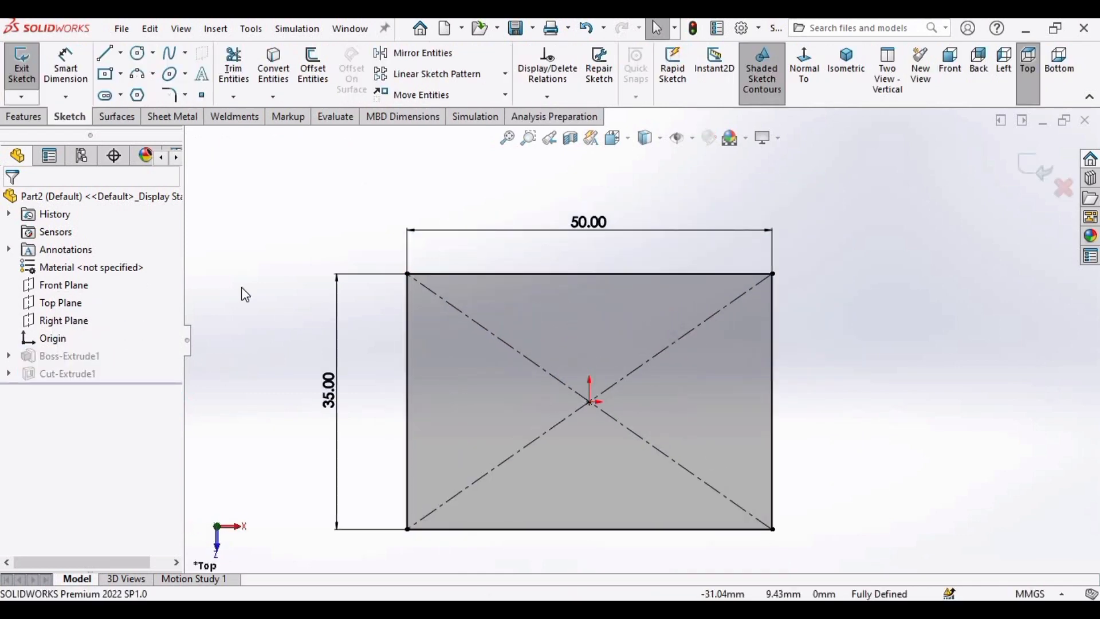
{"action": "left_click", "coordinate": [170, 98]}
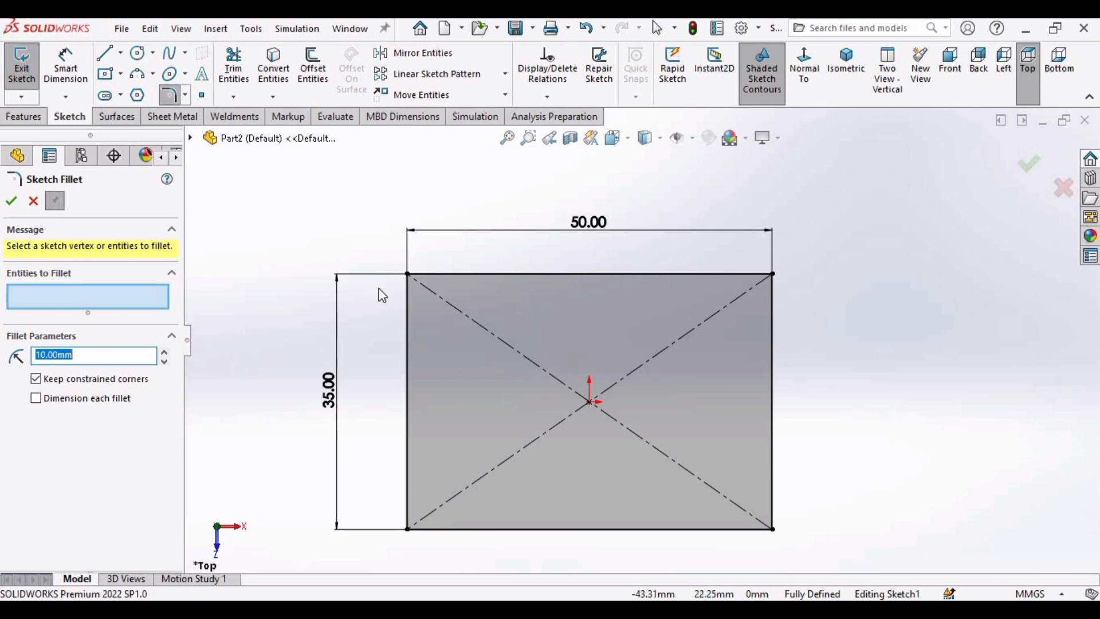
{"action": "scroll", "coordinate": [808, 295], "scroll_direction": "down", "scroll_amount": 5}
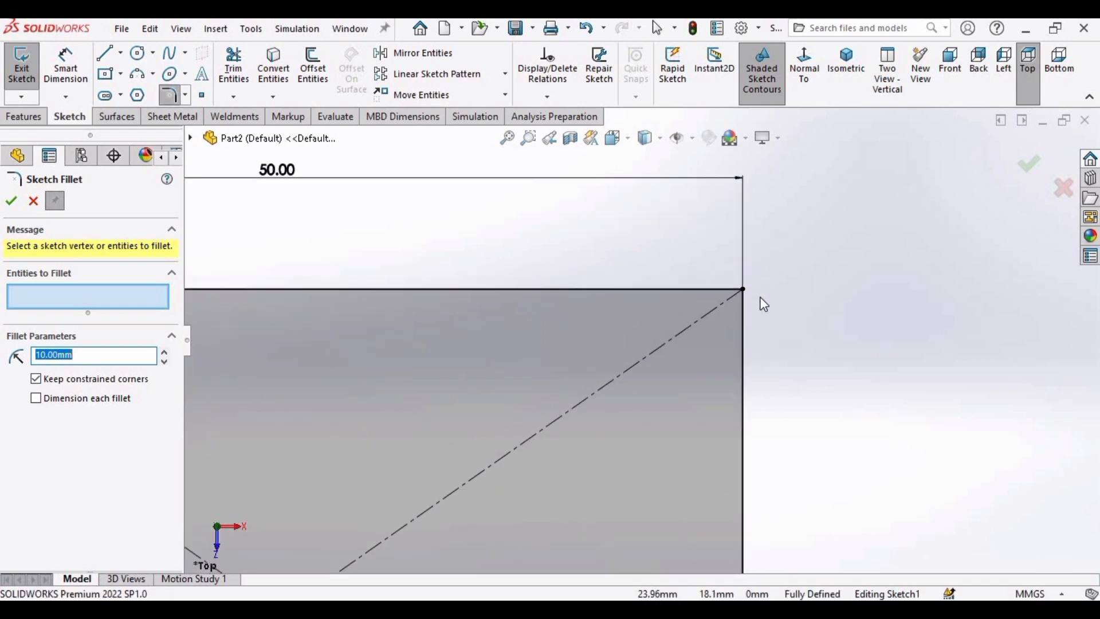
{"action": "left_click", "coordinate": [744, 290]}
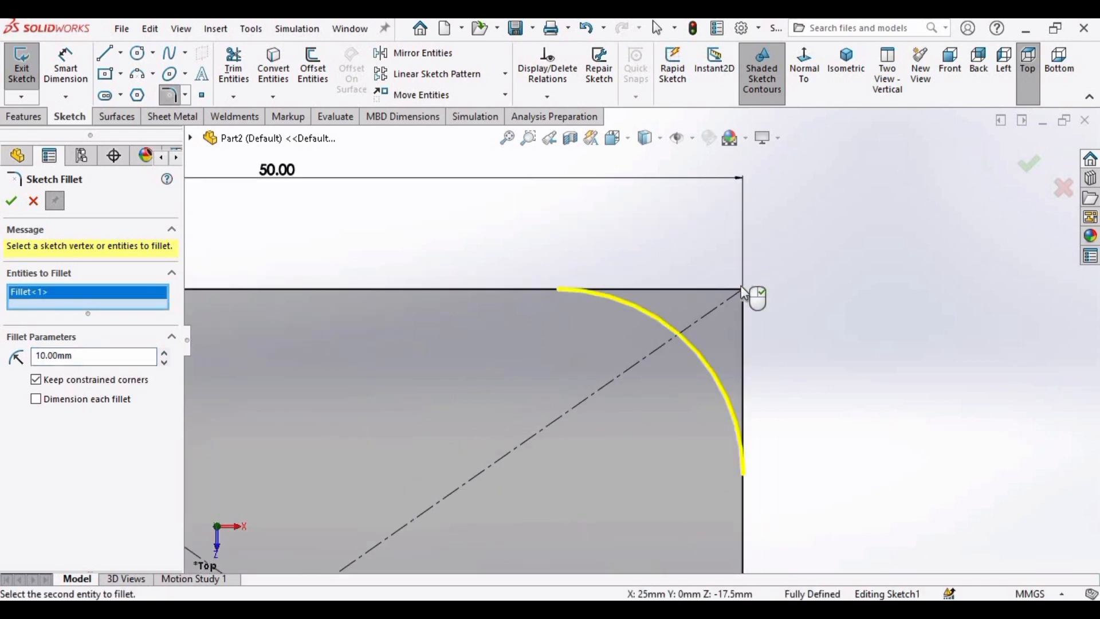
{"action": "scroll", "coordinate": [344, 361], "scroll_direction": "up", "scroll_amount": 3}
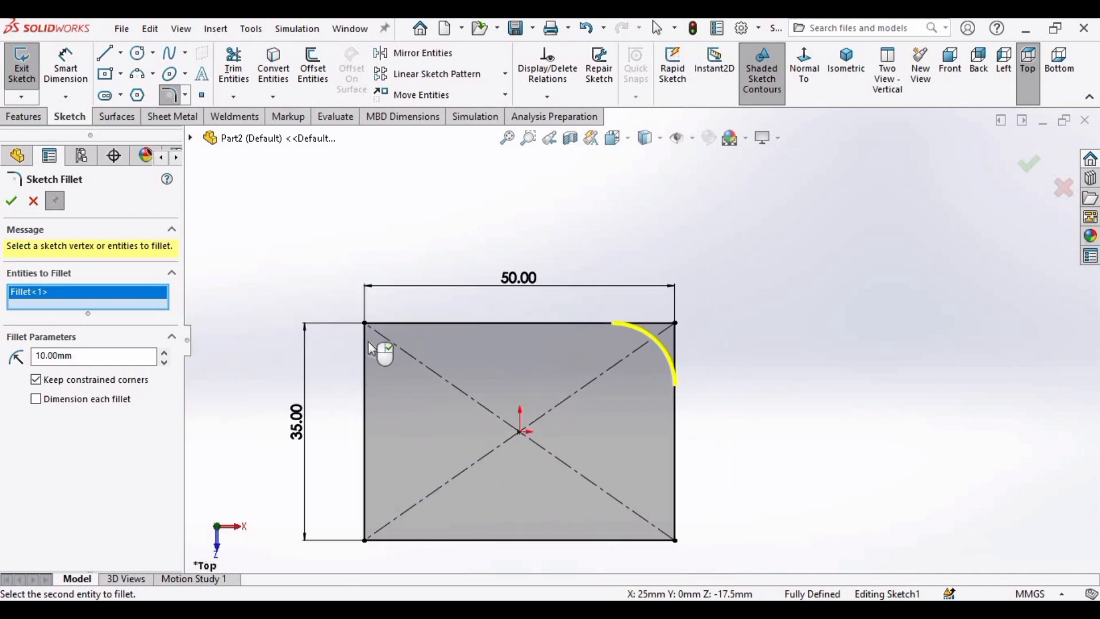
{"action": "scroll", "coordinate": [402, 335], "scroll_direction": "down", "scroll_amount": 5}
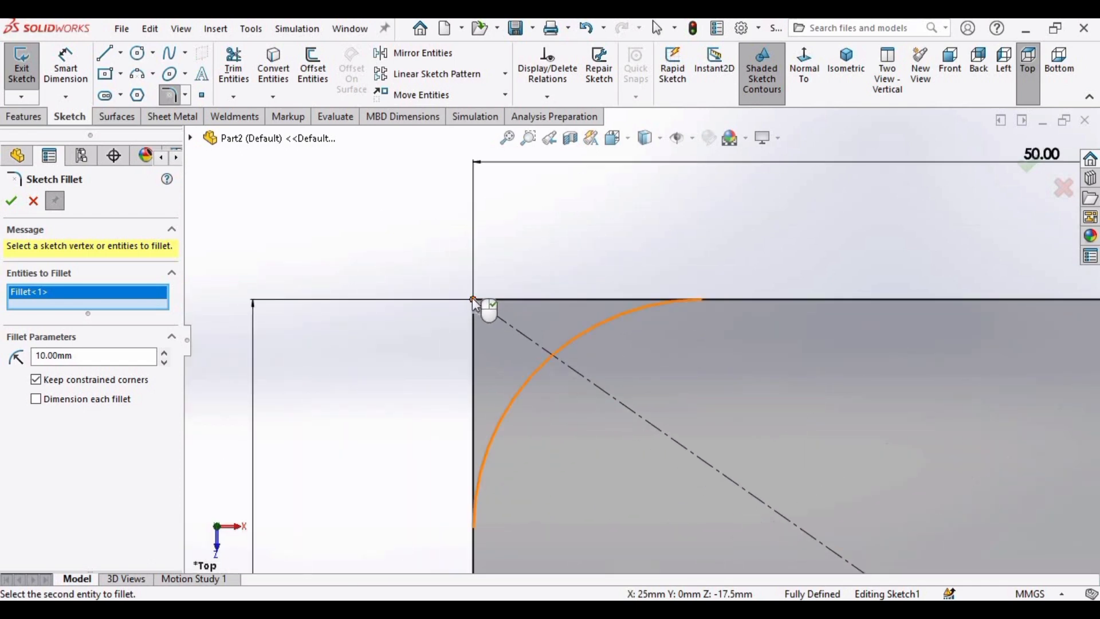
{"action": "left_click", "coordinate": [473, 299]}
{"action": "scroll", "coordinate": [630, 481], "scroll_direction": "up", "scroll_amount": 5}
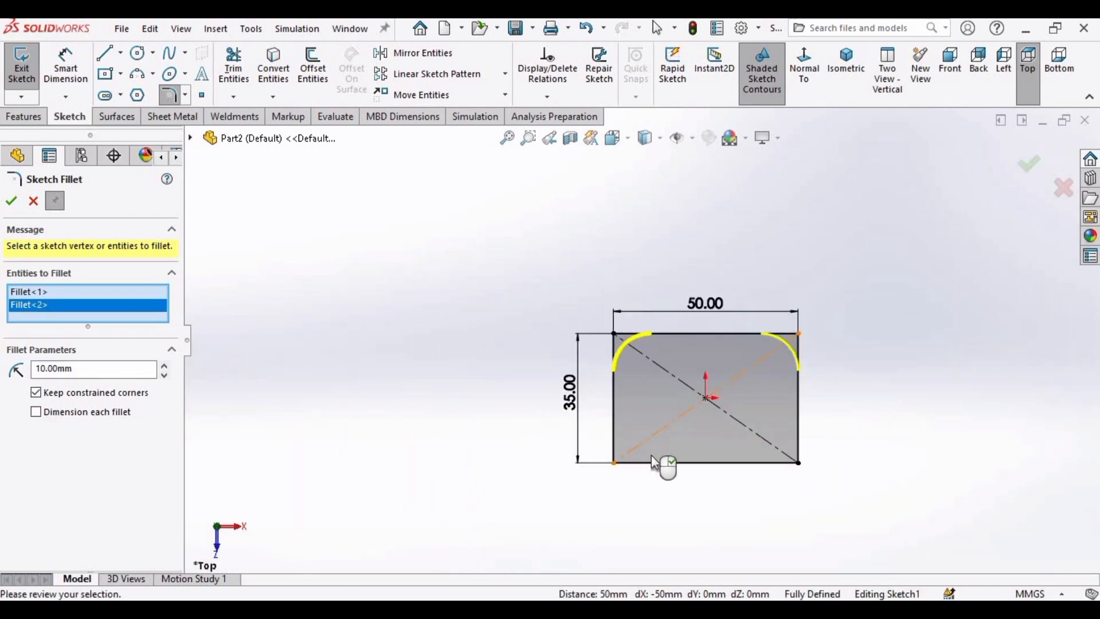
{"action": "scroll", "coordinate": [587, 437], "scroll_direction": "down", "scroll_amount": 5}
{"action": "left_click", "coordinate": [593, 428]}
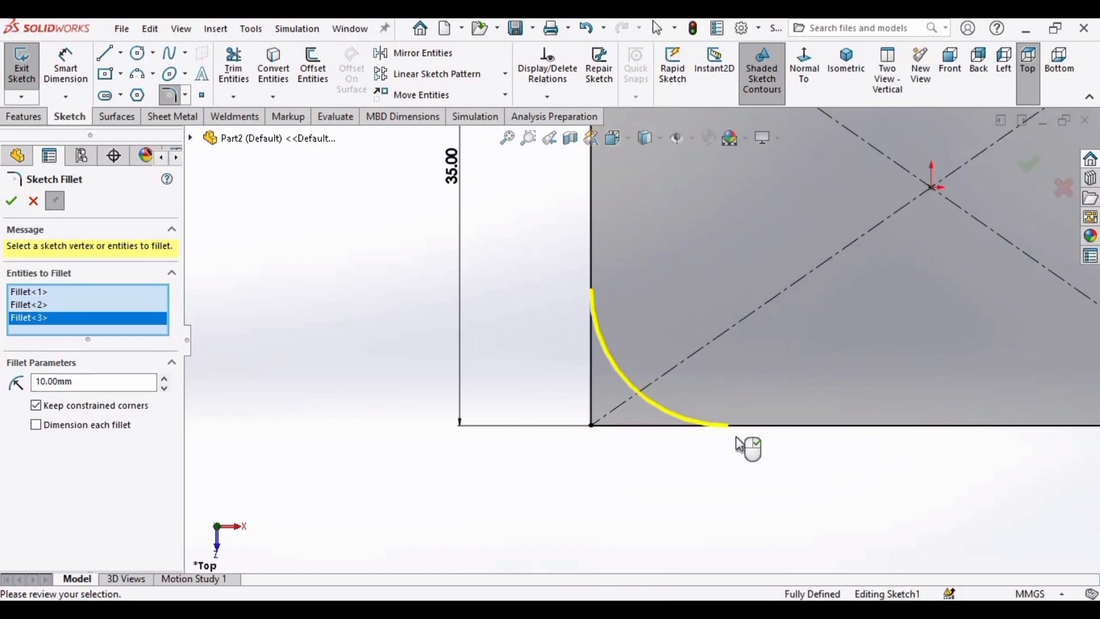
{"action": "scroll", "coordinate": [865, 356], "scroll_direction": "up", "scroll_amount": 5}
{"action": "scroll", "coordinate": [768, 375], "scroll_direction": "down", "scroll_amount": 6}
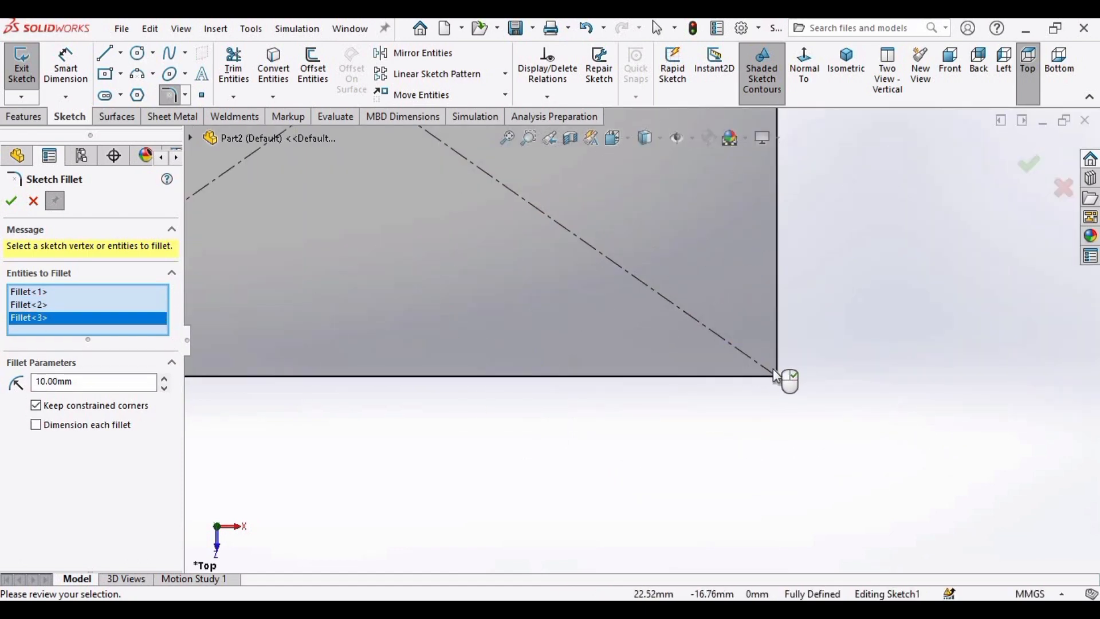
{"action": "left_click", "coordinate": [776, 376]}
{"action": "scroll", "coordinate": [525, 233], "scroll_direction": "up", "scroll_amount": 5}
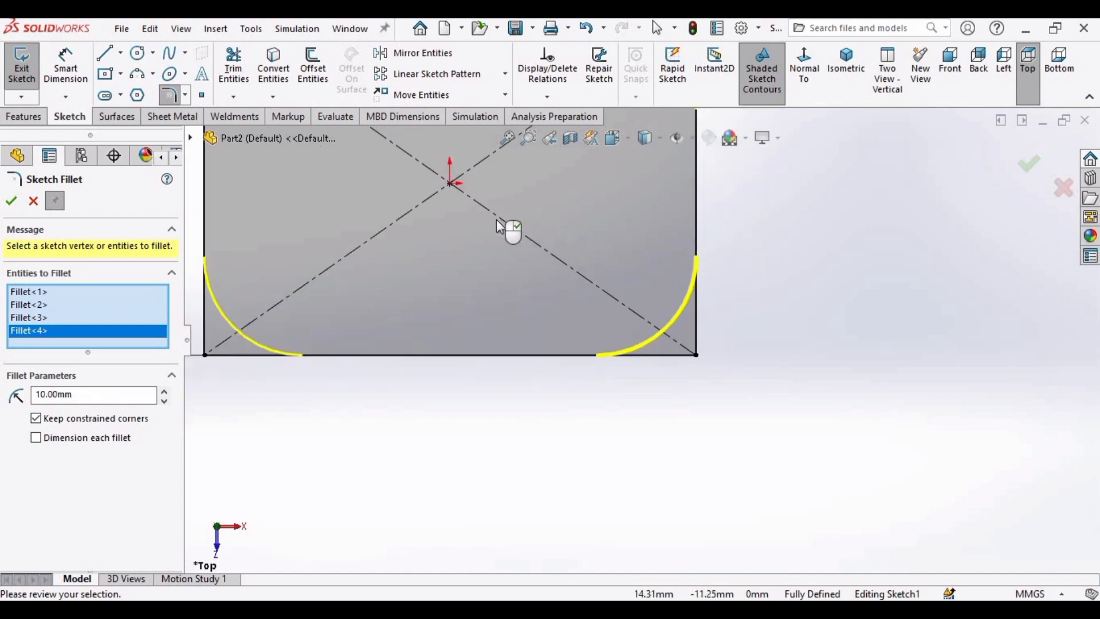
- Set the radius of the four corner fillets to 7 mm
{"action": "scroll", "coordinate": [498, 222], "scroll_direction": "up", "scroll_amount": 5}
{"action": "scroll", "coordinate": [523, 210], "scroll_direction": "down", "scroll_amount": 2}
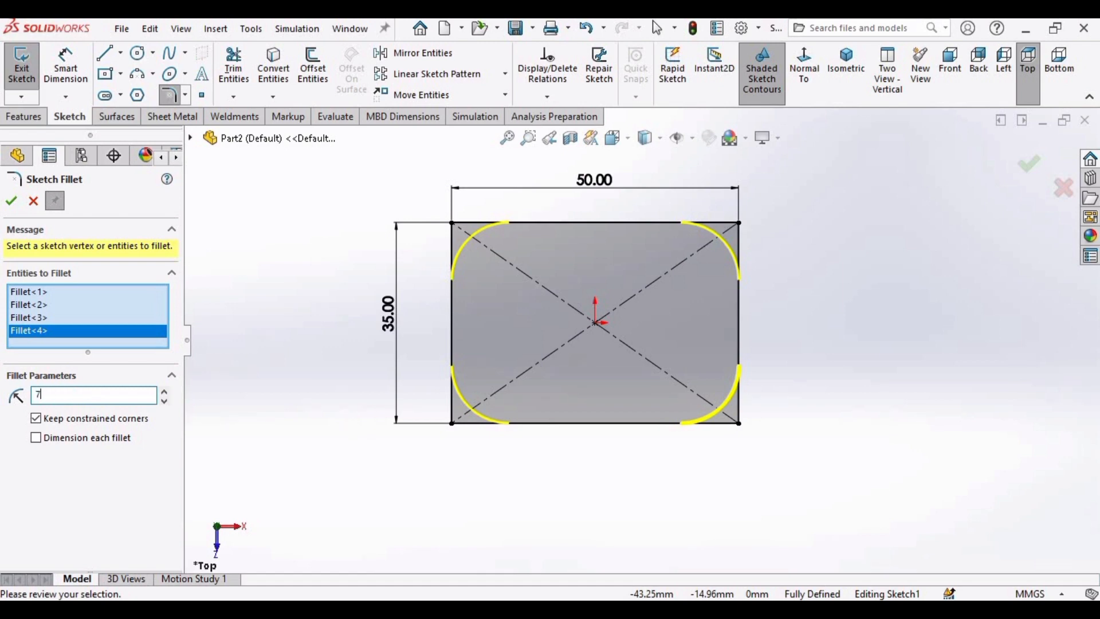
{"action": "key", "text": "Return"}
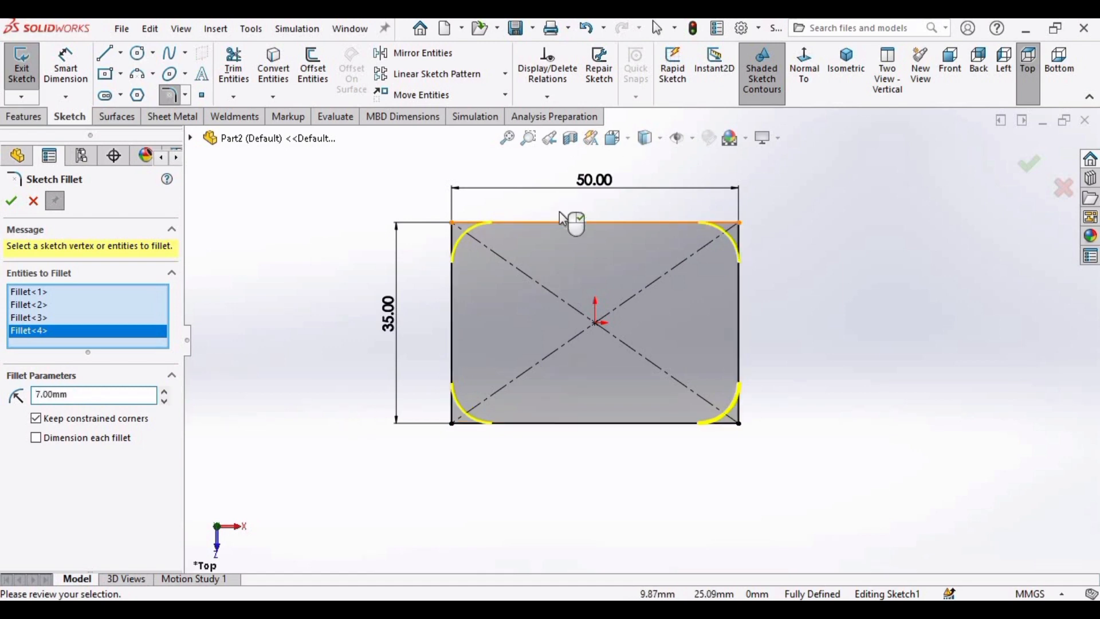
- Set the fillet radius to 8 mm and apply it to the rectangle's four corners
{"action": "scroll", "coordinate": [441, 282], "scroll_direction": "down", "scroll_amount": 1}
{"action": "scroll", "coordinate": [458, 269], "scroll_direction": "down", "scroll_amount": 2}
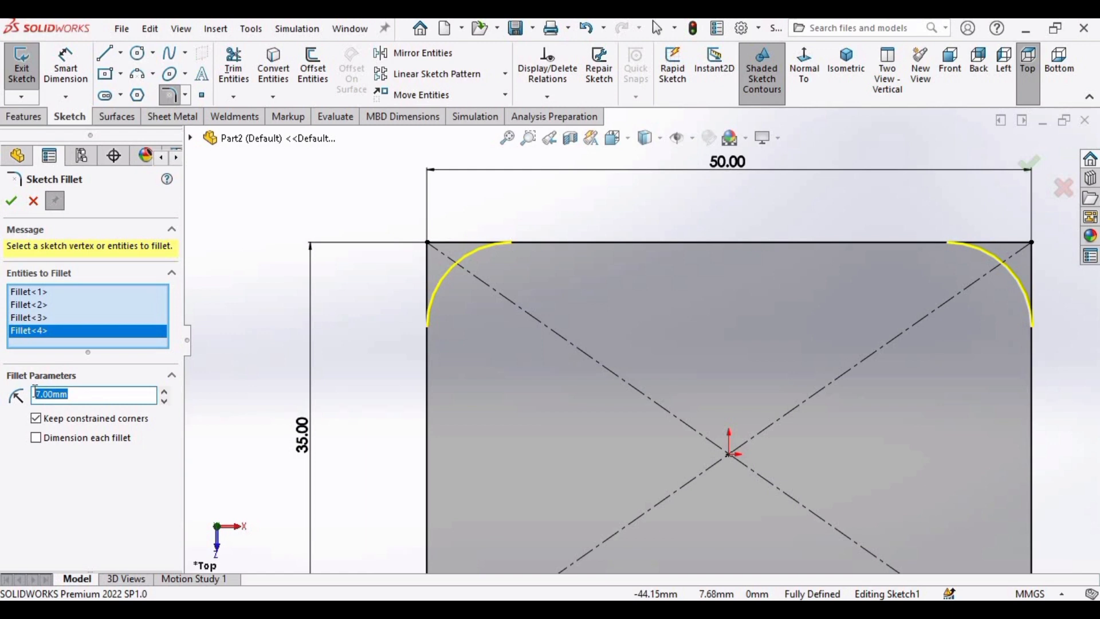
{"action": "type", "text": "4"}
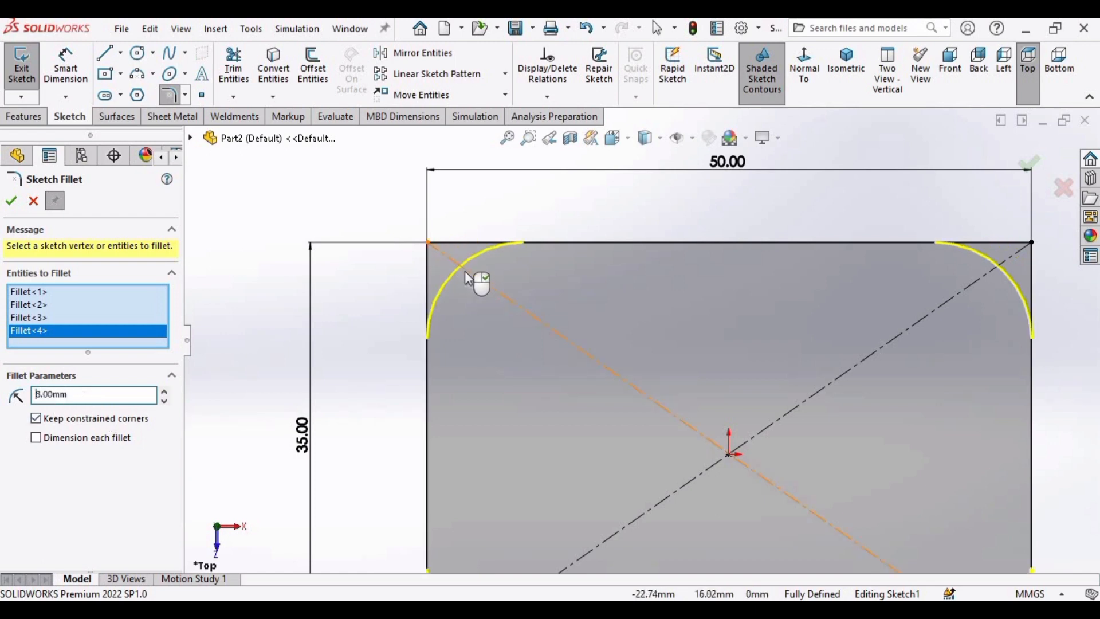
{"action": "key", "text": "f"}
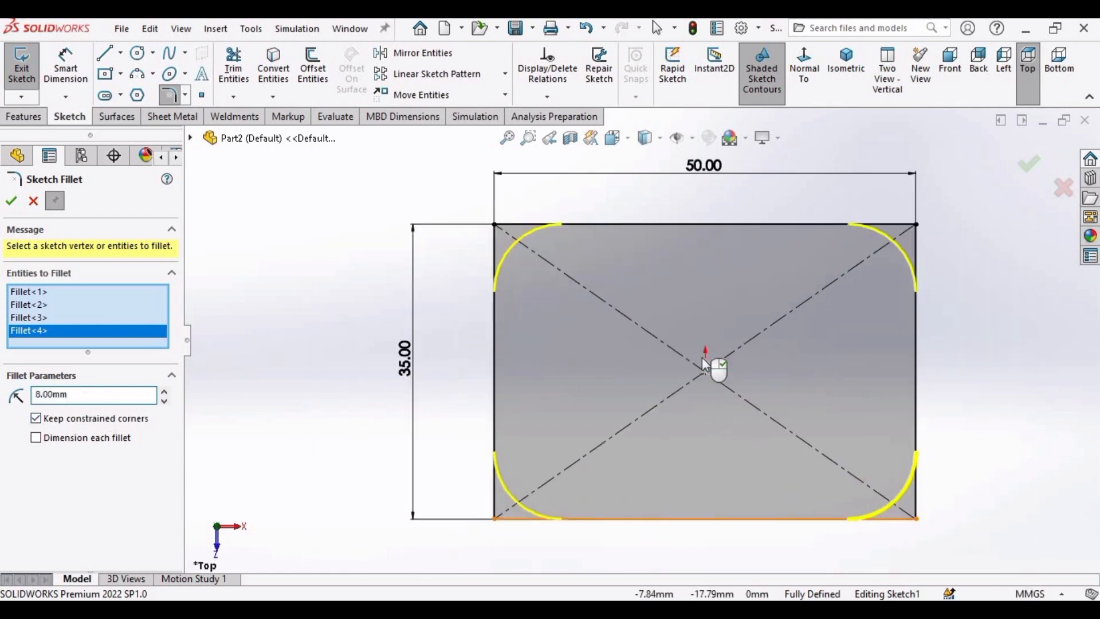
{"action": "scroll", "coordinate": [837, 230], "scroll_direction": "up", "scroll_amount": 2}
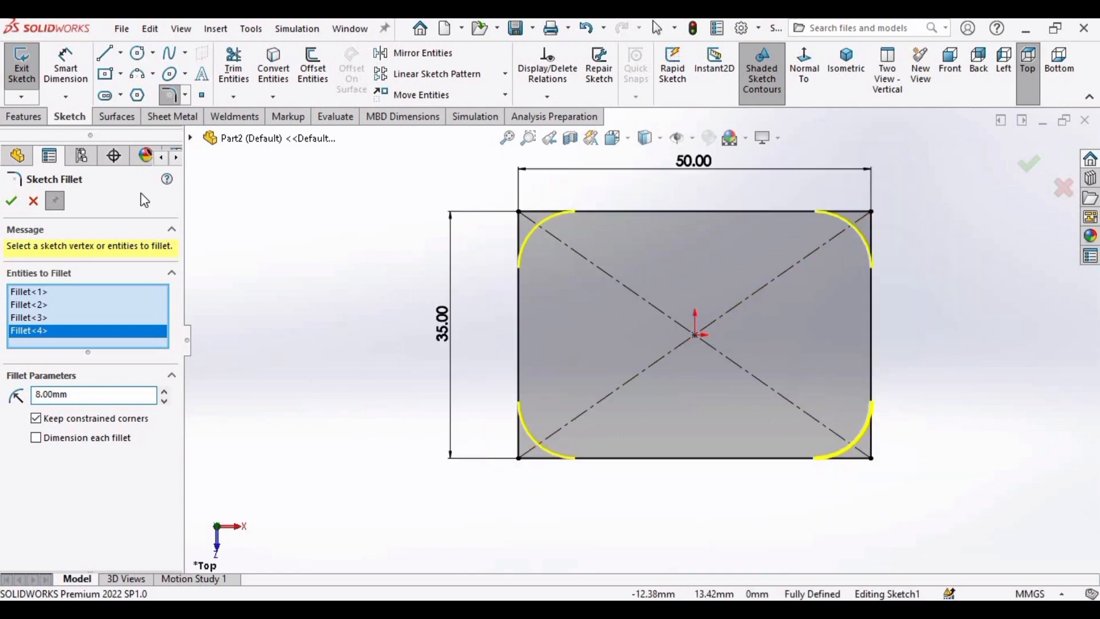
{"action": "left_click", "coordinate": [11, 201]}
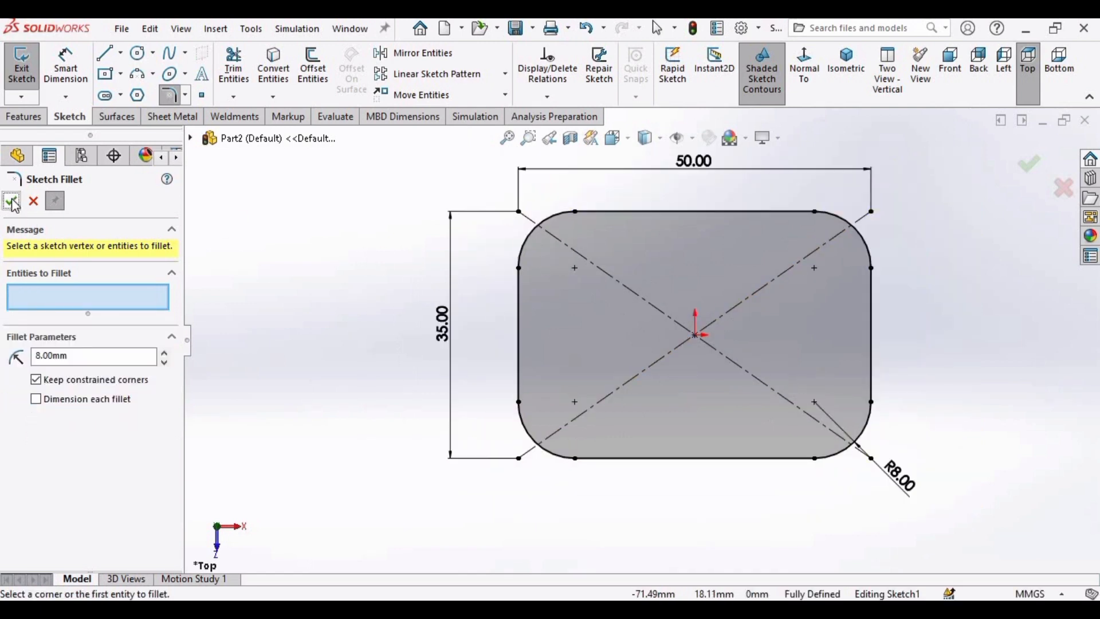
- Finish the Sketch Fillet command and exit the base sketch to rebuild the plate with its rounded corners
{"action": "left_click", "coordinate": [1029, 166]}
{"action": "scroll", "coordinate": [825, 229], "scroll_direction": "up", "scroll_amount": 1}
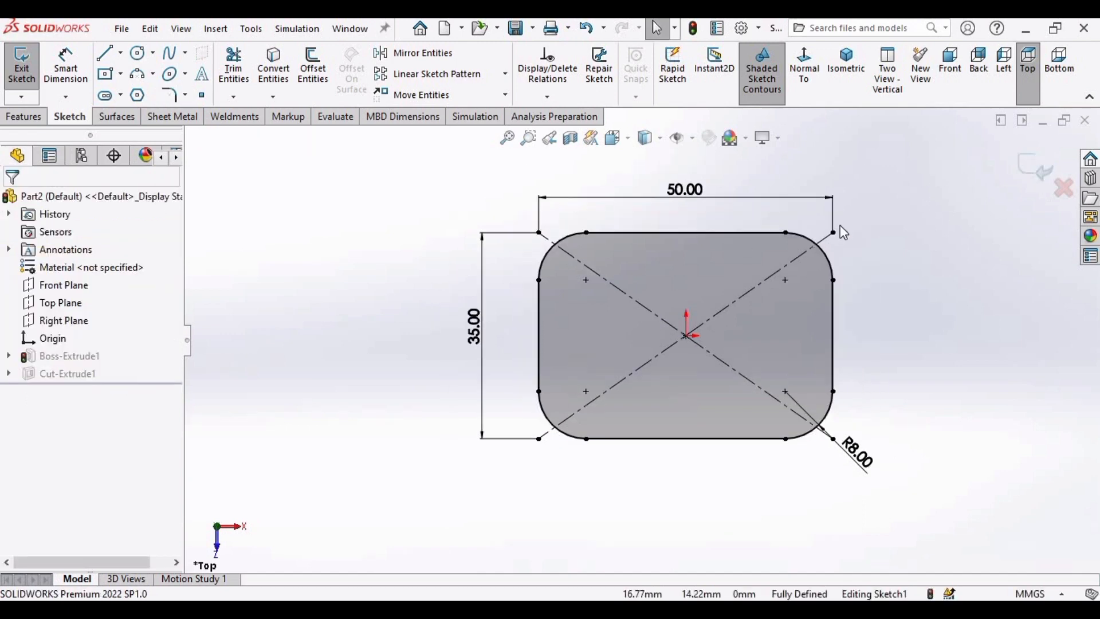
{"action": "left_click", "coordinate": [1032, 165]}
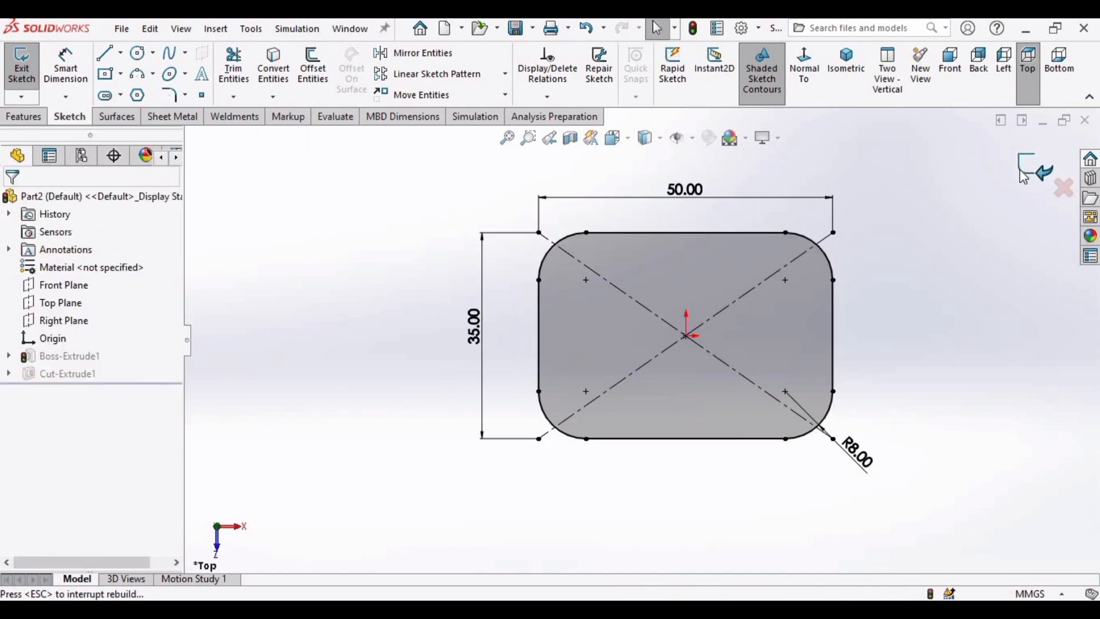
{"action": "middle_click_drag", "start_coordinate": [781, 297], "coordinate": [607, 369]}
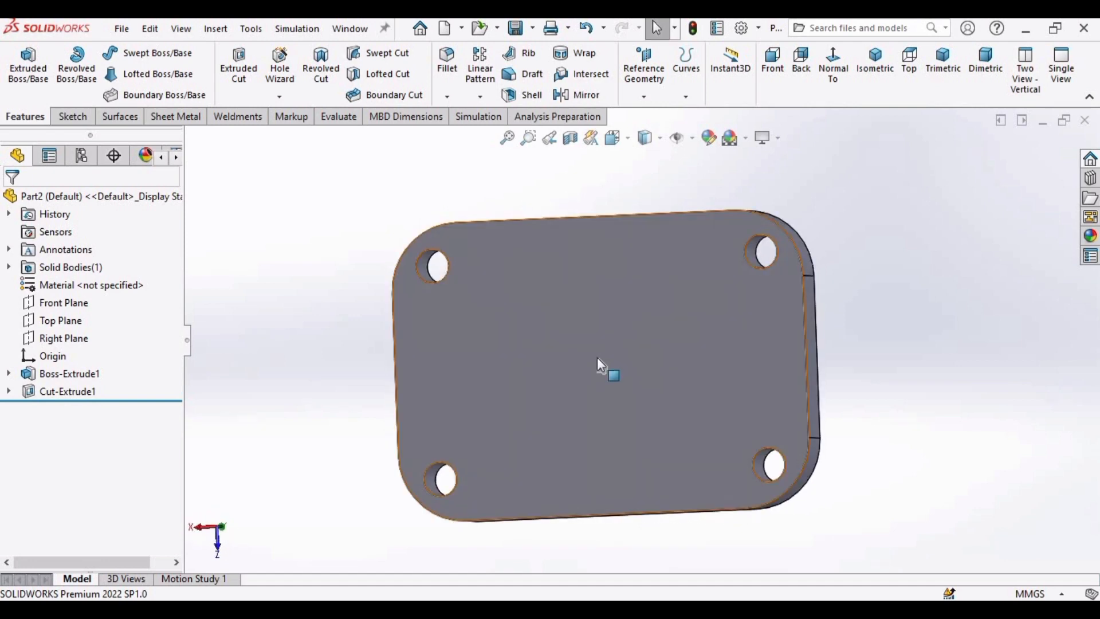
{"action": "scroll", "coordinate": [607, 368], "scroll_direction": "up", "scroll_amount": 4}
- Save the part as a SOLIDWORKS Part file named "3D printable part" in New folder on drive D
{"action": "left_click", "coordinate": [120, 33]}
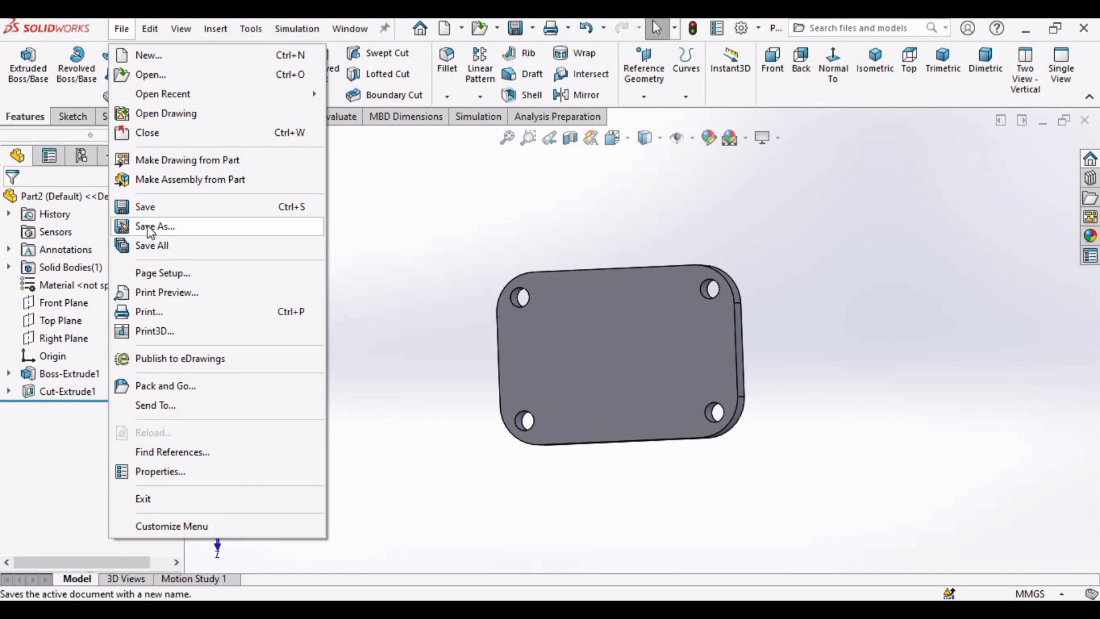
{"action": "left_click", "coordinate": [225, 228]}
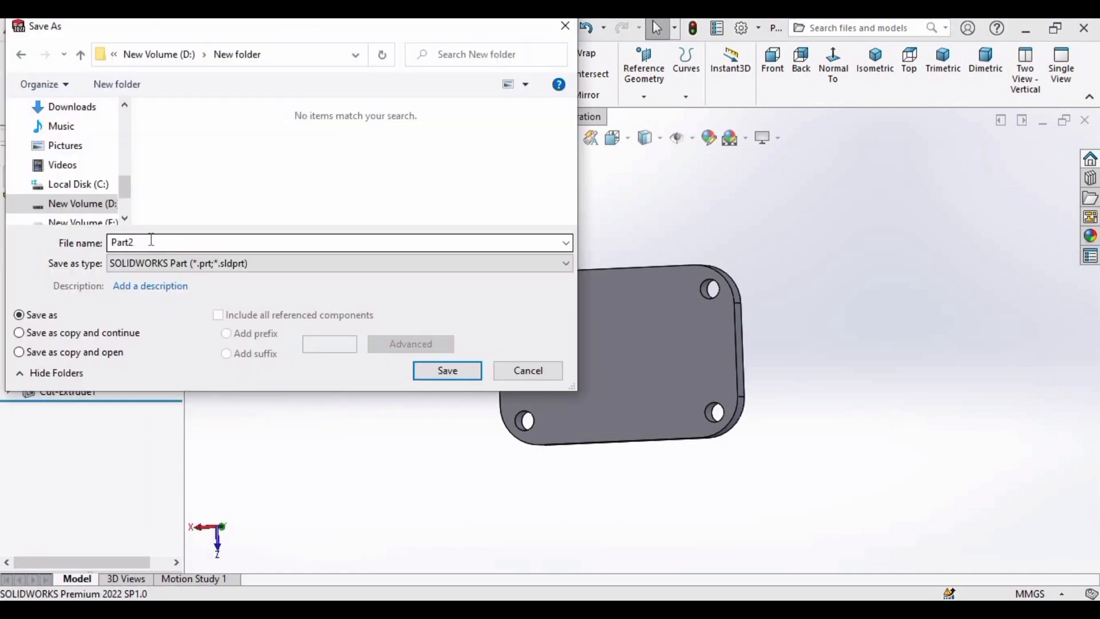
{"action": "double_click", "coordinate": [150, 244]}
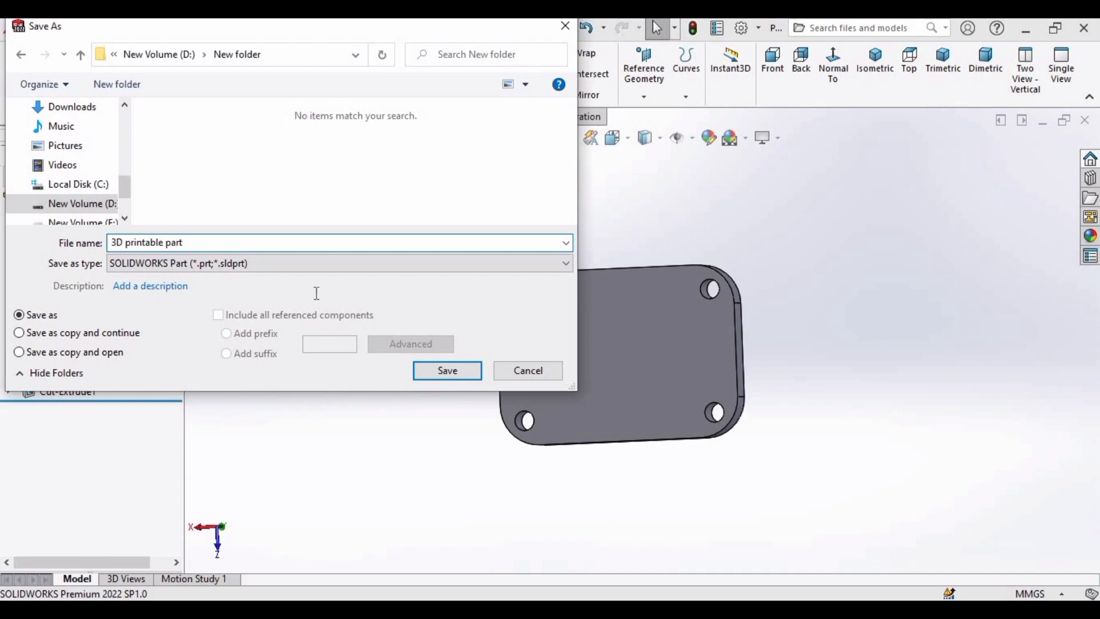
{"action": "left_click", "coordinate": [441, 374]}
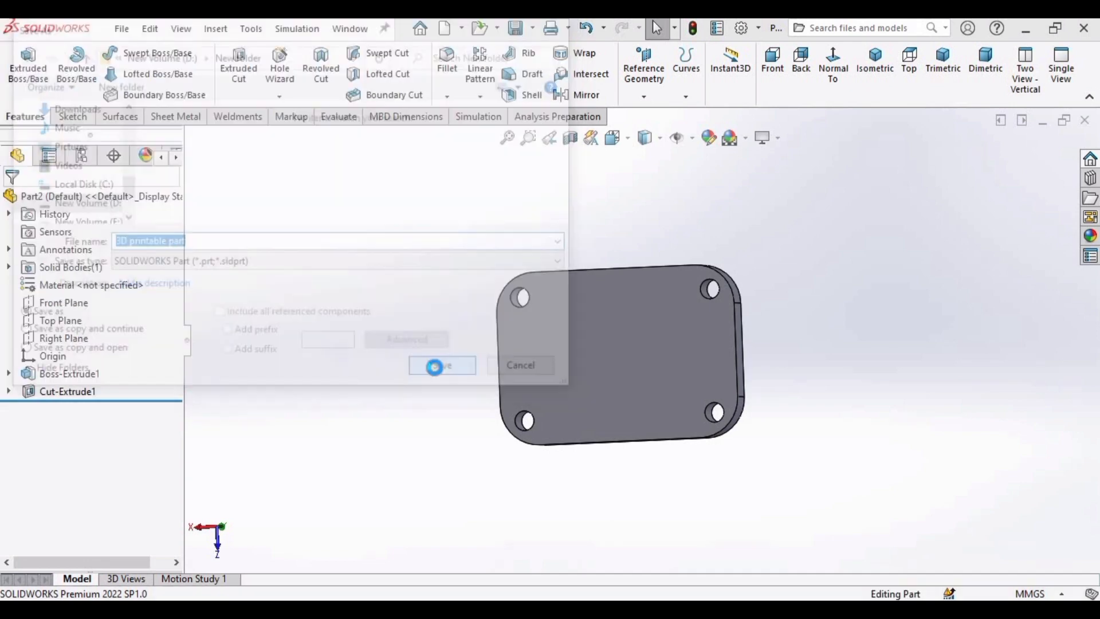
- Export the part as an STL file under the name "3D printable part" in the same folder and accept the mesh export
{"action": "left_click", "coordinate": [122, 29]}
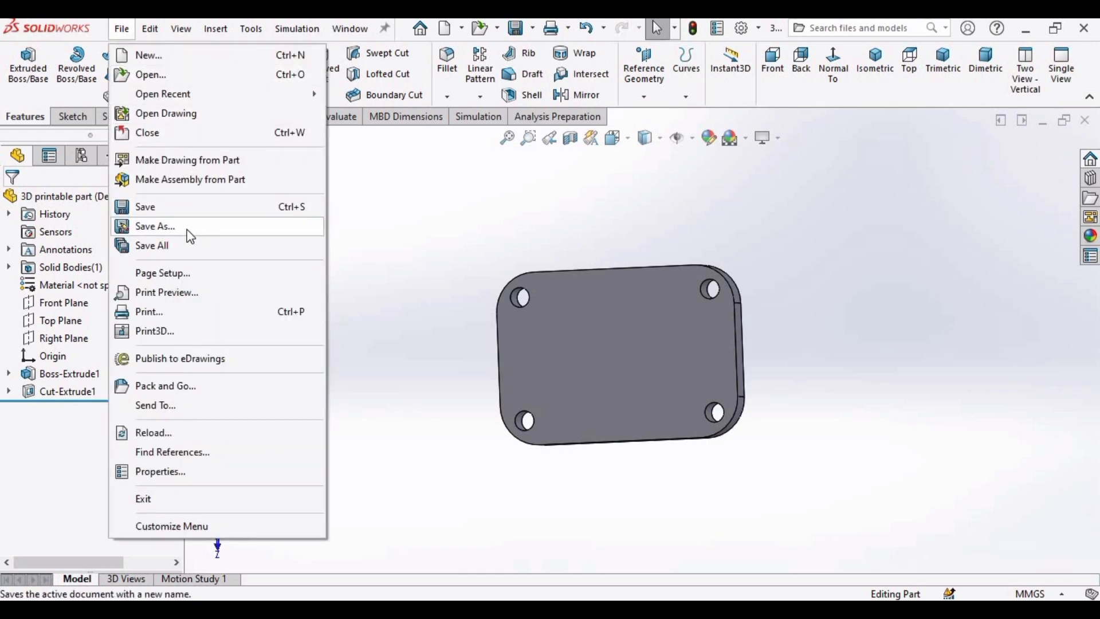
{"action": "left_click", "coordinate": [205, 229]}
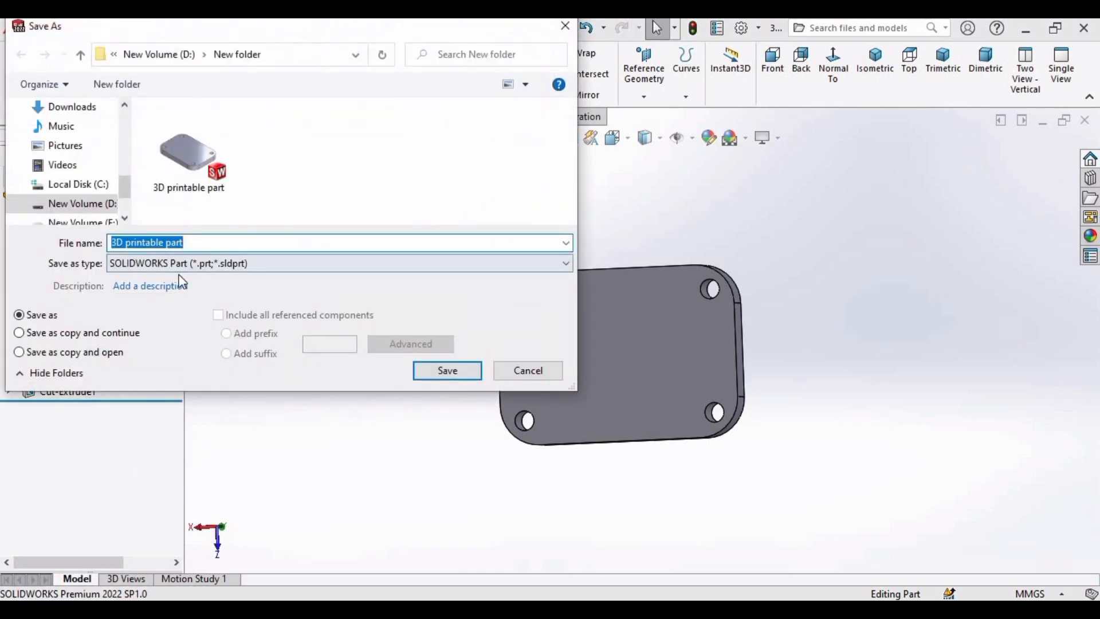
{"action": "left_click", "coordinate": [571, 265]}
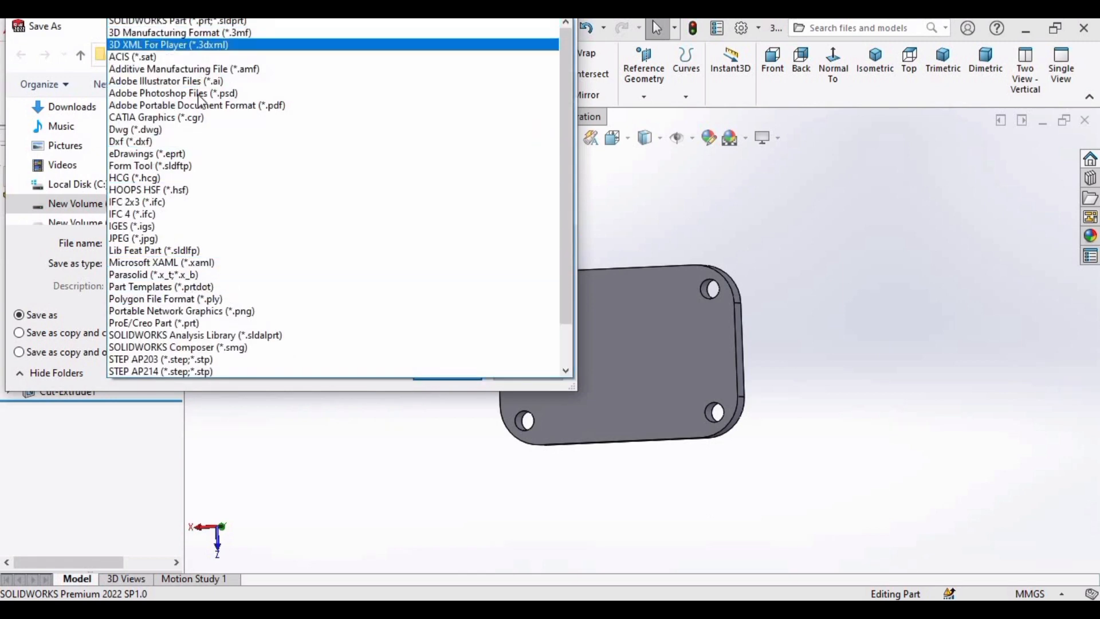
{"action": "scroll", "coordinate": [205, 361], "scroll_direction": "down", "scroll_amount": 2}
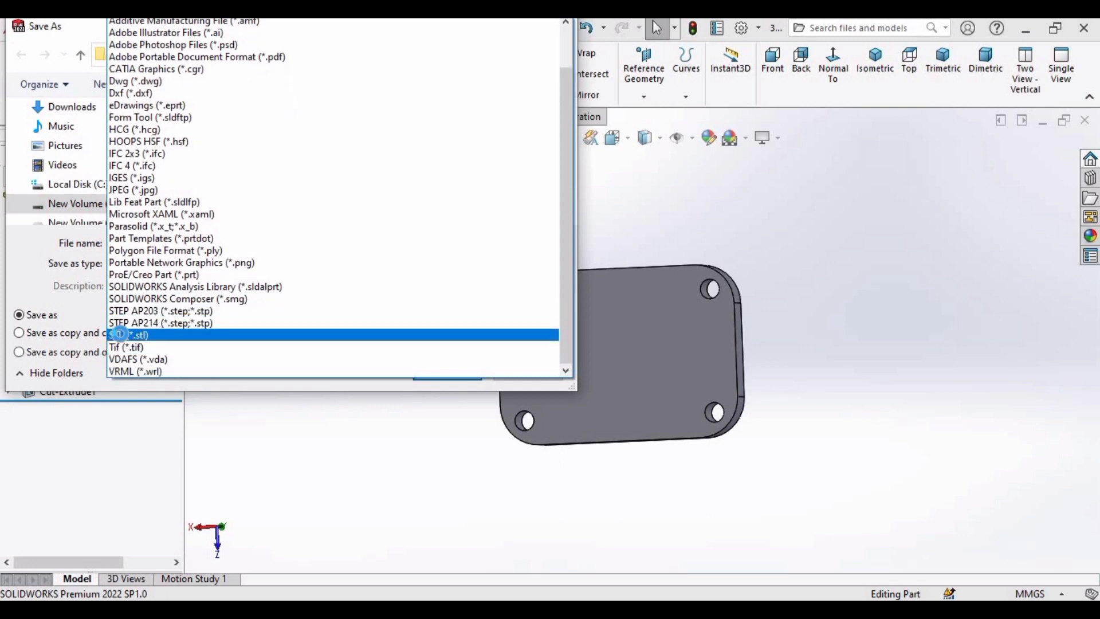
{"action": "left_click", "coordinate": [120, 335]}
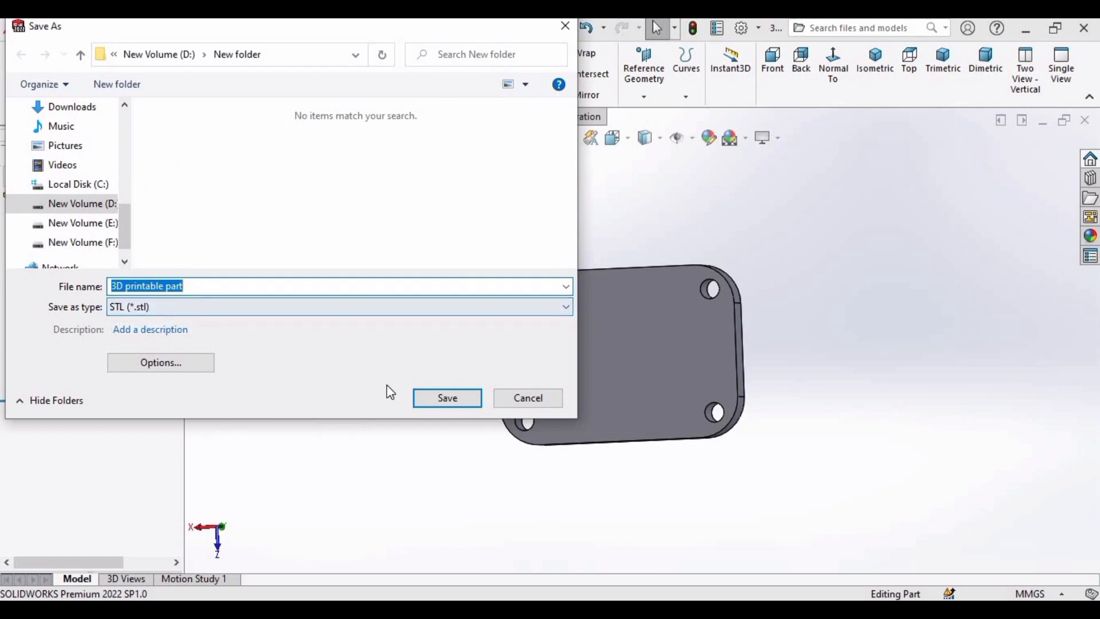
{"action": "left_click", "coordinate": [446, 403]}
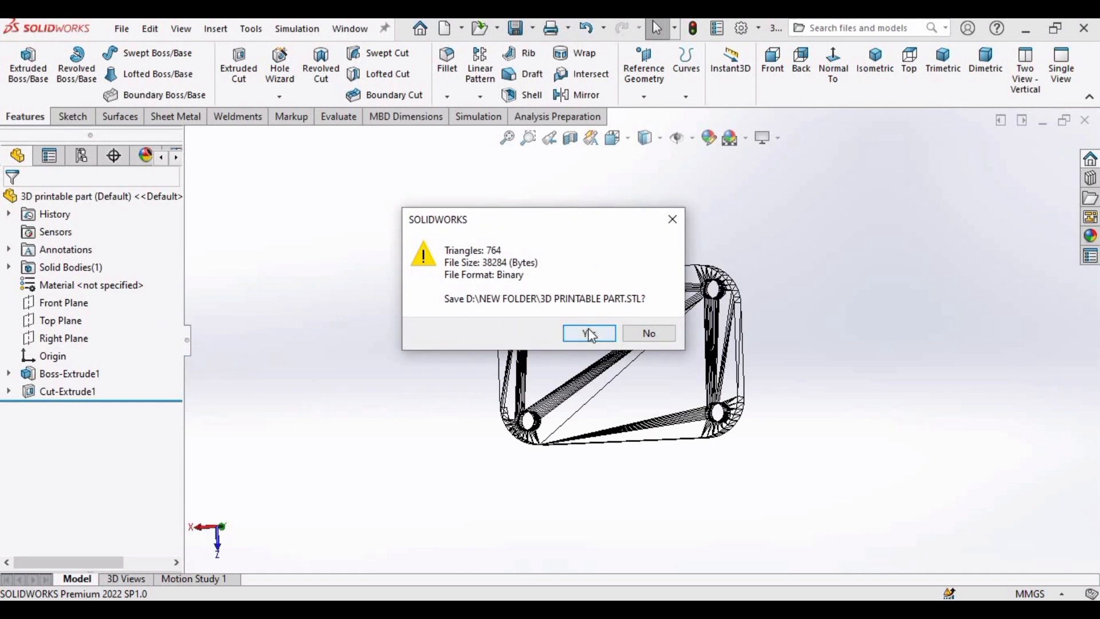
{"action": "left_click", "coordinate": [603, 334]}
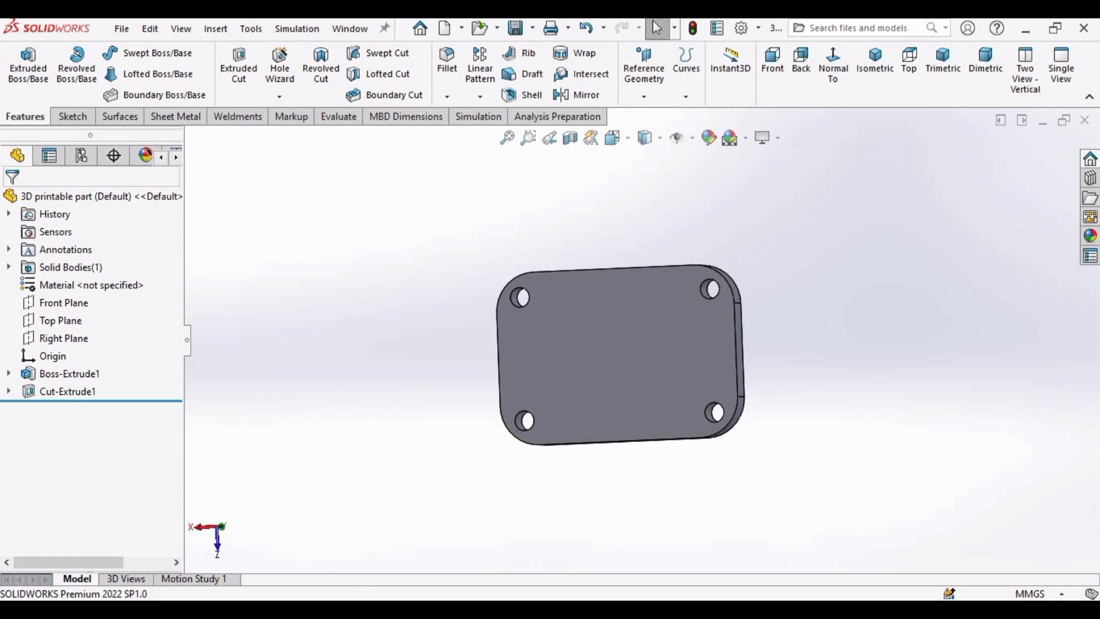
- Switch to File Explorer and check the file type of the exported 3D printable part in its properties
{"action": "left_click", "coordinate": [347, 610]}
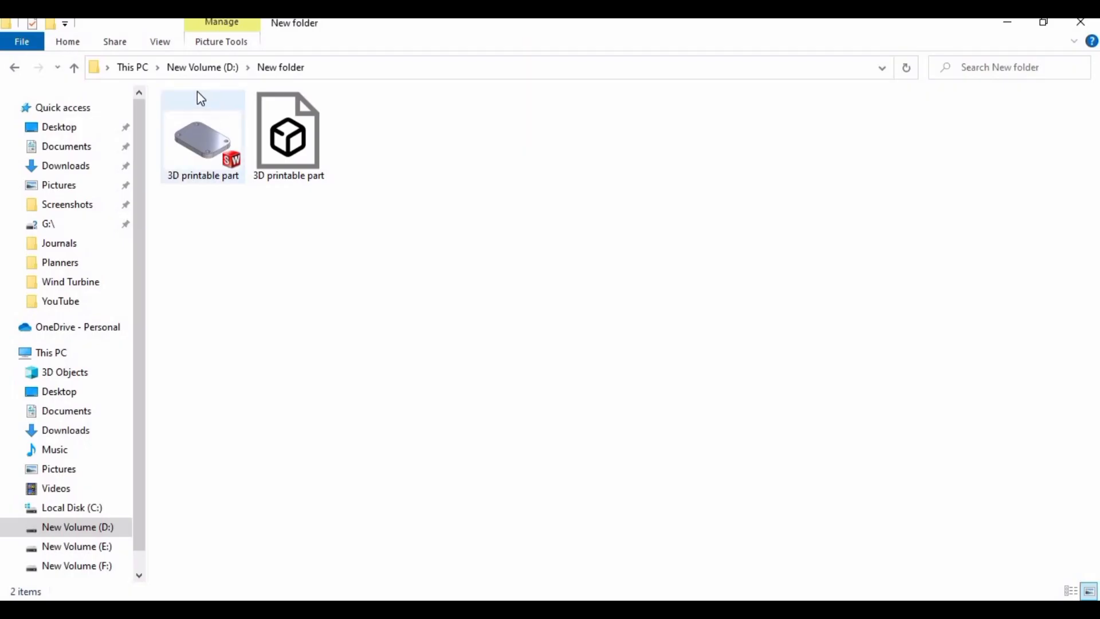
{"action": "left_click", "coordinate": [308, 129]}
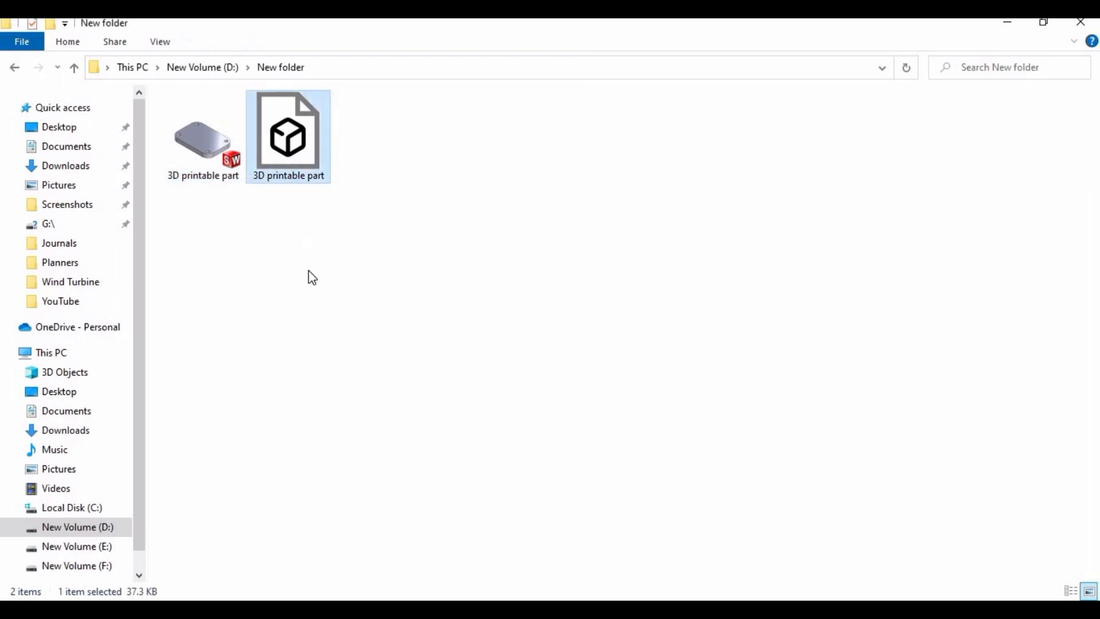
{"action": "double_click", "coordinate": [294, 110]}
{"action": "right_click", "coordinate": [295, 110]}
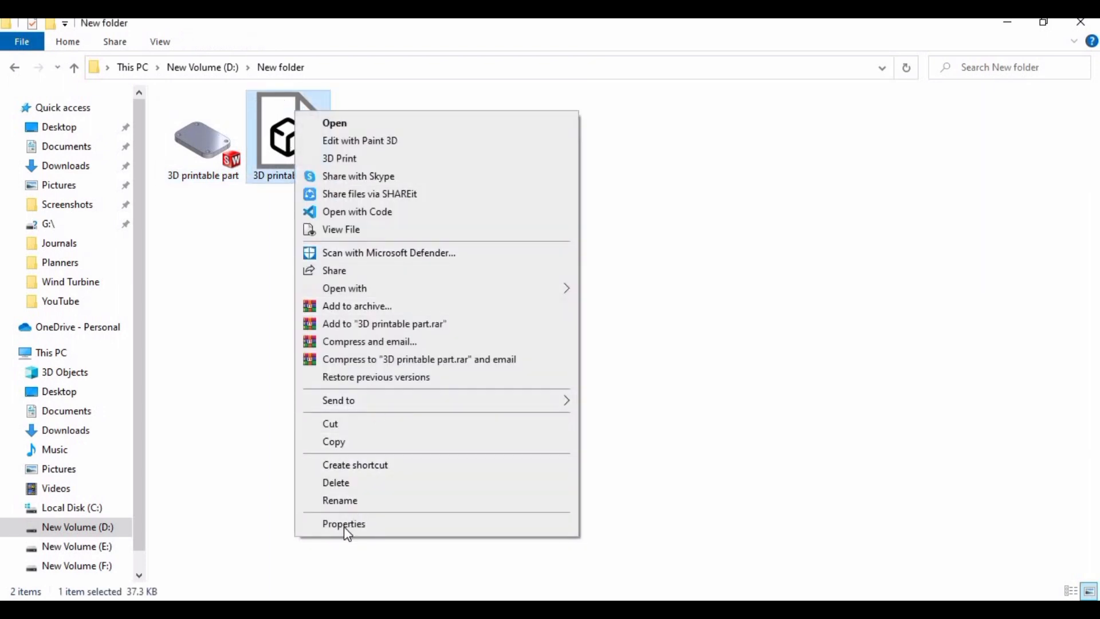
{"action": "left_click", "coordinate": [346, 523]}
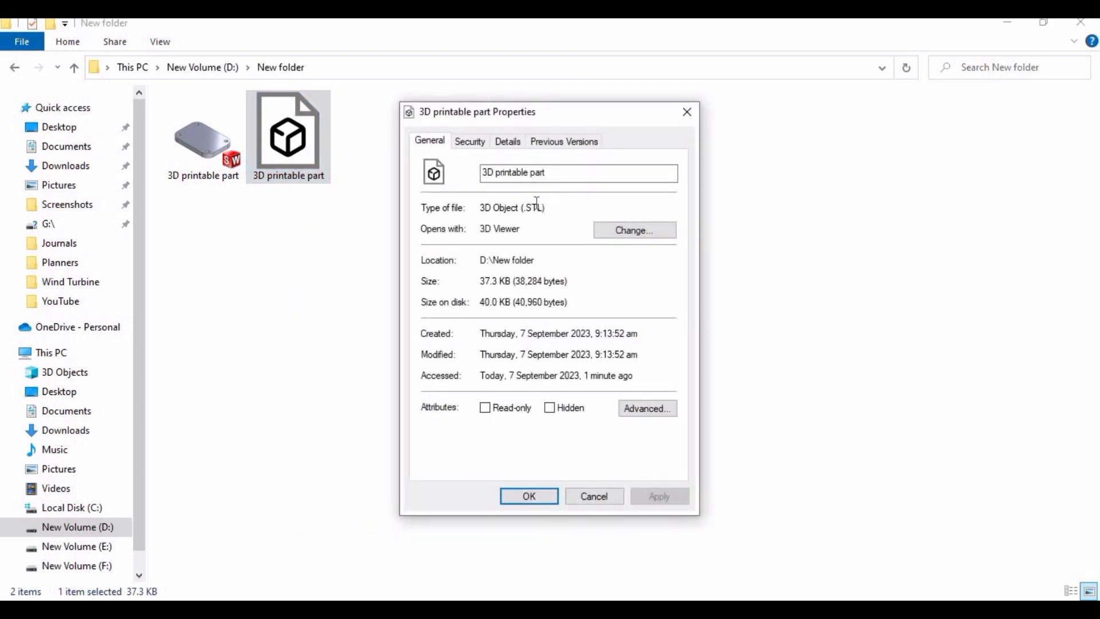
{"action": "left_click_drag", "start_coordinate": [556, 207], "coordinate": [480, 208]}
{"action": "left_click", "coordinate": [271, 288]}
{"action": "mouse_move", "coordinate": [294, 113]}
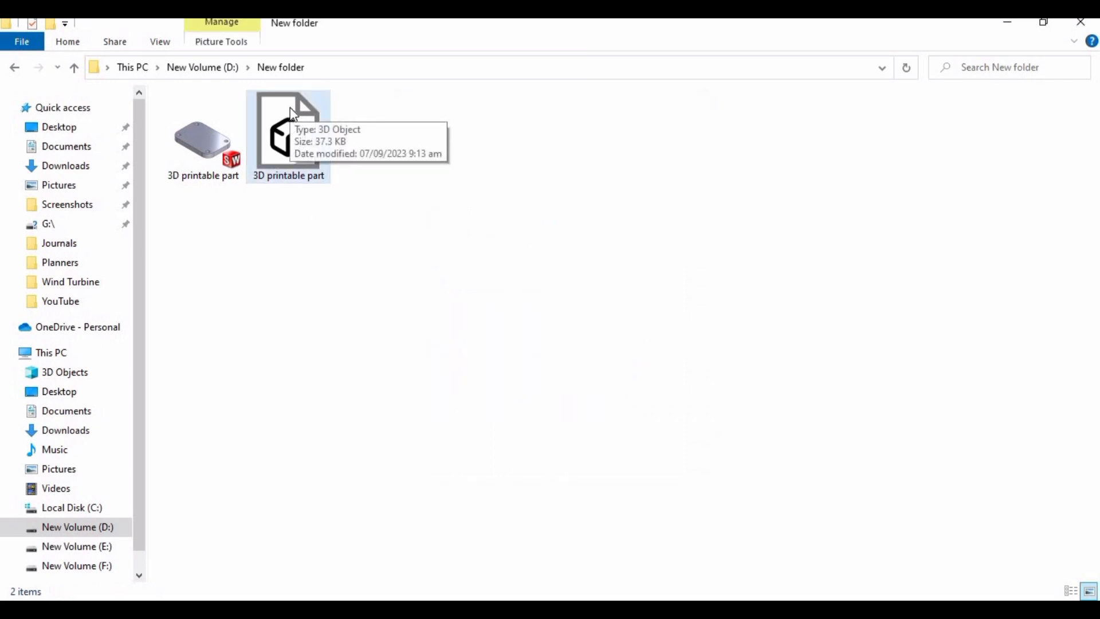
{"action": "right_click", "coordinate": [291, 109]}
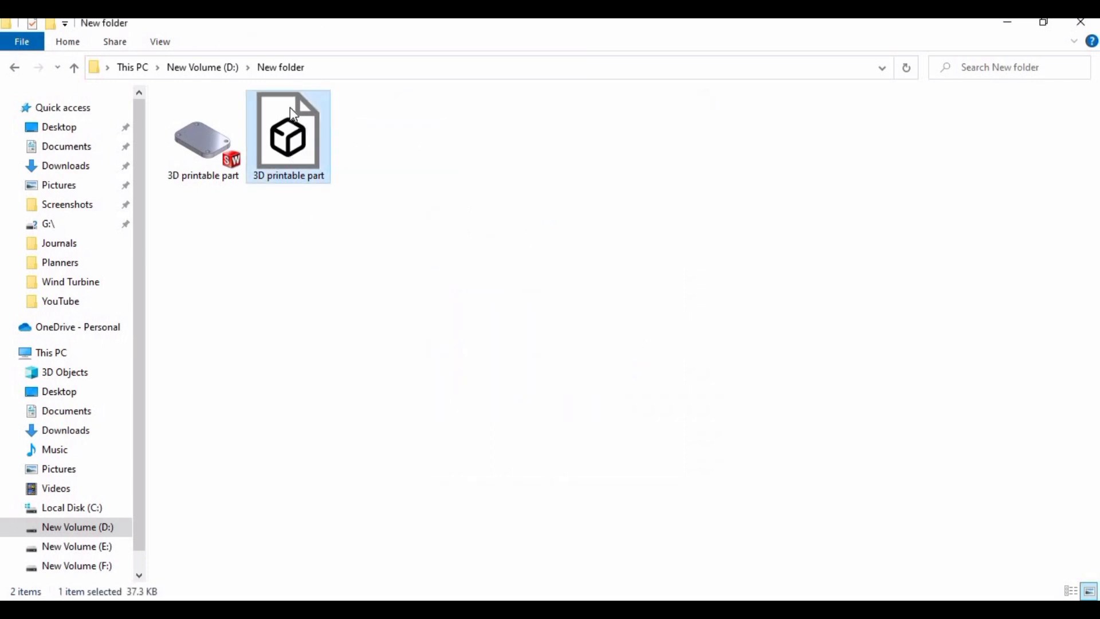
{"action": "left_click", "coordinate": [752, 195]}
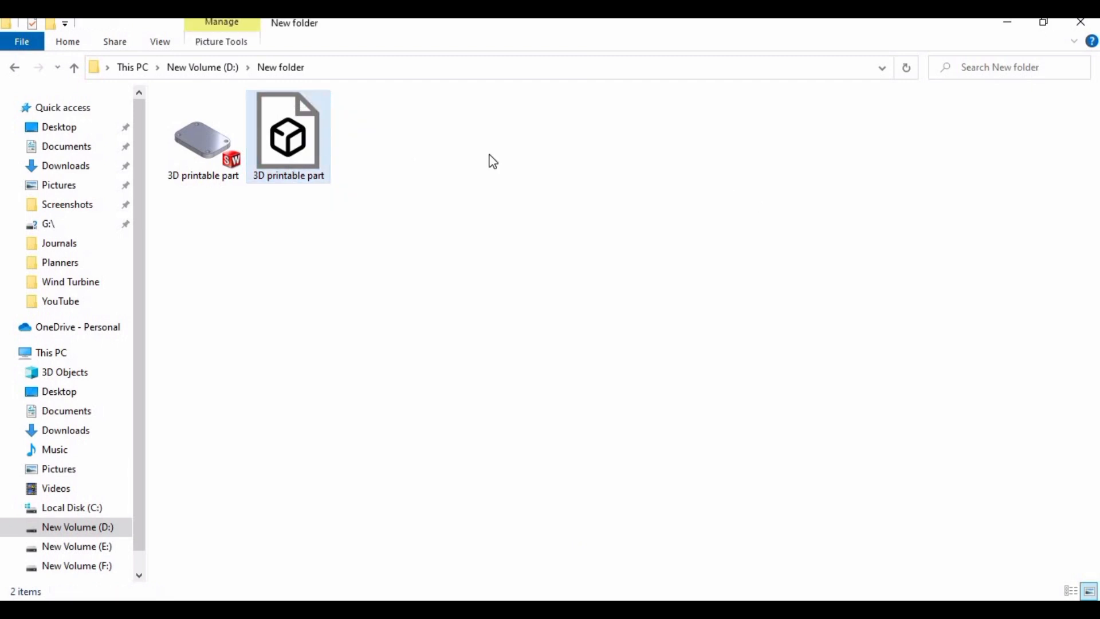